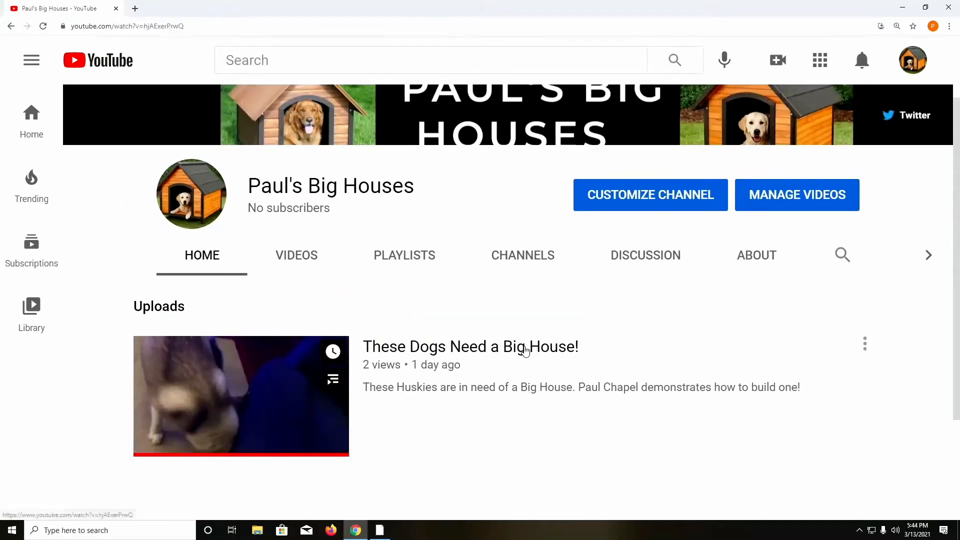
Step: Open the 'These Dogs Need a Big House!' watch page, read its five comments, and return to the player
{"action": "left_click", "coordinate": [485, 354]}
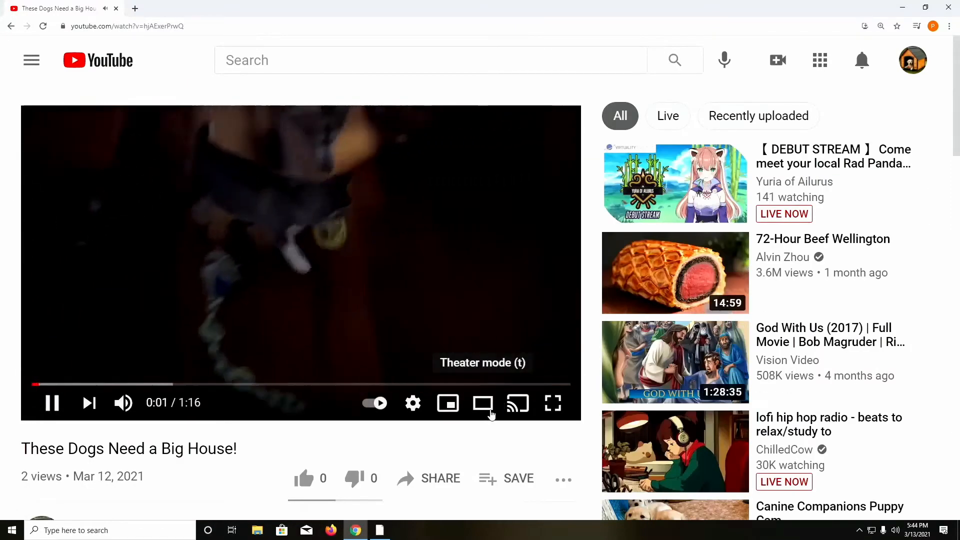
{"action": "scroll", "coordinate": [480, 403], "scroll_direction": "down", "scroll_amount": 10}
{"action": "scroll", "coordinate": [480, 405], "scroll_direction": "up", "scroll_amount": 1}
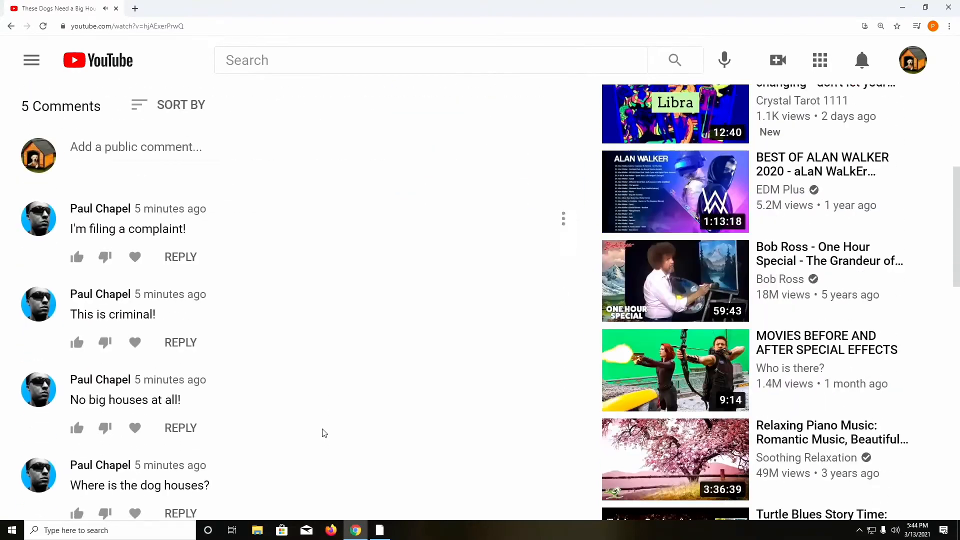
{"action": "scroll", "coordinate": [324, 432], "scroll_direction": "down", "scroll_amount": 2}
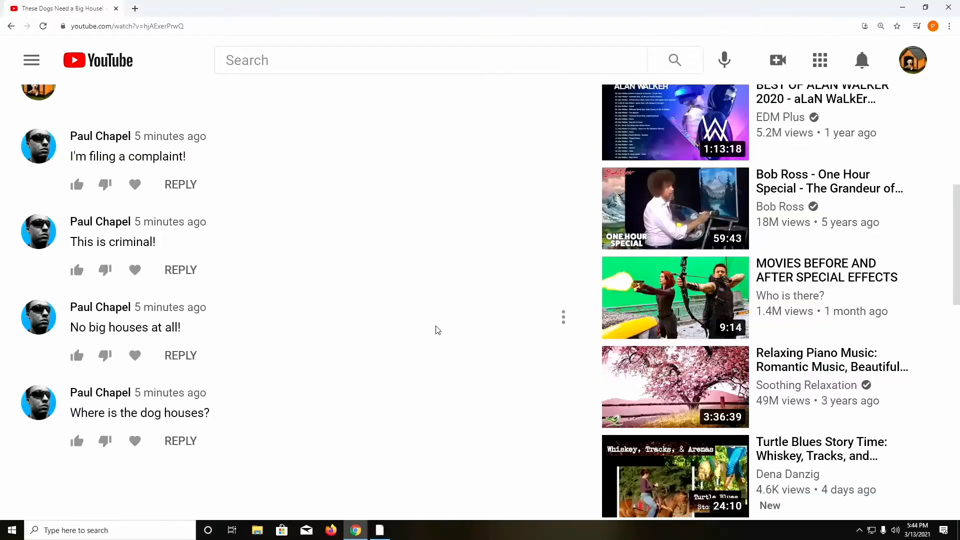
{"action": "scroll", "coordinate": [438, 326], "scroll_direction": "up", "scroll_amount": 5}
{"action": "scroll", "coordinate": [437, 325], "scroll_direction": "up", "scroll_amount": 4}
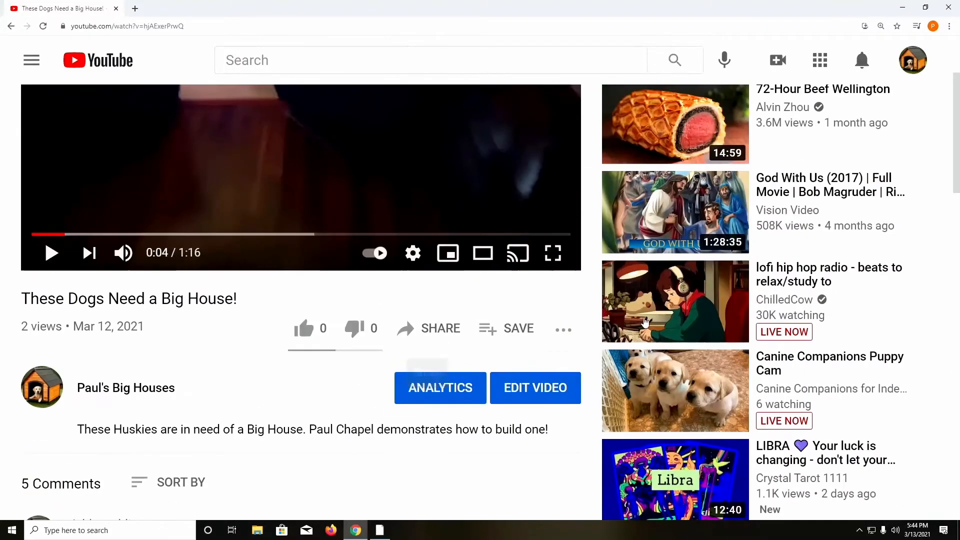
{"action": "scroll", "coordinate": [637, 311], "scroll_direction": "up", "scroll_amount": 3}
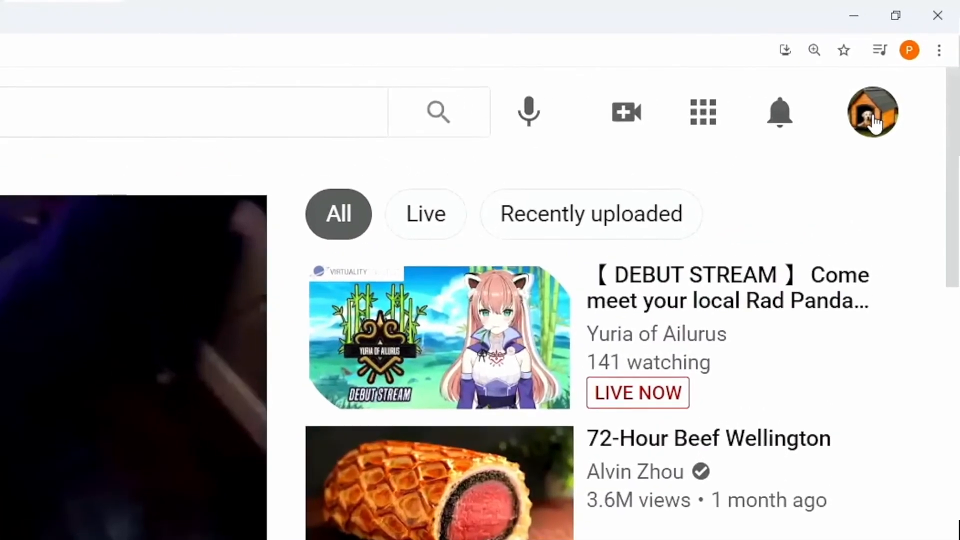
Step: Visit the channel's Studio dashboard, then go back to the public channel page via the avatar menu
{"action": "left_click", "coordinate": [878, 113]}
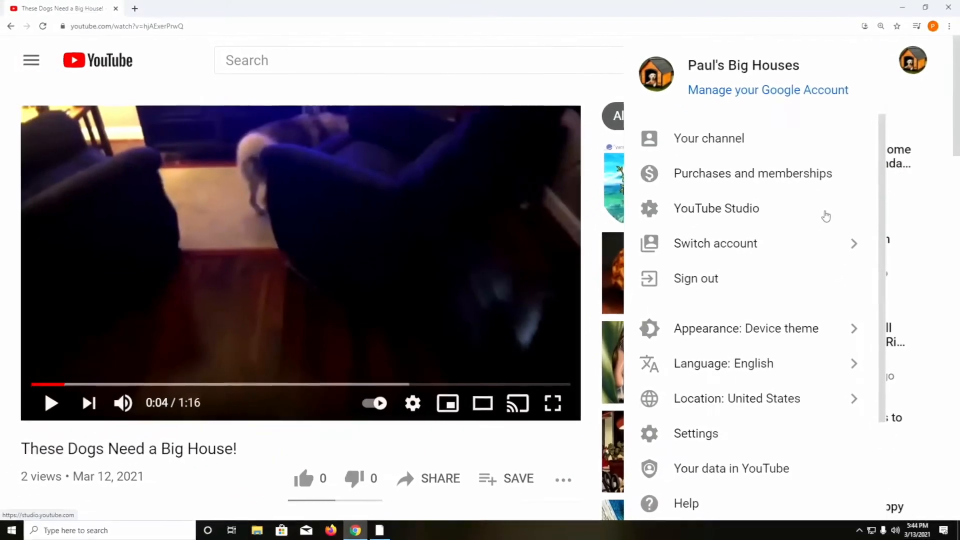
{"action": "left_click", "coordinate": [826, 216]}
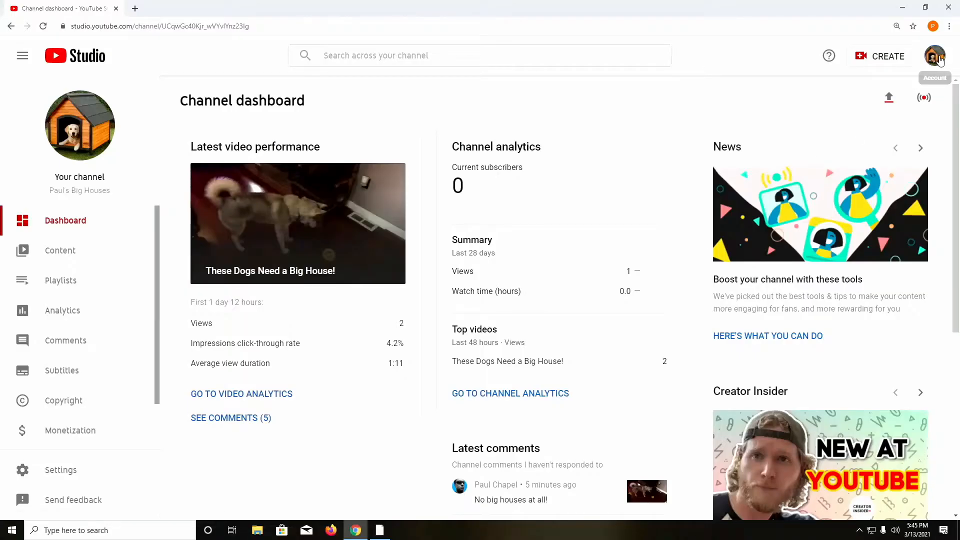
{"action": "left_click", "coordinate": [940, 61]}
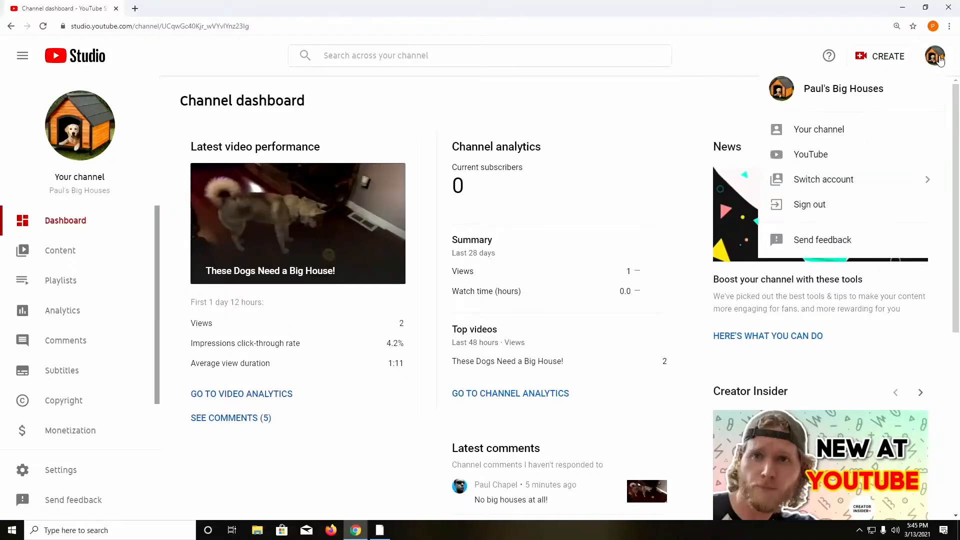
{"action": "left_click", "coordinate": [871, 125]}
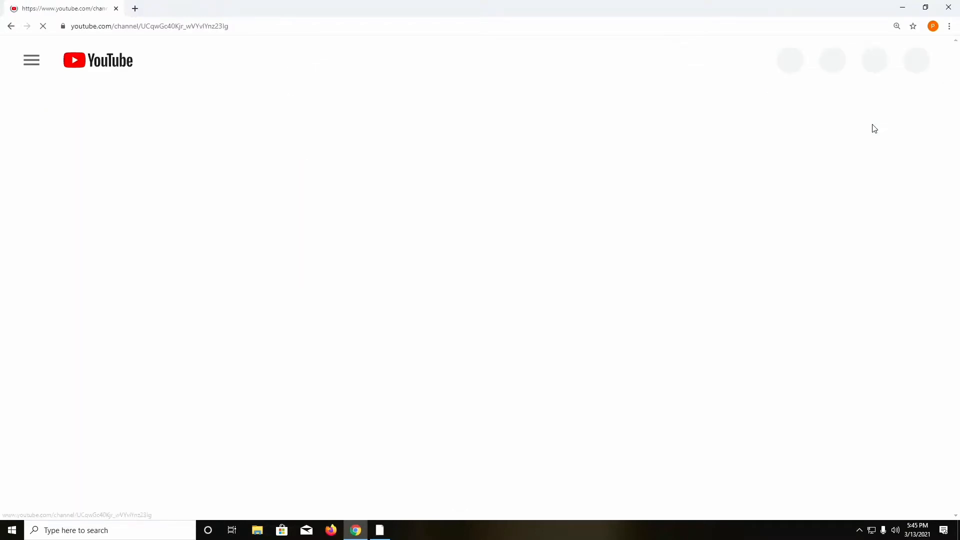
{"action": "left_click", "coordinate": [912, 60]}
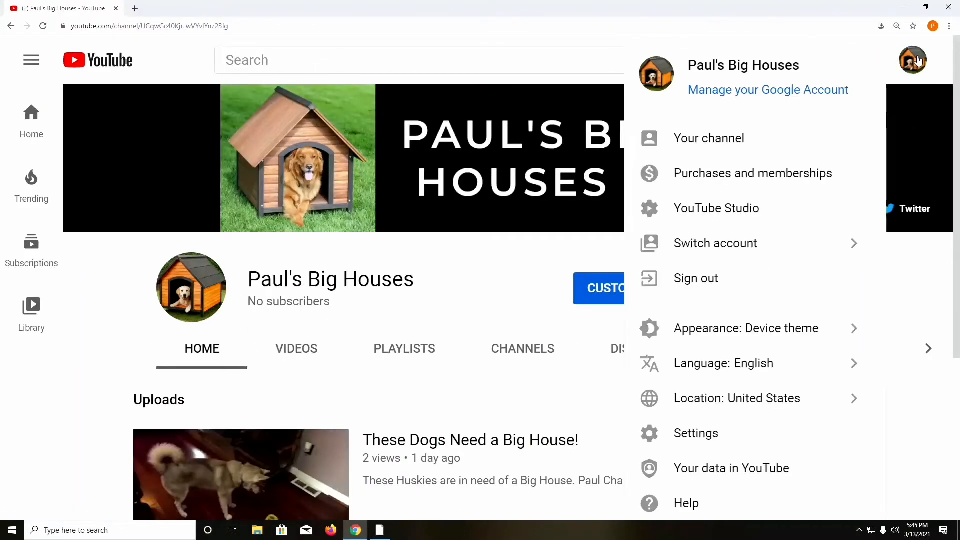
Step: Browse the account Settings' Notifications and Playback and performance pages
{"action": "left_click", "coordinate": [716, 440]}
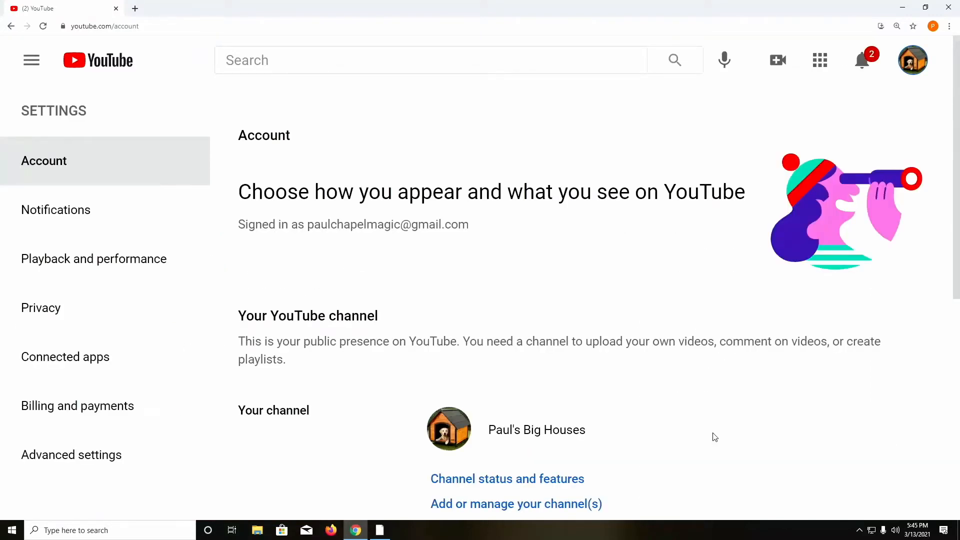
{"action": "left_click", "coordinate": [75, 210]}
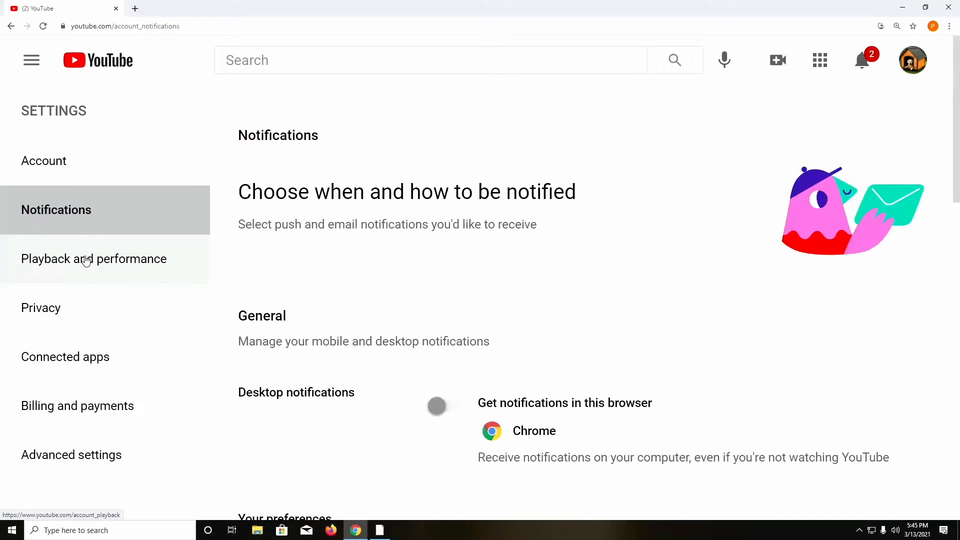
{"action": "left_click", "coordinate": [86, 261]}
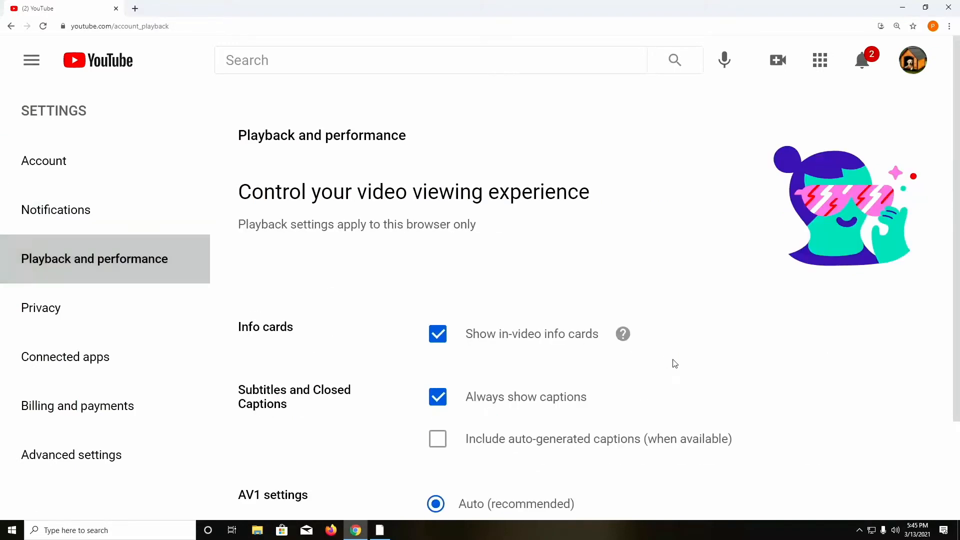
{"action": "scroll", "coordinate": [722, 363], "scroll_direction": "down", "scroll_amount": 2}
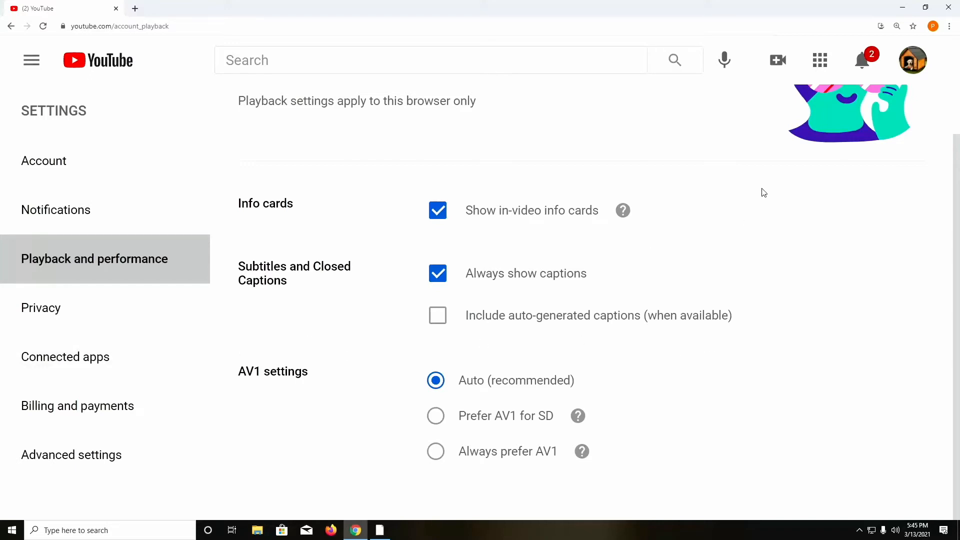
Step: Check the two new comment notifications in the bell panel, then bring up the account menu
{"action": "left_click", "coordinate": [861, 60]}
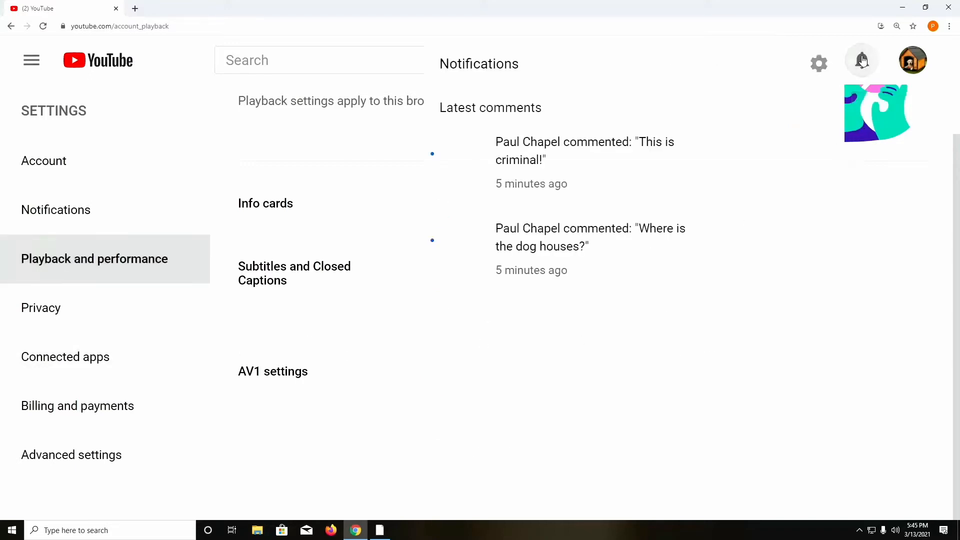
{"action": "left_click", "coordinate": [862, 59]}
{"action": "left_click", "coordinate": [913, 60]}
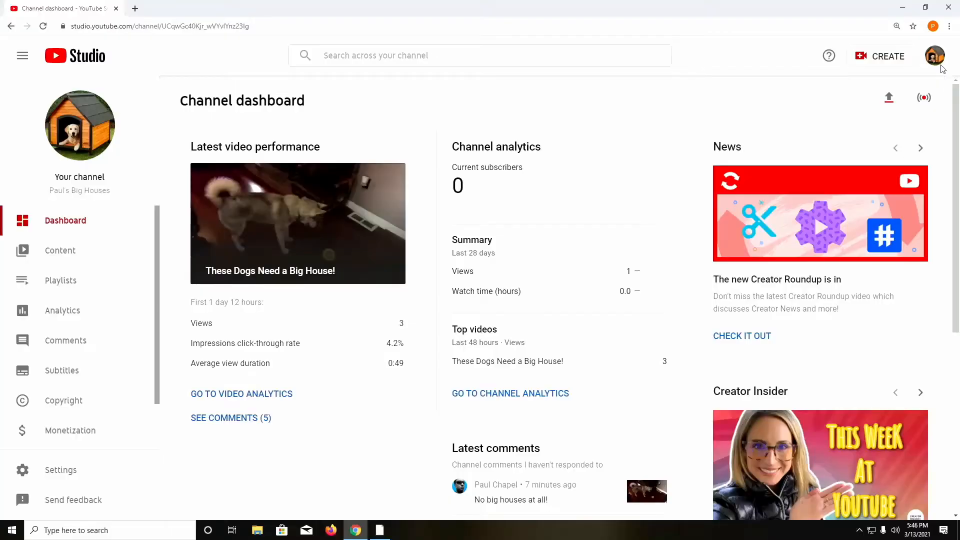
Step: Open the Settings dialog from the Studio sidebar
{"action": "left_click", "coordinate": [936, 57]}
{"action": "left_click", "coordinate": [533, 198]}
{"action": "left_click", "coordinate": [76, 475]}
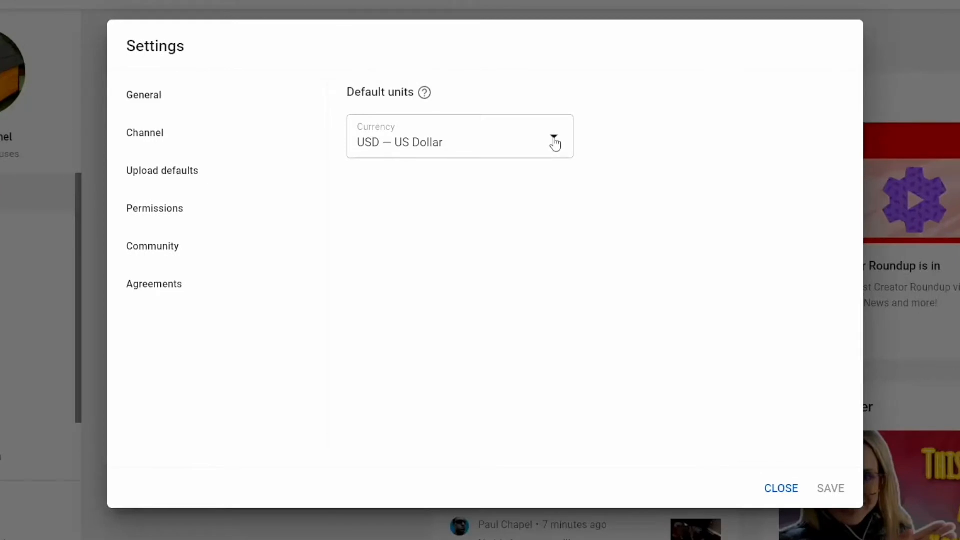
Step: Review the default currency list, keep USD — US Dollar, and go to Channel basic info
{"action": "left_click", "coordinate": [554, 144]}
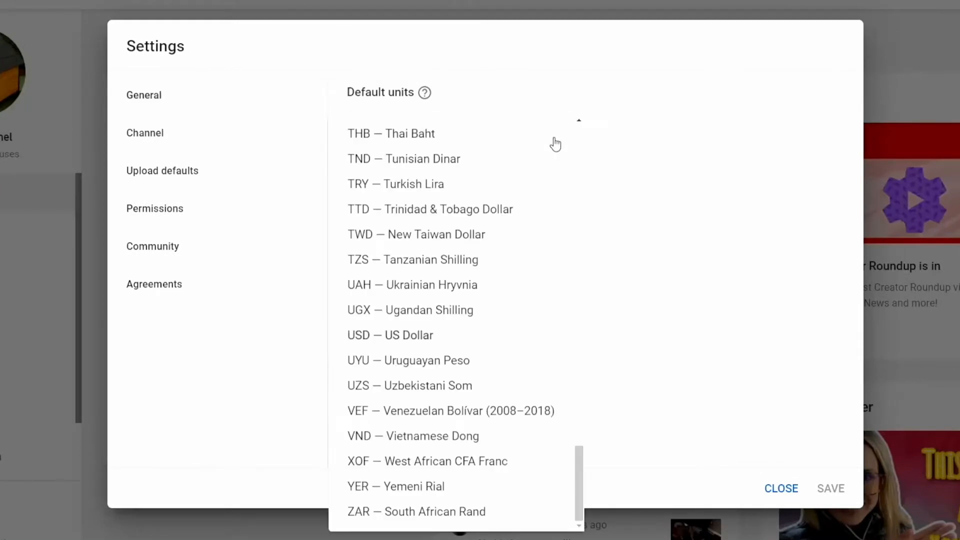
{"action": "scroll", "coordinate": [526, 304], "scroll_direction": "up", "scroll_amount": 2}
{"action": "scroll", "coordinate": [527, 304], "scroll_direction": "down", "scroll_amount": 2}
{"action": "scroll", "coordinate": [528, 304], "scroll_direction": "up", "scroll_amount": 6}
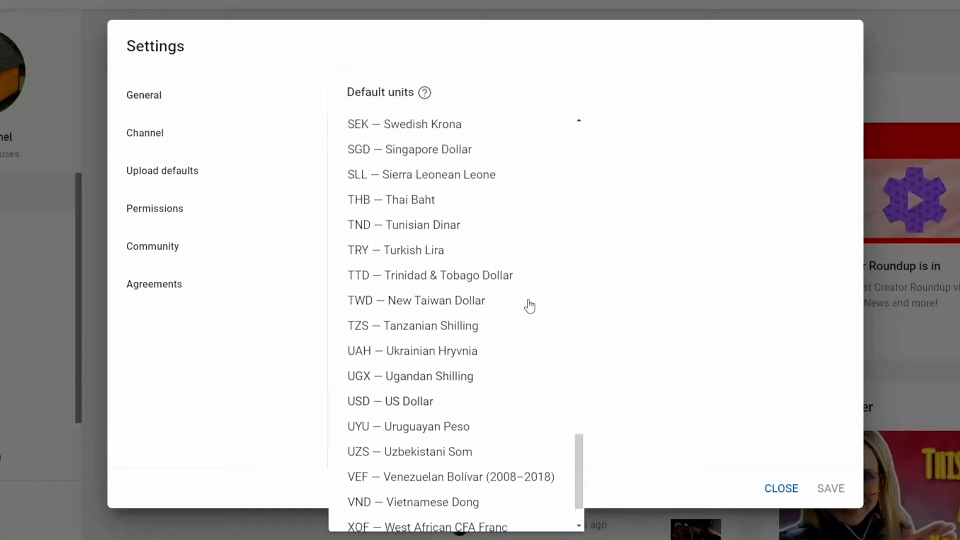
{"action": "scroll", "coordinate": [529, 305], "scroll_direction": "up", "scroll_amount": 15}
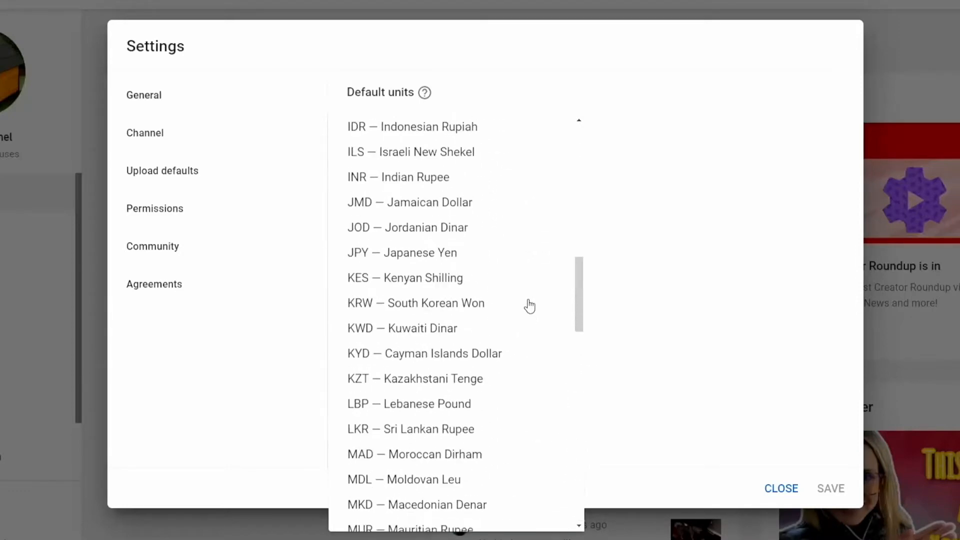
{"action": "scroll", "coordinate": [529, 306], "scroll_direction": "up", "scroll_amount": 14}
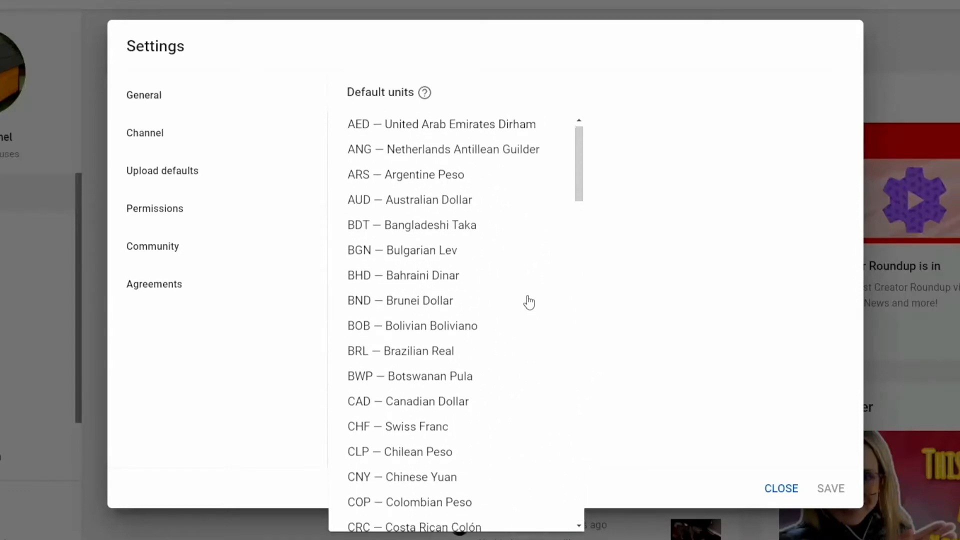
{"action": "scroll", "coordinate": [528, 304], "scroll_direction": "down", "scroll_amount": 11}
{"action": "scroll", "coordinate": [528, 303], "scroll_direction": "down", "scroll_amount": 16}
{"action": "left_click", "coordinate": [653, 231]}
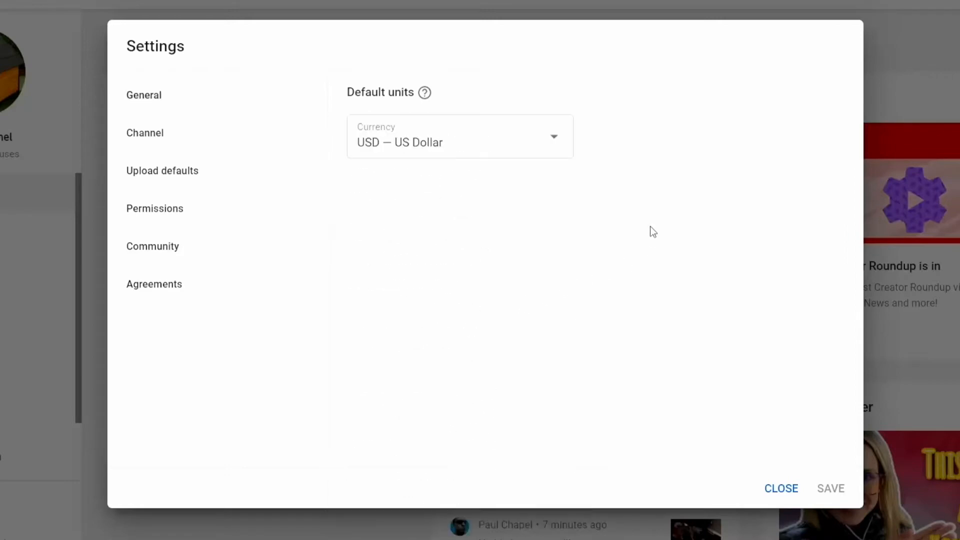
{"action": "left_click", "coordinate": [252, 140]}
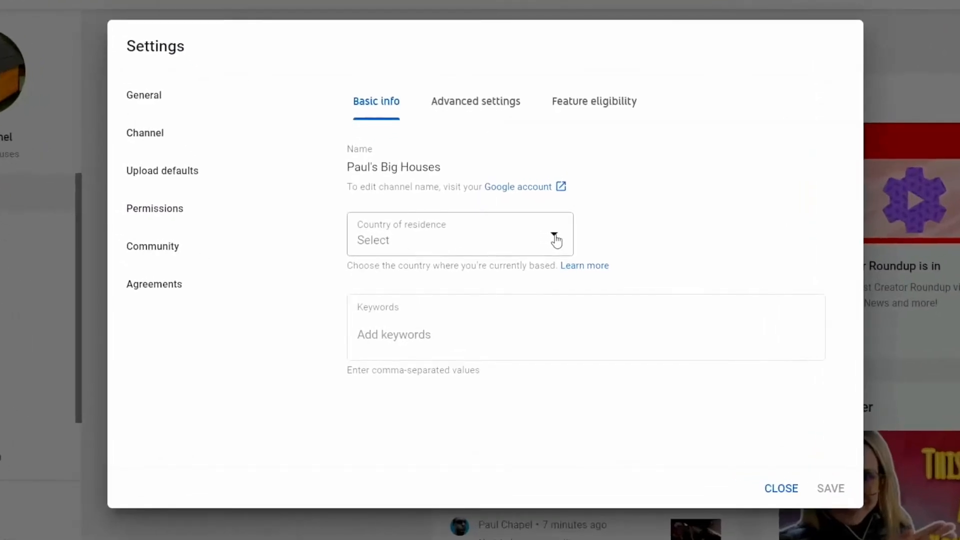
Step: Choose United States as the country of residence in Channel basic info
{"action": "left_click", "coordinate": [555, 237]}
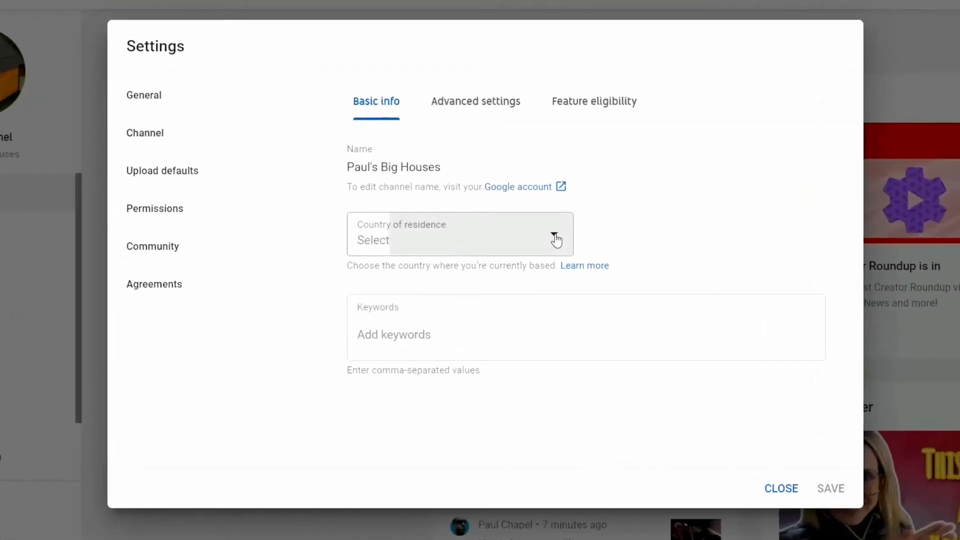
{"action": "scroll", "coordinate": [503, 348], "scroll_direction": "down", "scroll_amount": 20}
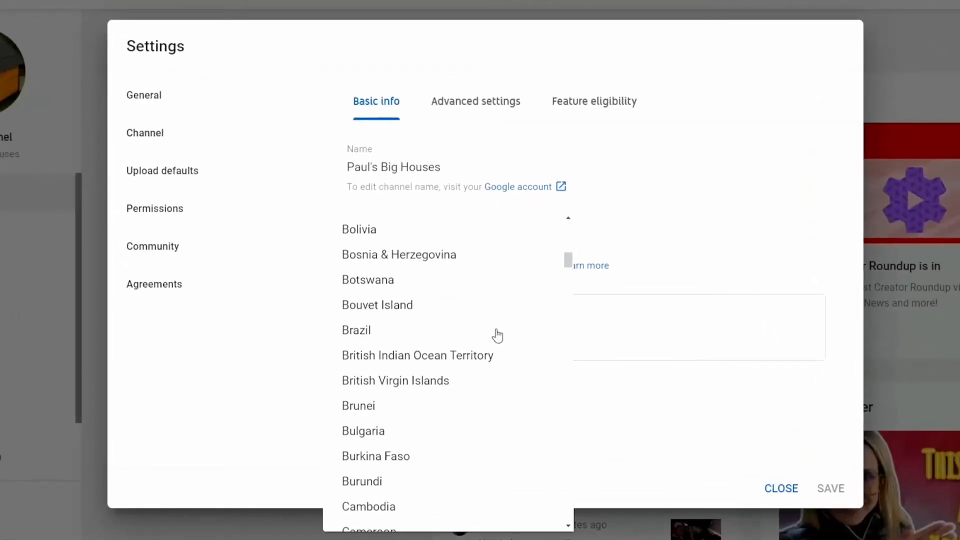
{"action": "scroll", "coordinate": [497, 332], "scroll_direction": "down", "scroll_amount": 8}
{"action": "scroll", "coordinate": [496, 331], "scroll_direction": "up", "scroll_amount": 10}
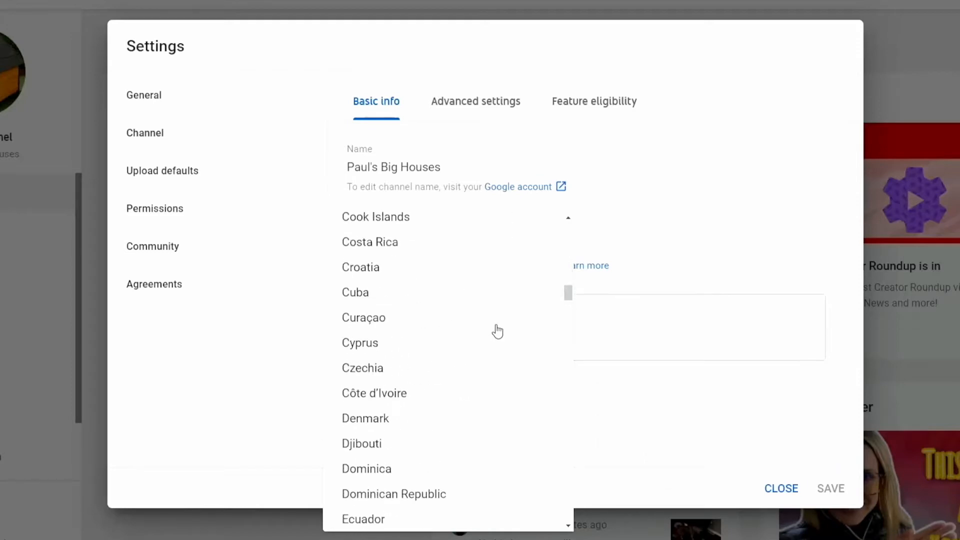
{"action": "scroll", "coordinate": [498, 330], "scroll_direction": "down", "scroll_amount": 20}
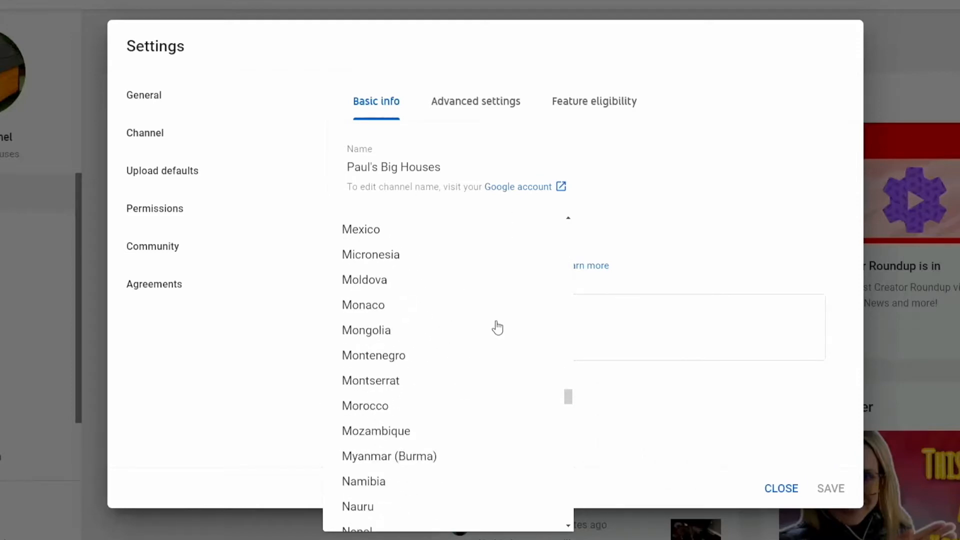
{"action": "scroll", "coordinate": [497, 327], "scroll_direction": "down", "scroll_amount": 20}
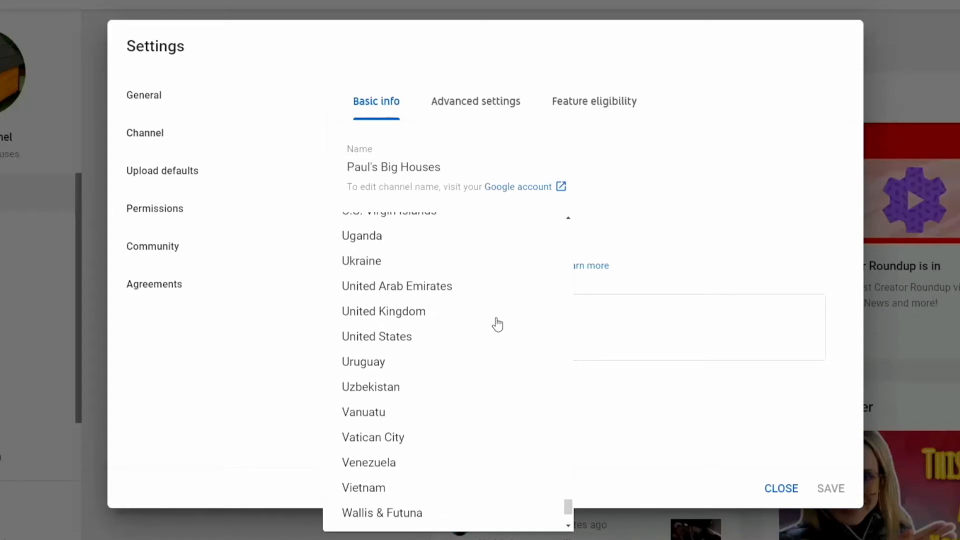
{"action": "left_click", "coordinate": [400, 337]}
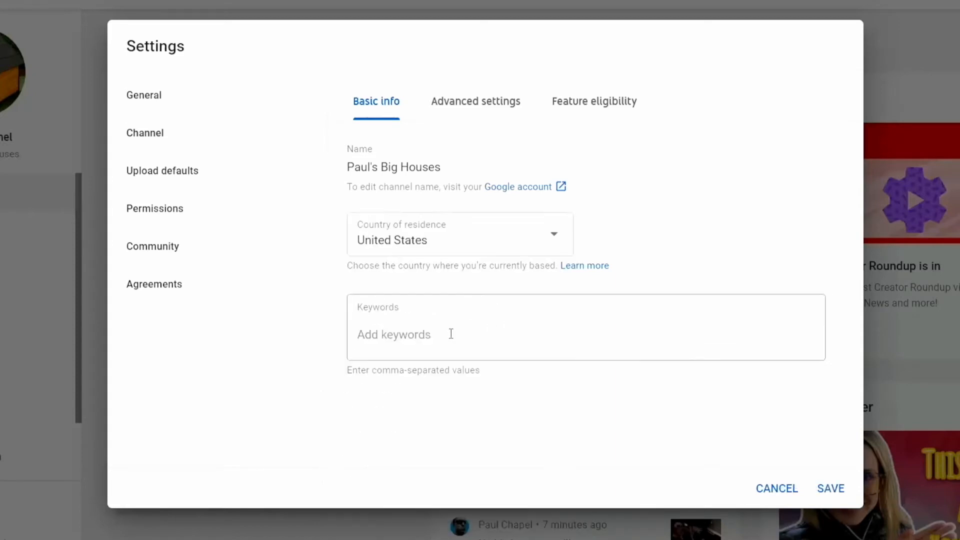
{"action": "left_click", "coordinate": [421, 335]}
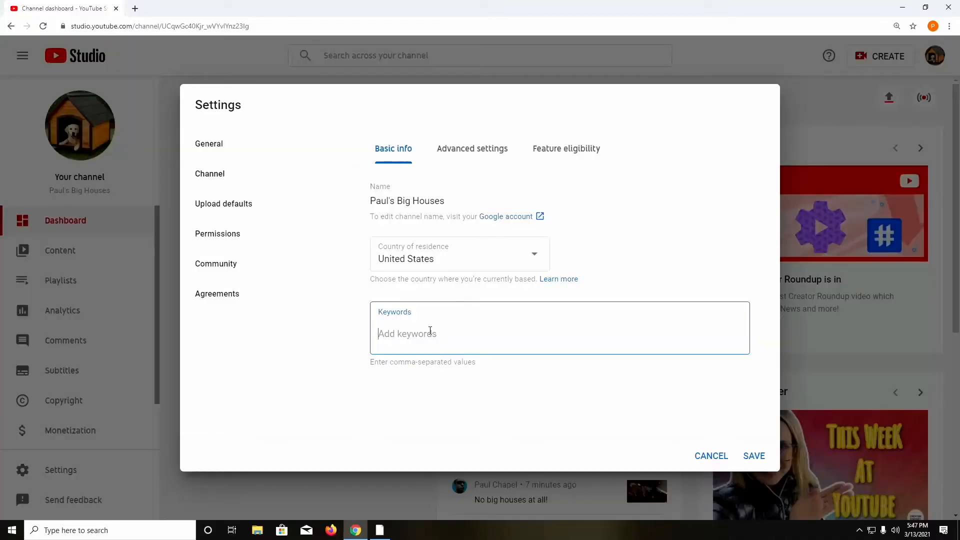
Step: Add keywords dog house, huskies, dog house tutorial, diy video, how to video, dog house diy, plus channel and creator names
{"action": "type", "text": "dog house"}
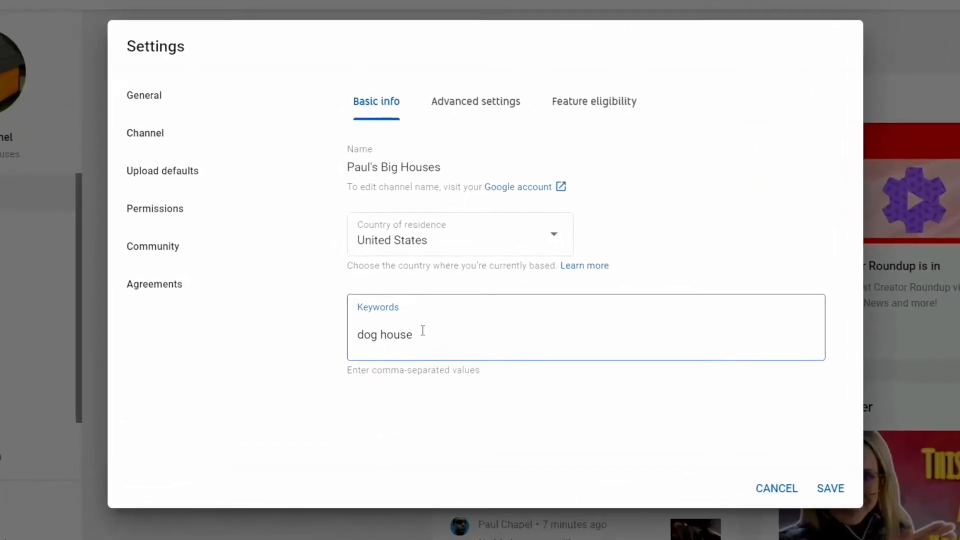
{"action": "key", "text": "Return"}
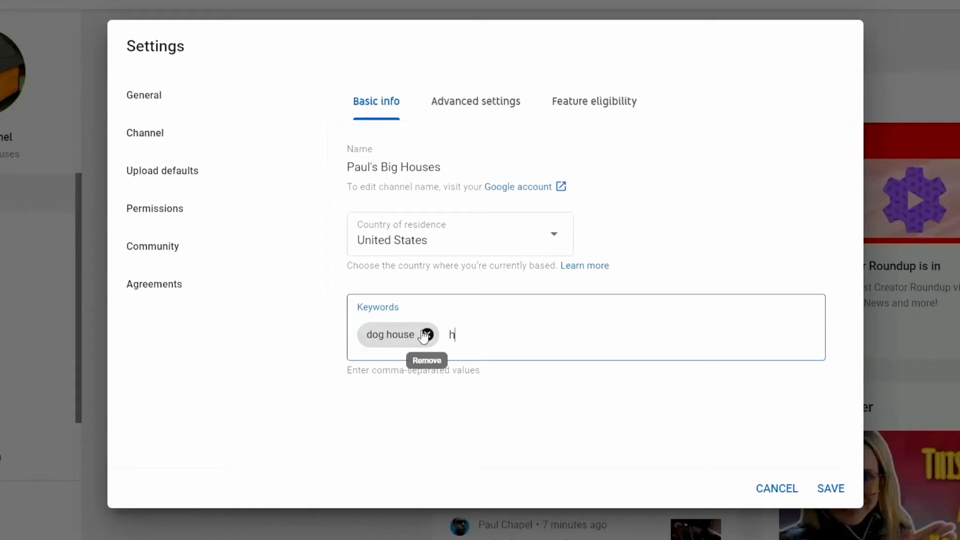
{"action": "key", "text": "Return"}
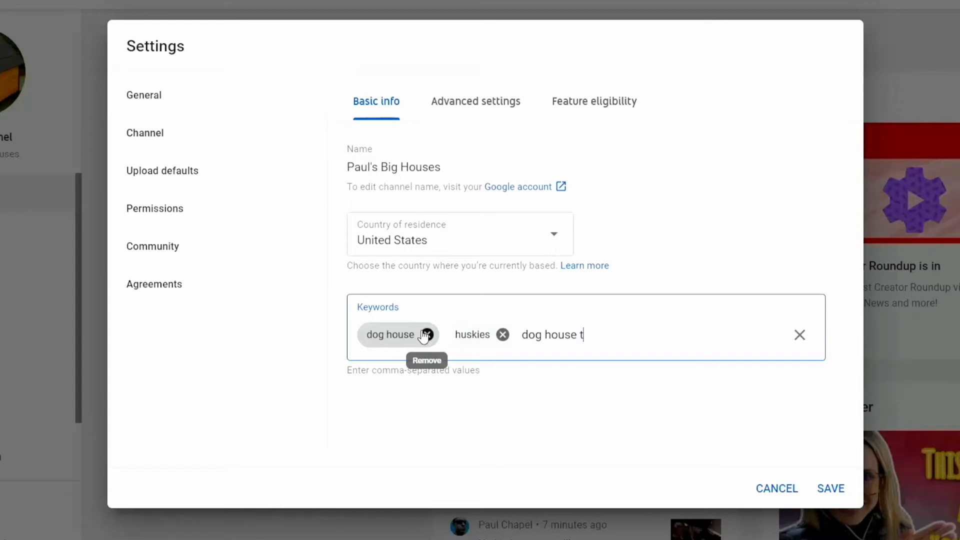
{"action": "key", "text": "Return"}
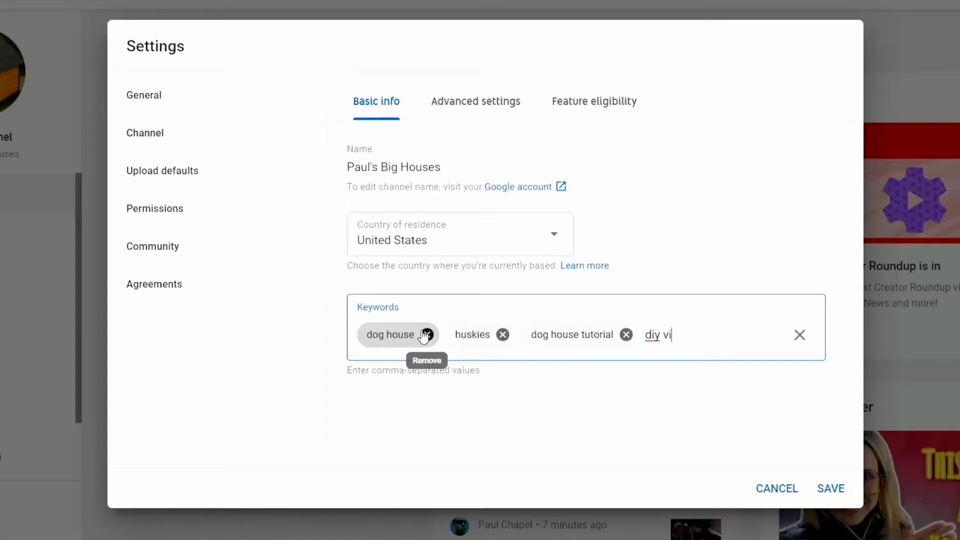
{"action": "type", "text": "diy video,"}
{"action": "key", "text": "Return"}
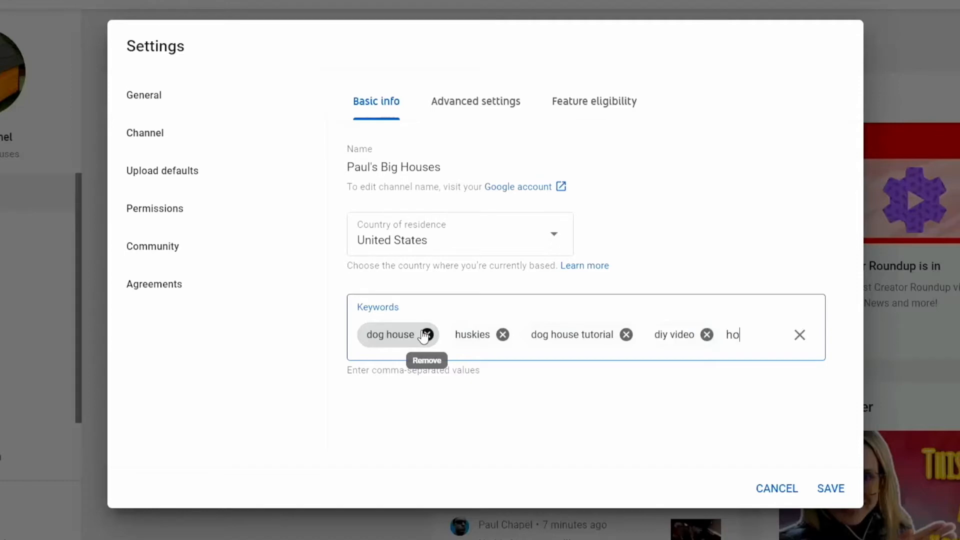
{"action": "type", "text": "how to video"}
{"action": "key", "text": "Return"}
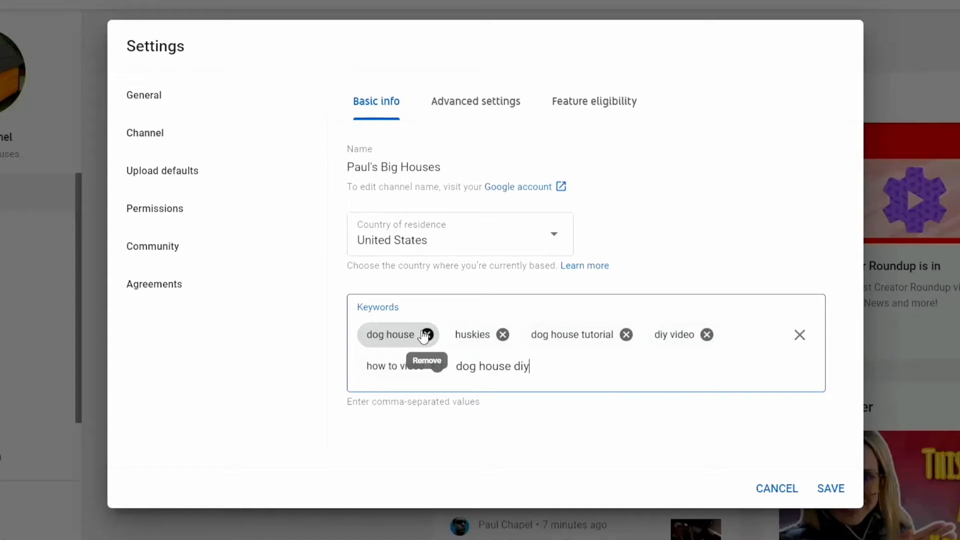
{"action": "key", "text": "Return"}
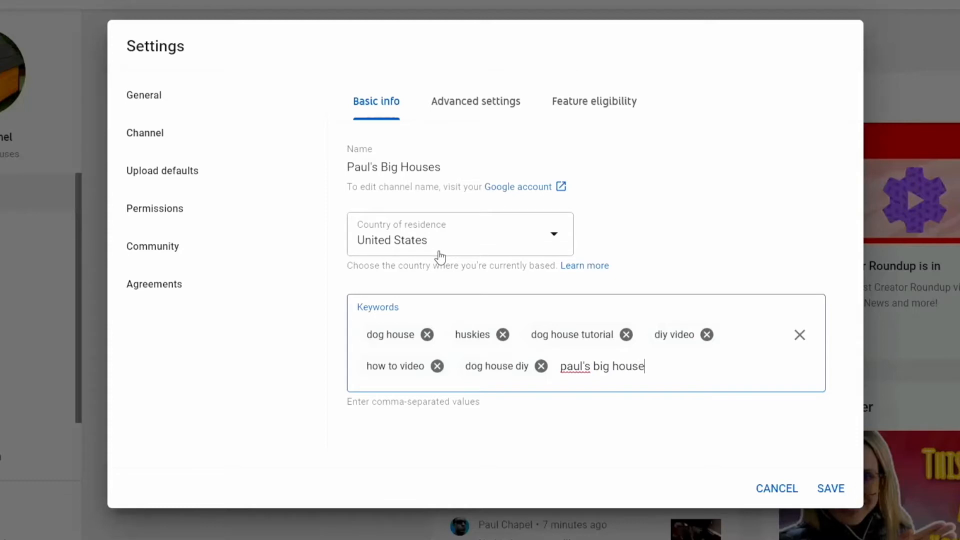
{"action": "key", "text": "Return"}
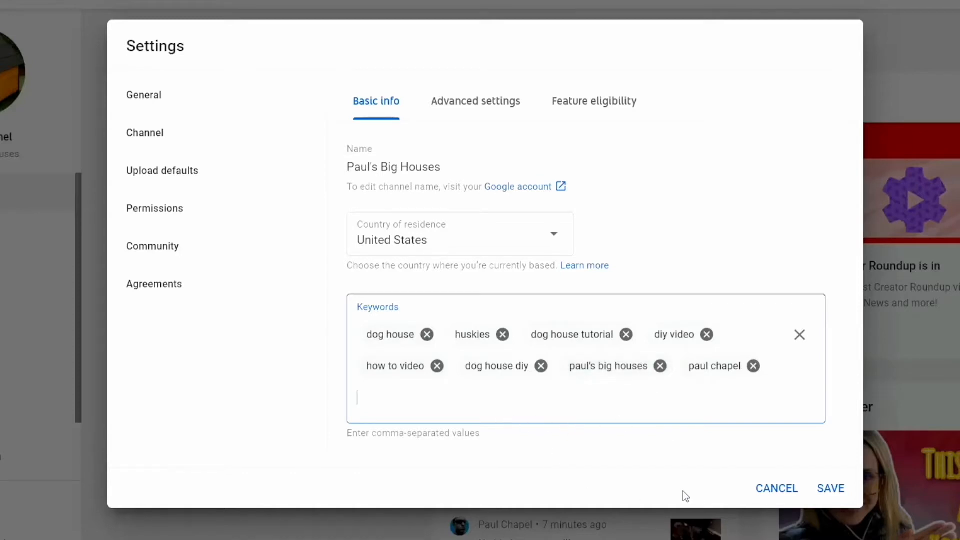
{"action": "left_click", "coordinate": [484, 129]}
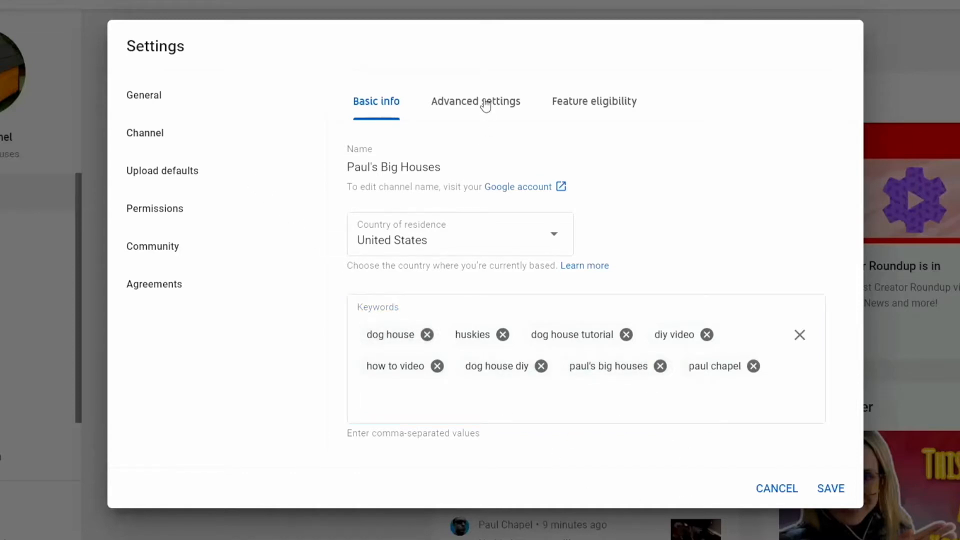
Step: In Advanced settings, mark the channel as not made for kids and save the settings
{"action": "left_click", "coordinate": [485, 102]}
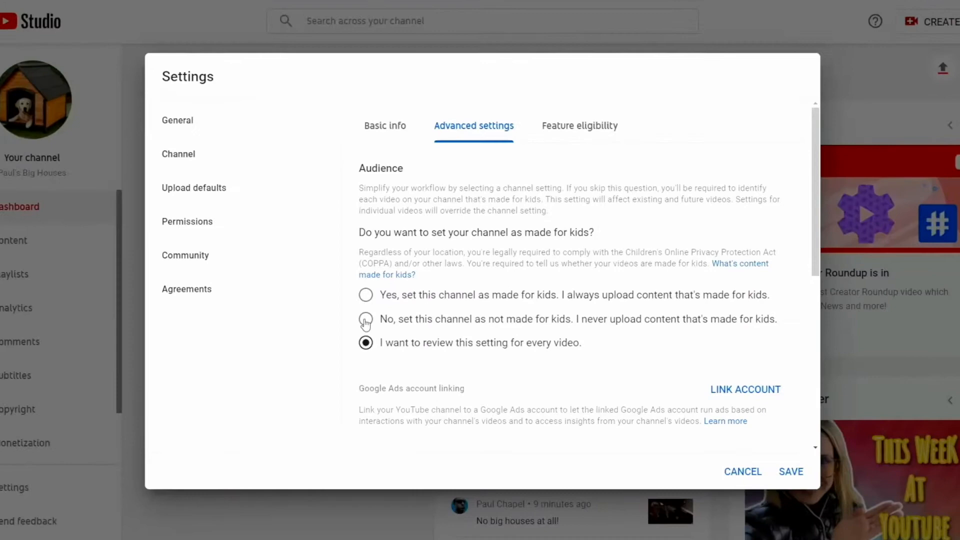
{"action": "left_click", "coordinate": [417, 326]}
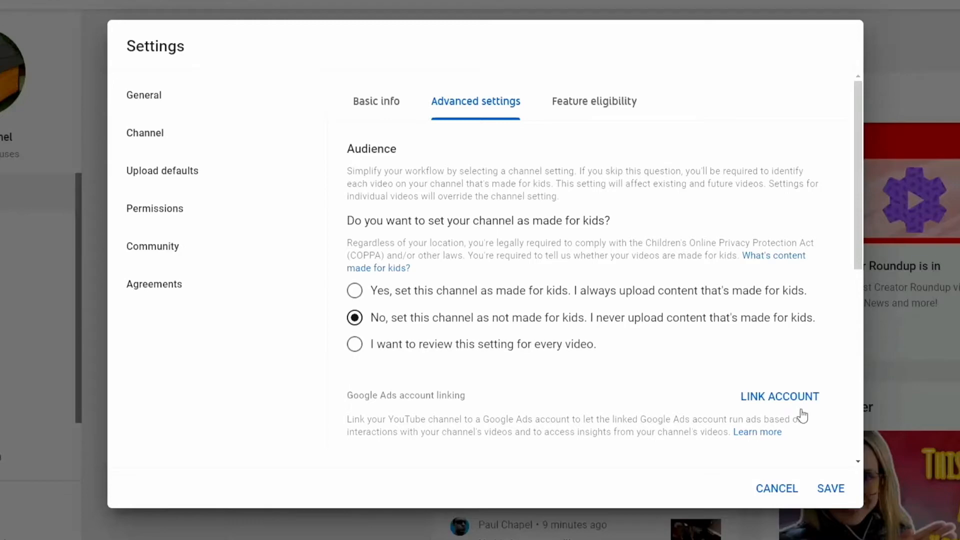
{"action": "scroll", "coordinate": [545, 375], "scroll_direction": "down", "scroll_amount": 5}
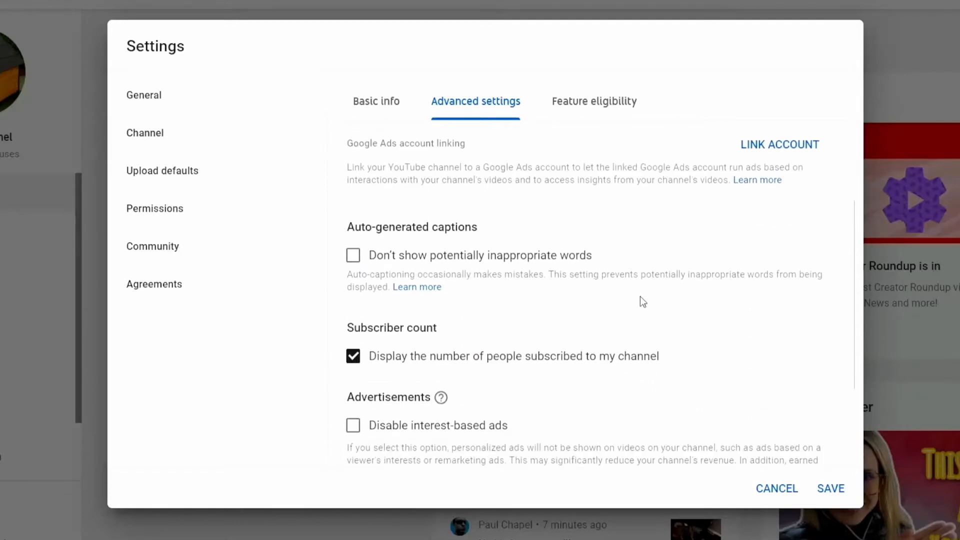
{"action": "scroll", "coordinate": [642, 302], "scroll_direction": "down", "scroll_amount": 1}
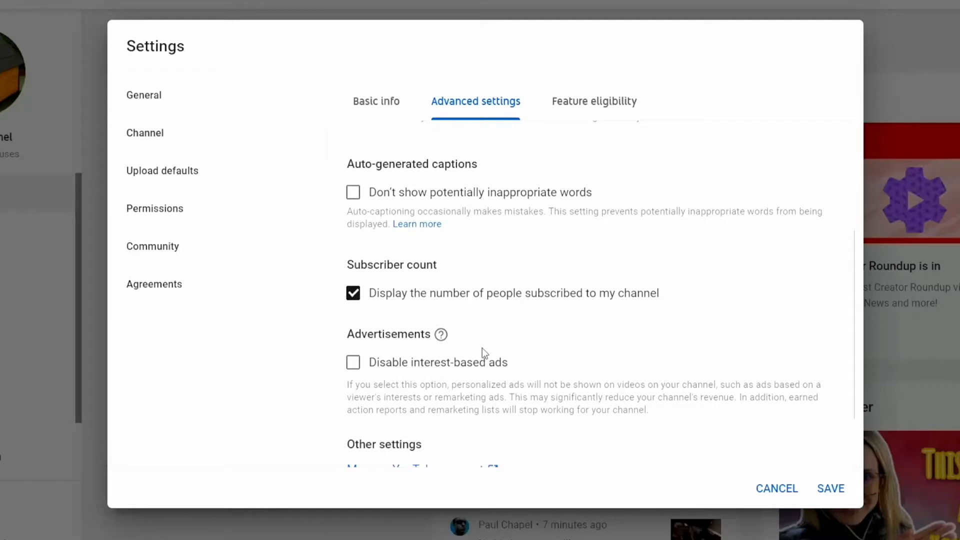
{"action": "scroll", "coordinate": [529, 339], "scroll_direction": "down", "scroll_amount": 2}
{"action": "scroll", "coordinate": [492, 317], "scroll_direction": "down", "scroll_amount": 1}
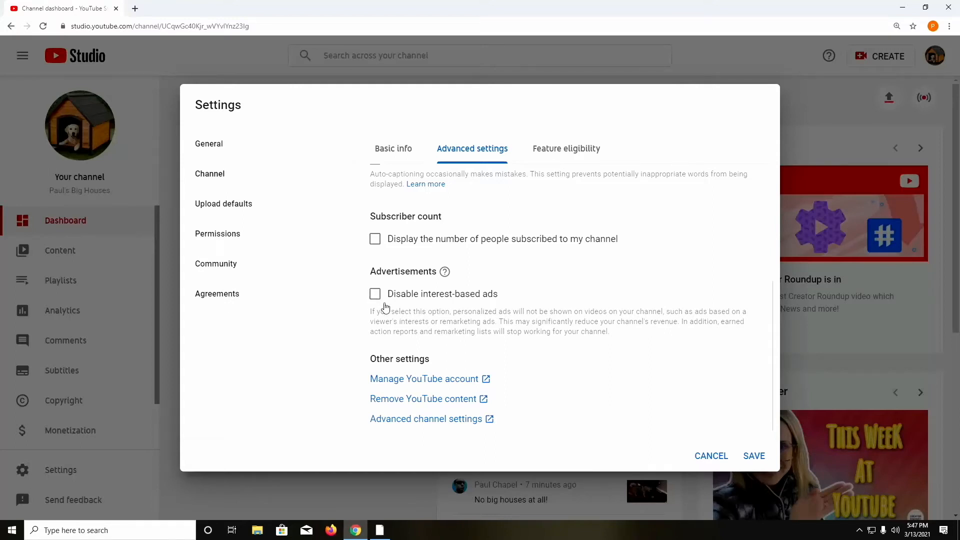
{"action": "scroll", "coordinate": [581, 384], "scroll_direction": "up", "scroll_amount": 6}
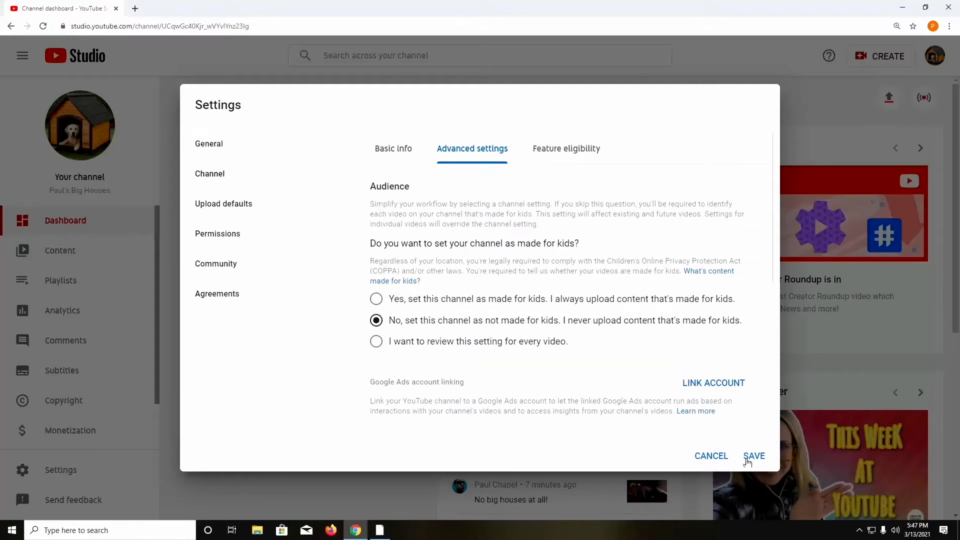
{"action": "left_click", "coordinate": [754, 455]}
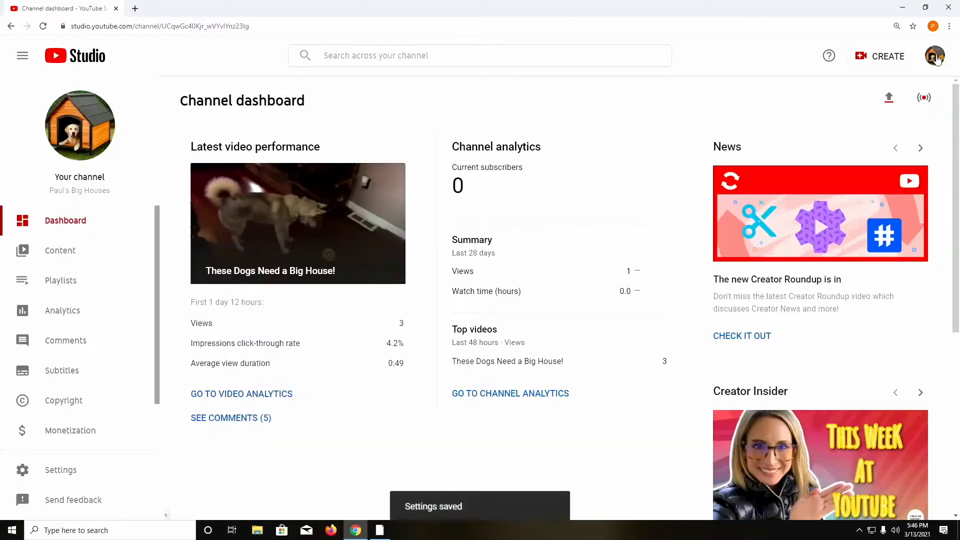
{"action": "left_click", "coordinate": [934, 56]}
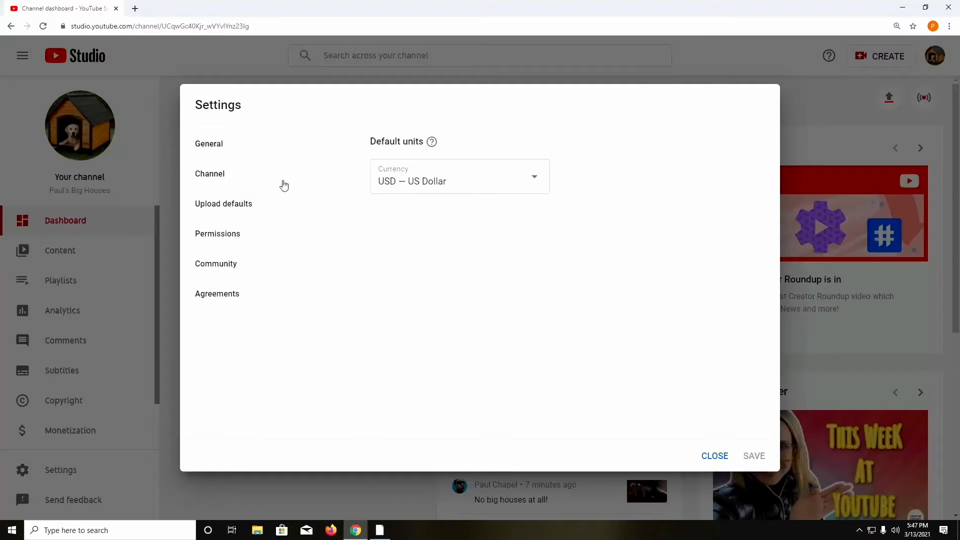
Step: In Feature eligibility, expand the phone-verification features and start verifying the phone number
{"action": "left_click", "coordinate": [279, 181]}
{"action": "left_click", "coordinate": [554, 150]}
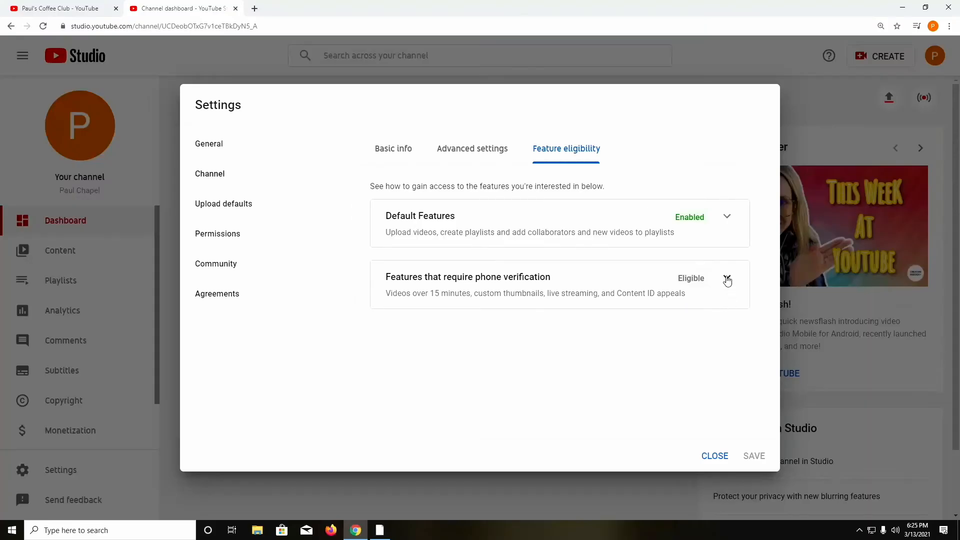
{"action": "left_click", "coordinate": [728, 279]}
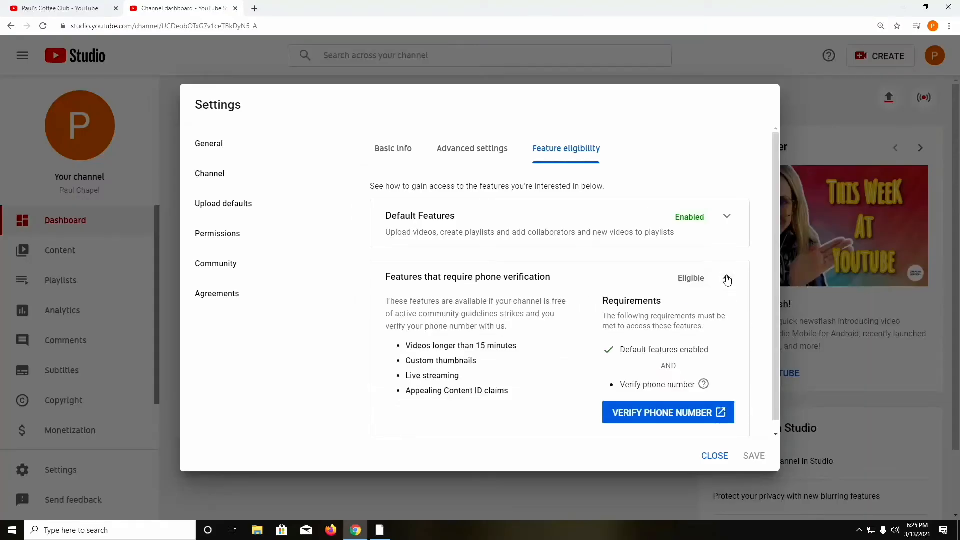
{"action": "left_click", "coordinate": [659, 419]}
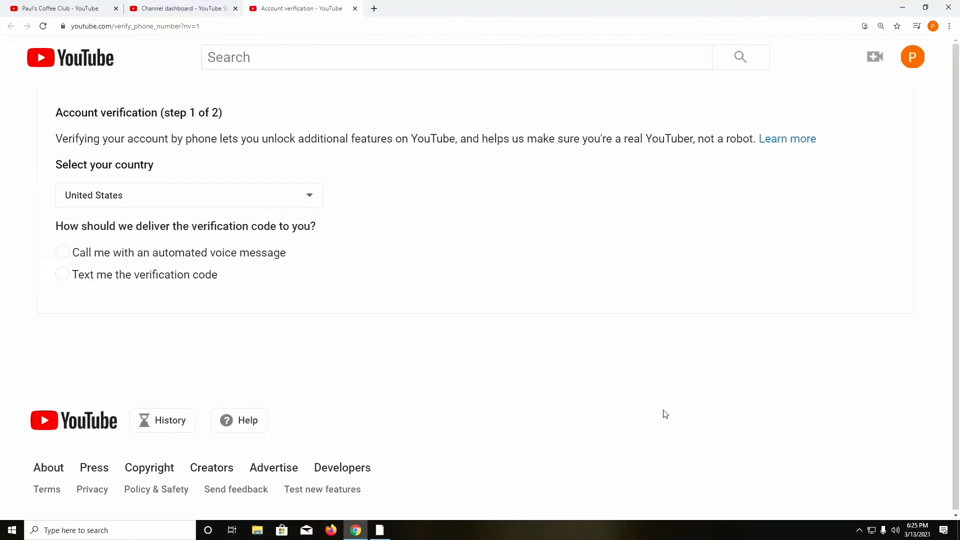
Step: Verify the account with a text-message code to the phone number, then close the verification tab
{"action": "left_click", "coordinate": [62, 274]}
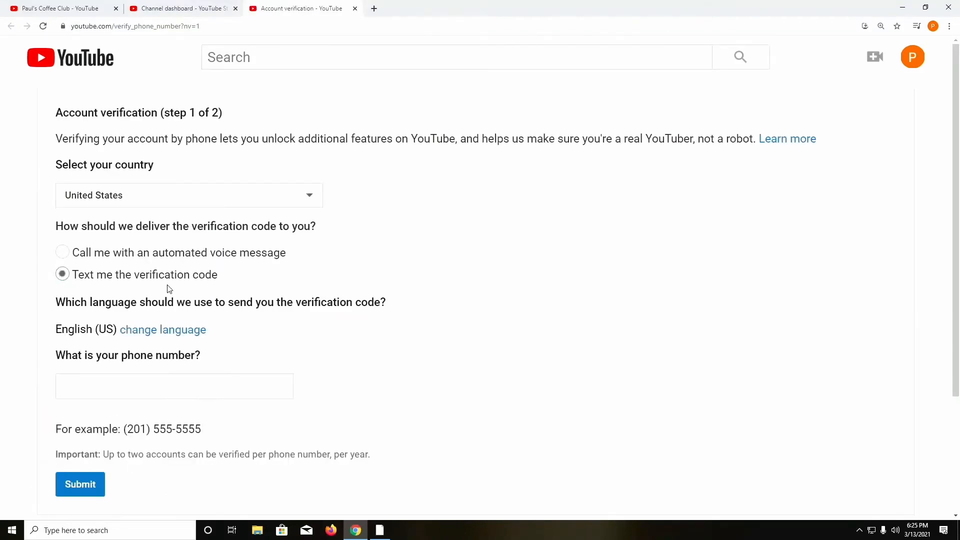
{"action": "left_click", "coordinate": [142, 397]}
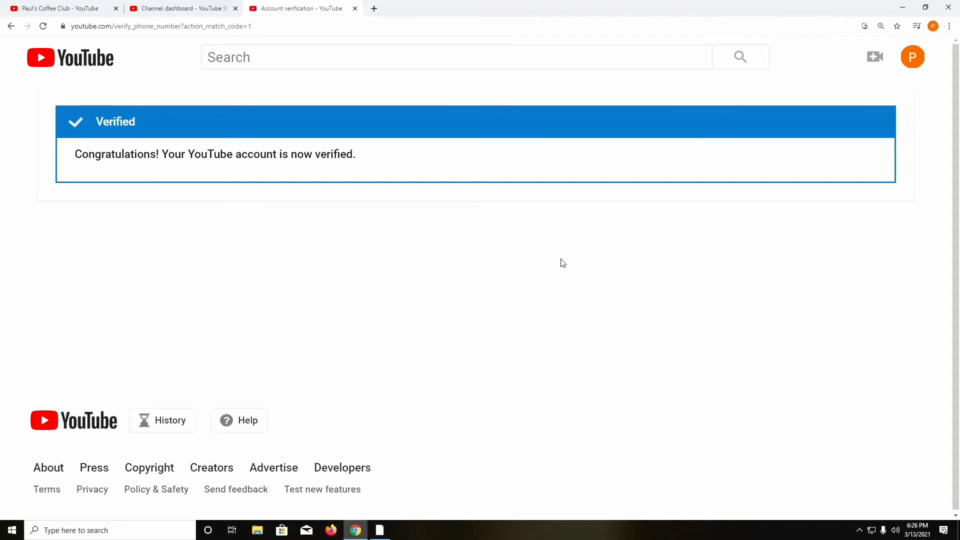
{"action": "left_click", "coordinate": [356, 9]}
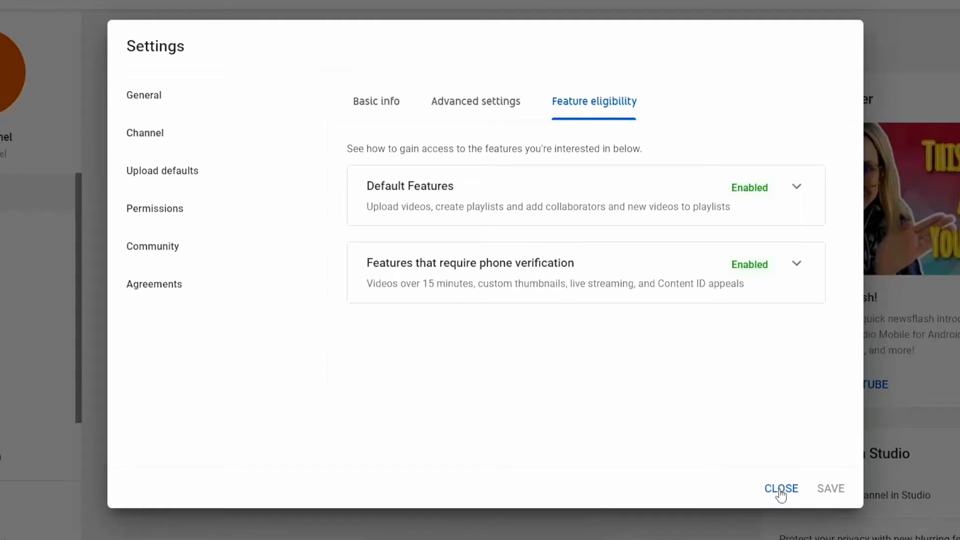
Step: Make Private the default visibility for new uploads, leaving the default title and description empty
{"action": "left_click", "coordinate": [256, 186]}
{"action": "scroll", "coordinate": [679, 355], "scroll_direction": "down", "scroll_amount": 2}
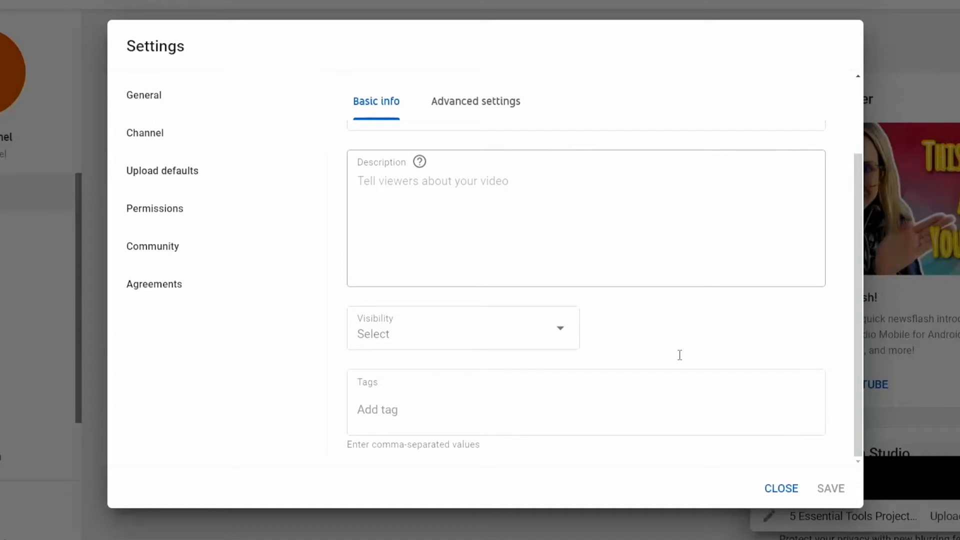
{"action": "left_click", "coordinate": [563, 330]}
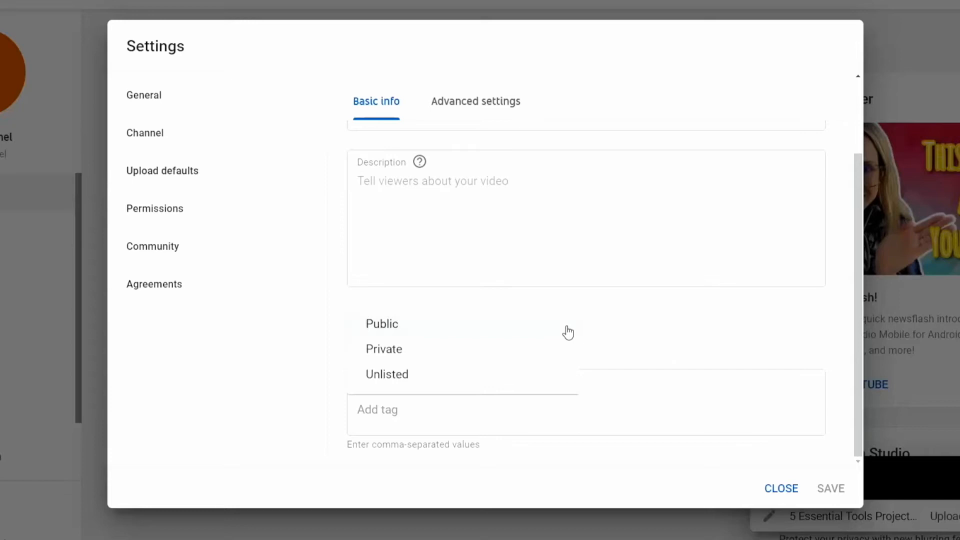
{"action": "left_click", "coordinate": [536, 354]}
{"action": "left_click", "coordinate": [435, 197]}
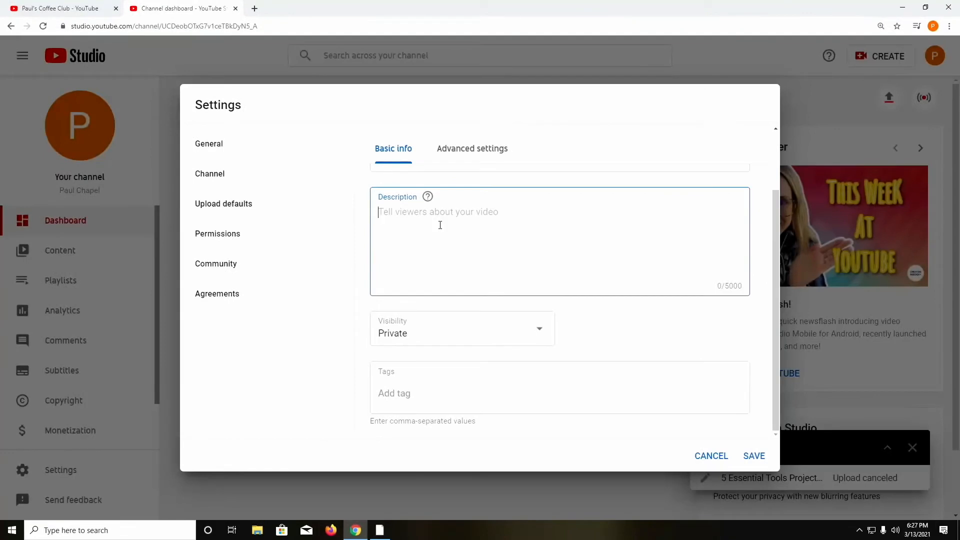
{"action": "scroll", "coordinate": [441, 222], "scroll_direction": "up", "scroll_amount": 2}
{"action": "left_click", "coordinate": [443, 205]}
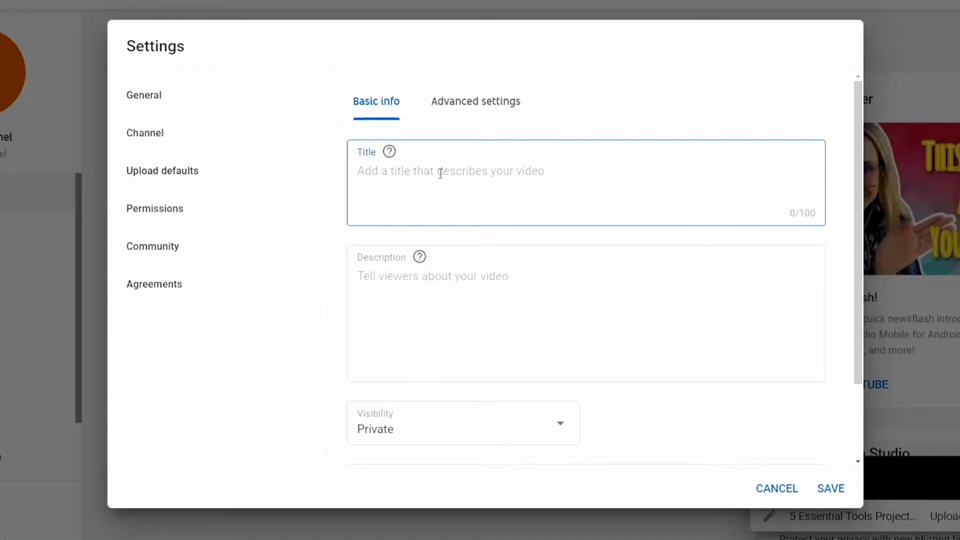
Step: Enter the default upload title 'Paul's Big Houses'
{"action": "type", "text": "Pazz"}
{"action": "key", "text": "BackSpace"}
{"action": "key", "text": "BackSpace"}
{"action": "type", "text": "u"}
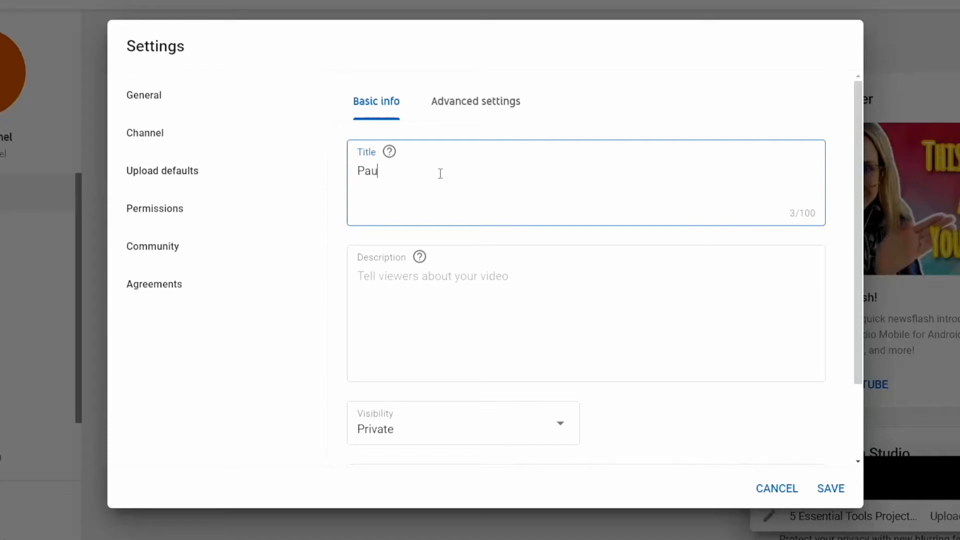
{"action": "type", "text": "l's Big Houses"}
Step: Write the default description 'I build big houses for a living. Please subscribe.' plus a Social Media heading
{"action": "left_click", "coordinate": [417, 282]}
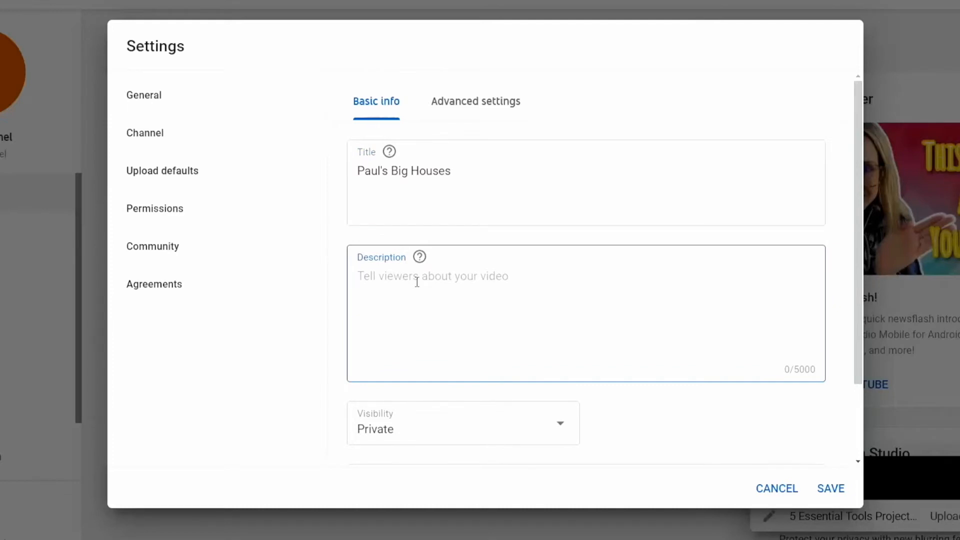
{"action": "type", "text": "I bui"}
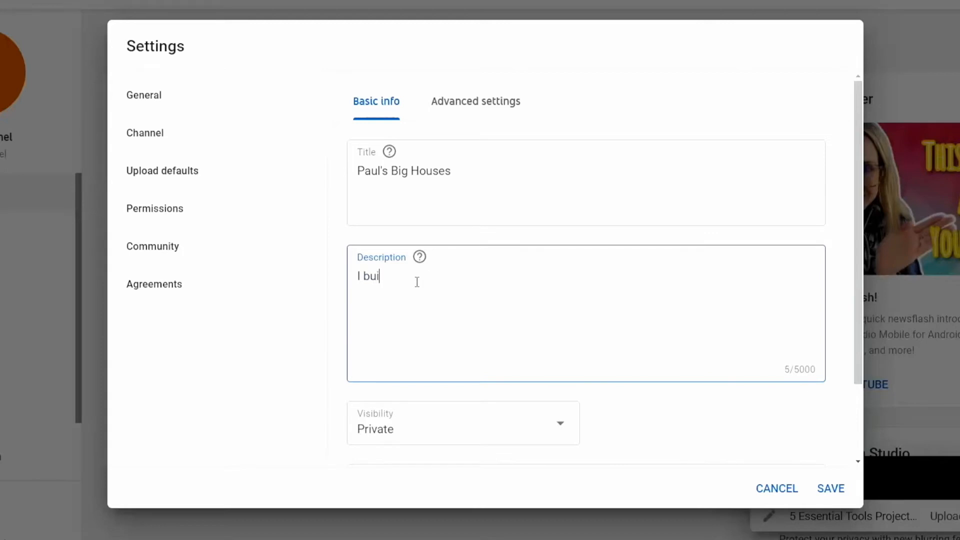
{"action": "type", "text": "ld big houses for a liv"}
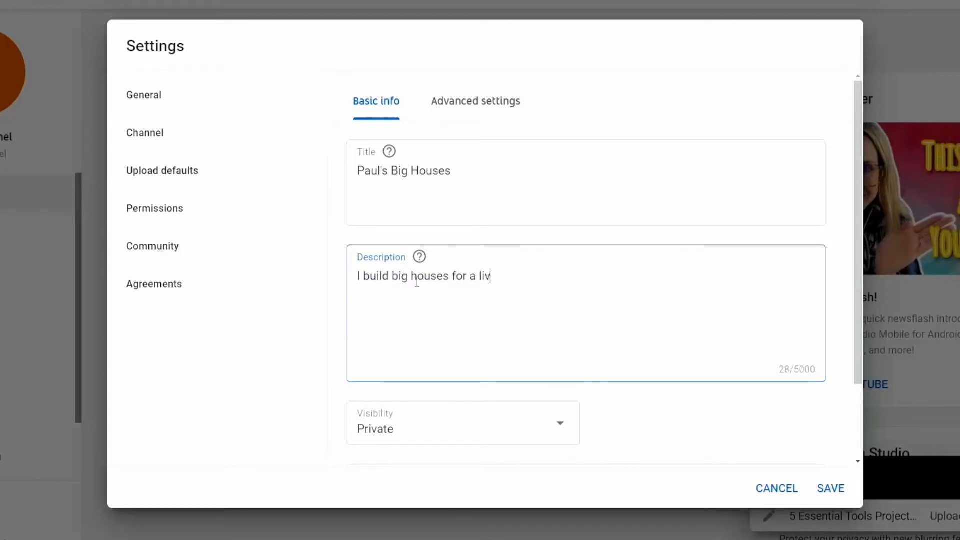
{"action": "type", "text": "ing. Please sub"}
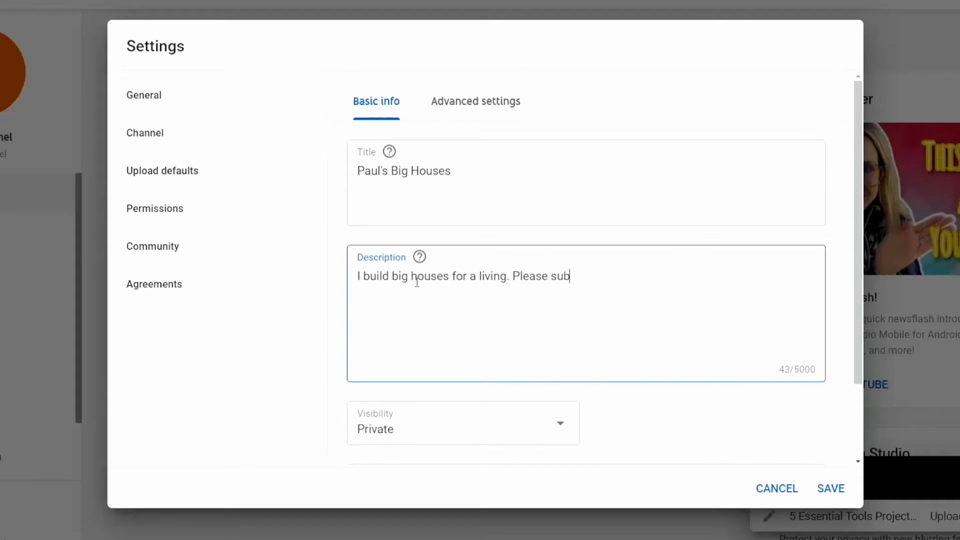
{"action": "type", "text": "scribe"}
{"action": "key", "text": "BackSpace"}
{"action": "key", "text": "BackSpace"}
{"action": "key", "text": "BackSpace"}
{"action": "key", "text": "BackSpace"}
{"action": "type", "text": "ribe.  "}
{"action": "type", "text": "Social"}
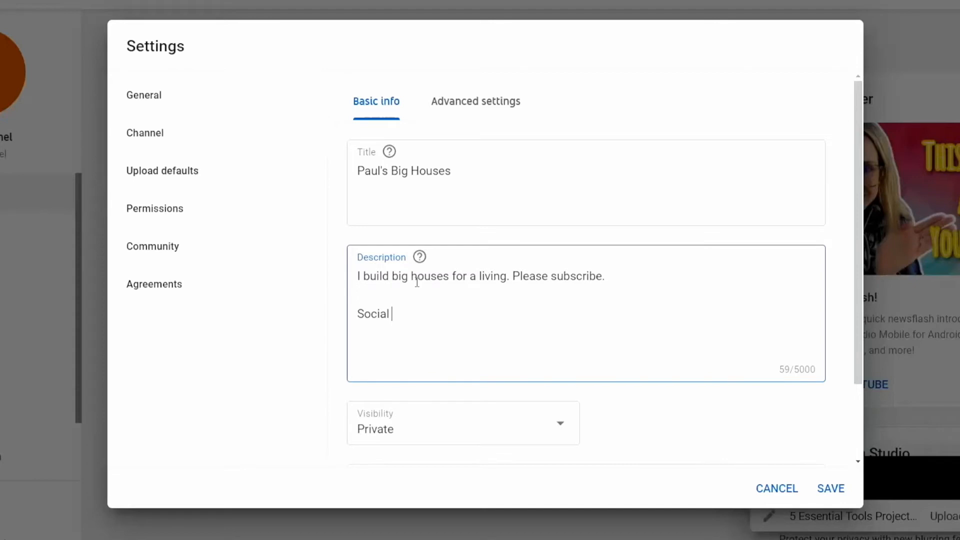
{"action": "type", "text": " Media"}
Step: Add facebook.com/paulsbighouses and twitter.com/paulsbighouses on separate lines under Social Media
{"action": "type", "text": "facebook"}
{"action": "type", "text": ".co"}
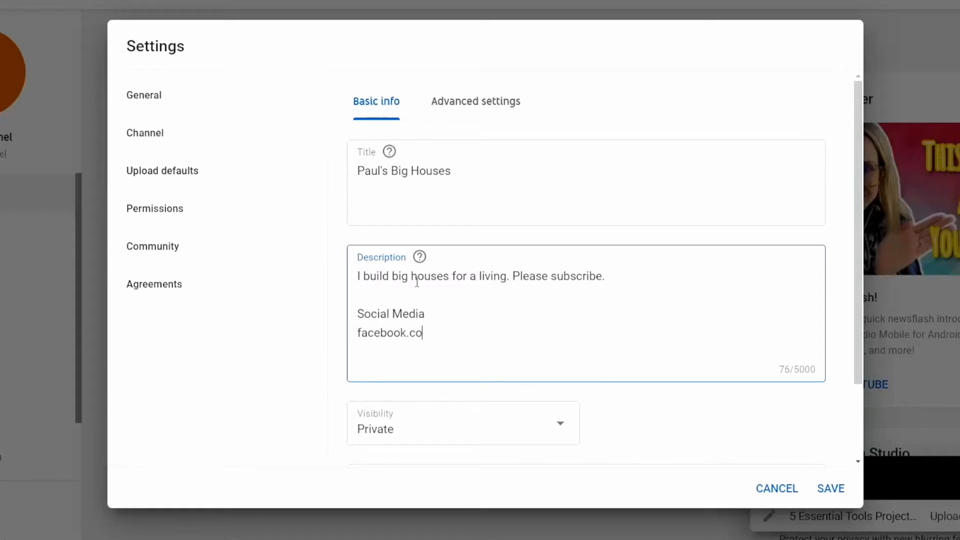
{"action": "type", "text": "m/paulsbigh"}
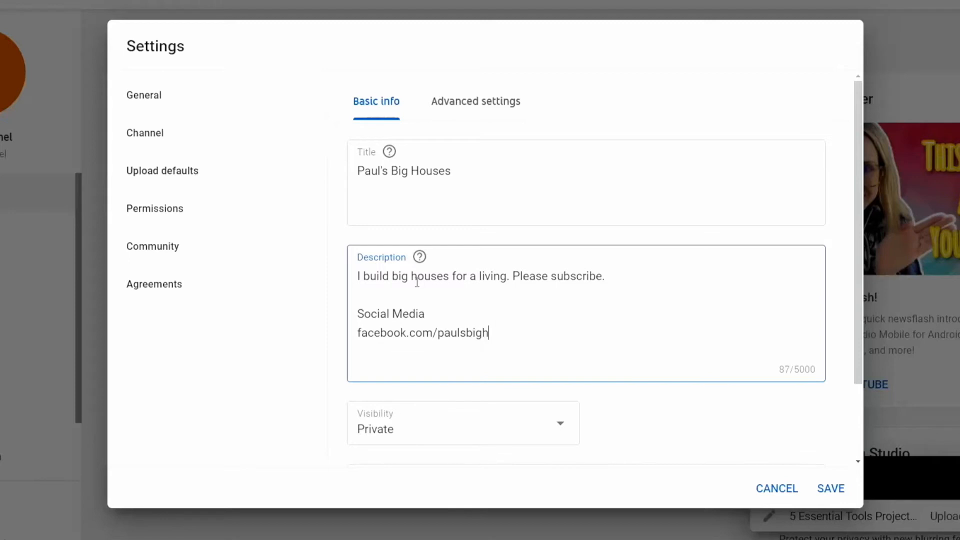
{"action": "type", "text": "ouses"}
{"action": "key", "text": "Return"}
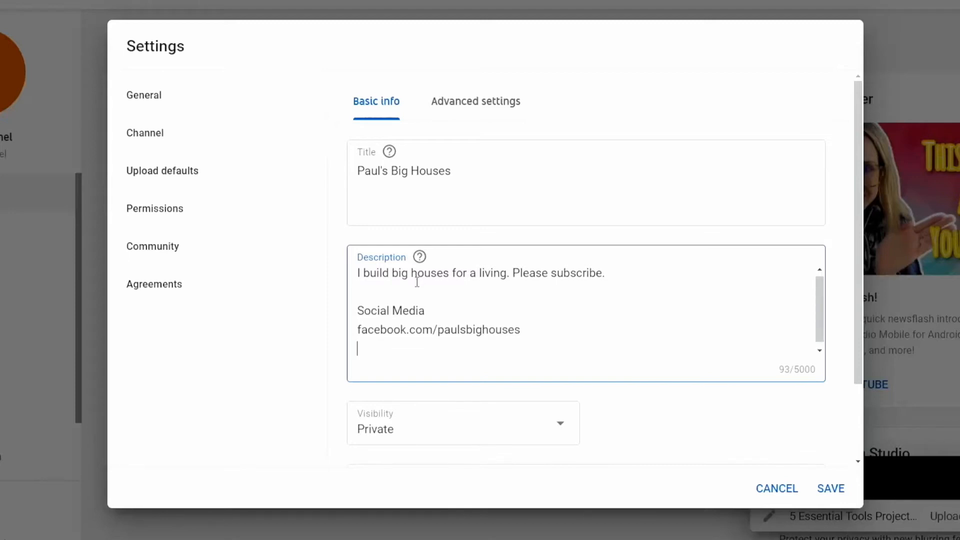
{"action": "type", "text": "twitter.com/pauls"}
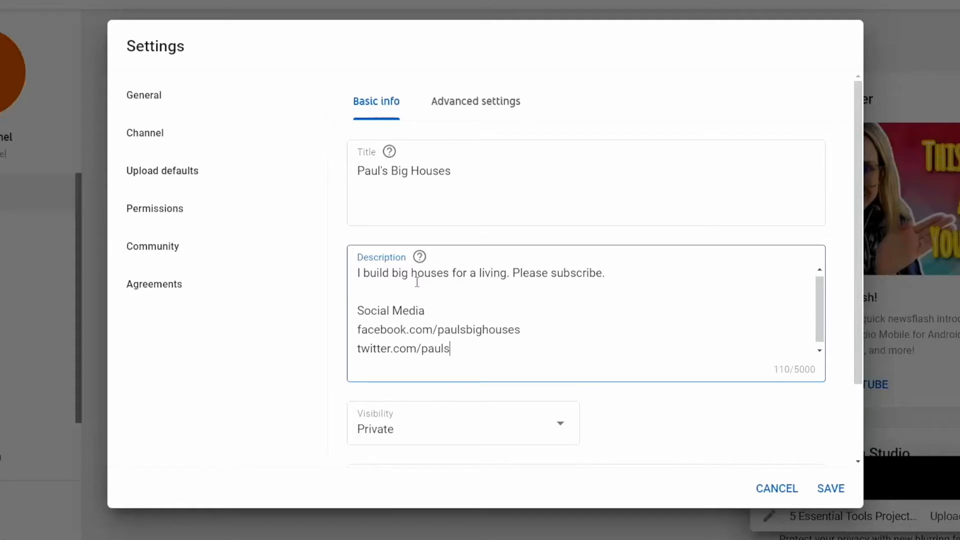
{"action": "type", "text": "bighouses"}
{"action": "key", "text": "Return"}
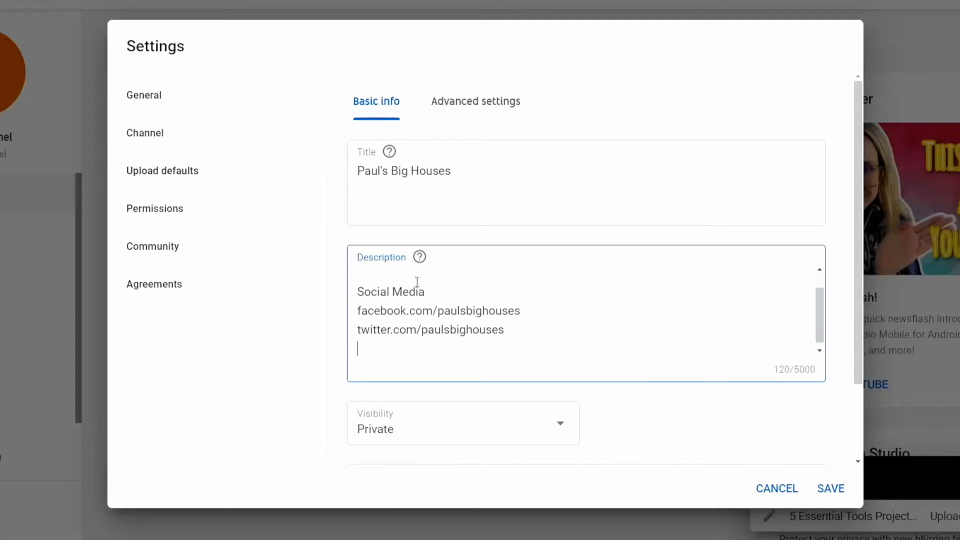
Step: Add the instagram.com and twitch.tv profile links on their own lines, then go to Tags
{"action": "type", "text": "instagram/com"}
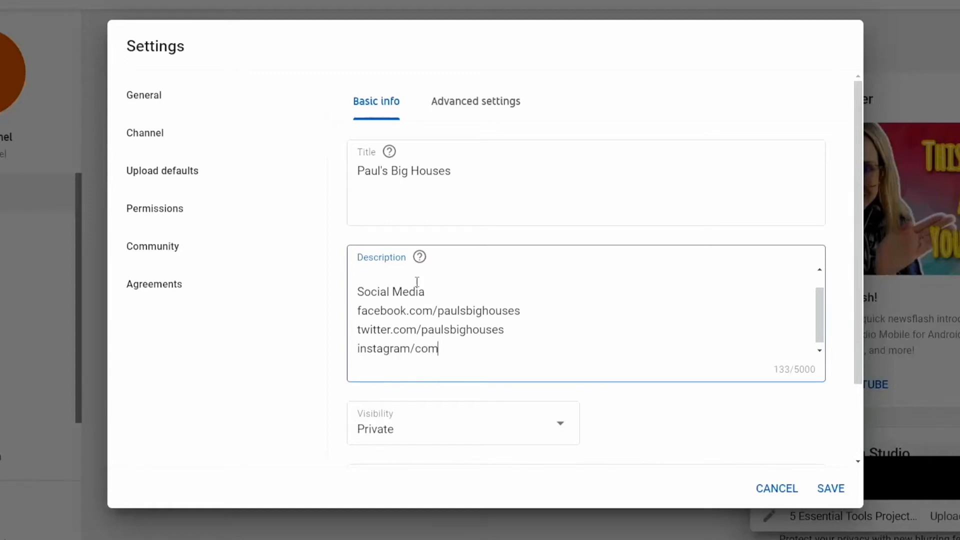
{"action": "key", "text": "BackSpace"}
{"action": "key", "text": "BackSpace"}
{"action": "key", "text": "BackSpace"}
{"action": "key", "text": "BackSpace"}
{"action": "type", "text": ".com/pau"}
{"action": "type", "text": "lsbighouse"}
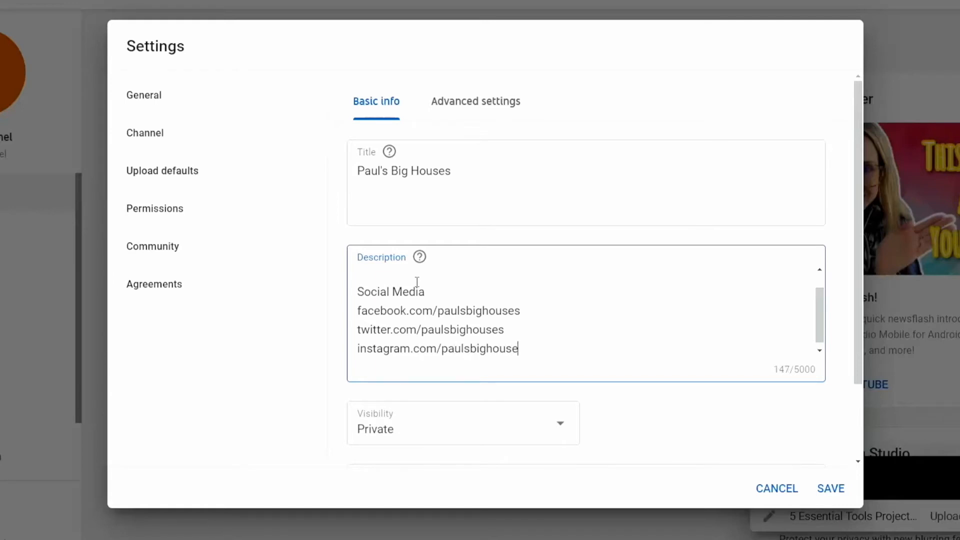
{"action": "type", "text": "s"}
{"action": "key", "text": "Return"}
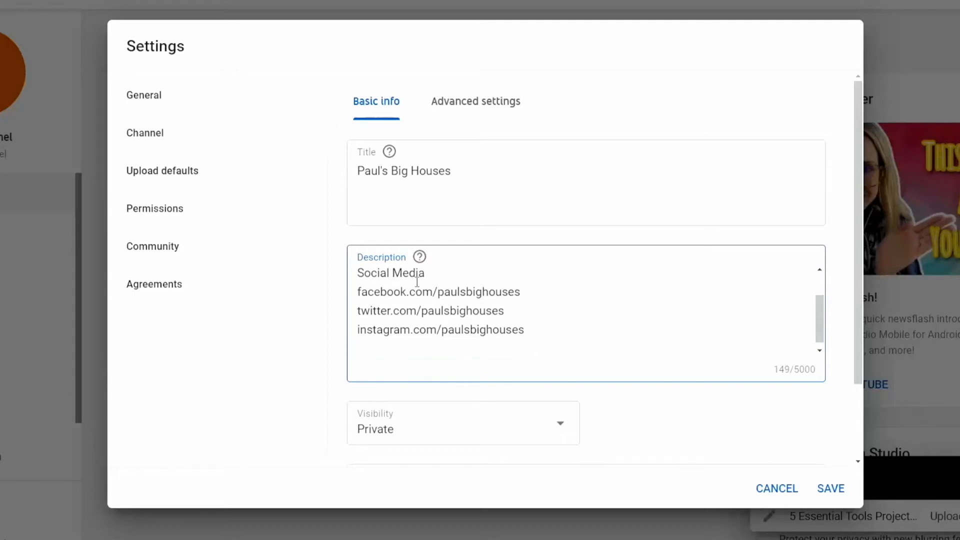
{"action": "type", "text": "twitch.tv/paul"}
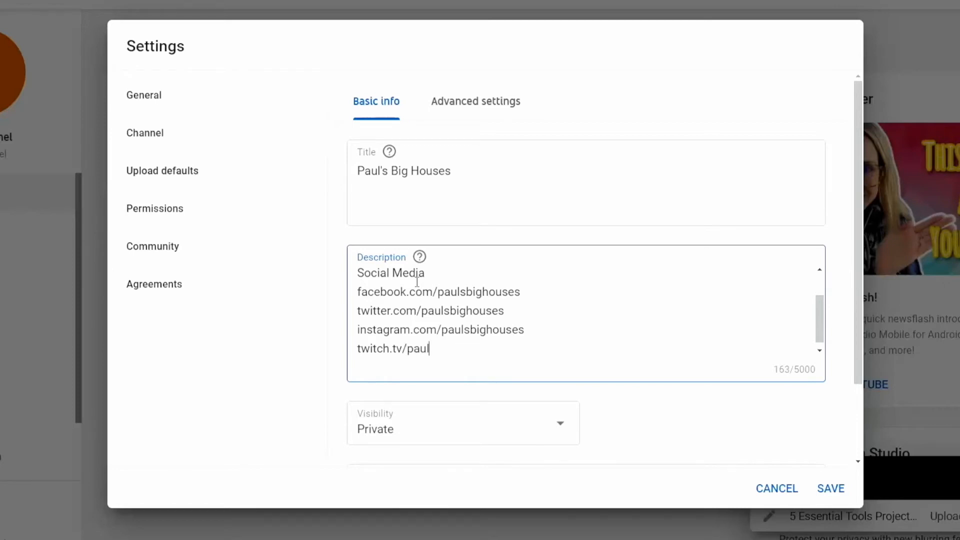
{"action": "type", "text": "b"}
{"action": "type", "text": "big"}
{"action": "type", "text": "houses"}
{"action": "scroll", "coordinate": [615, 352], "scroll_direction": "down", "scroll_amount": 1}
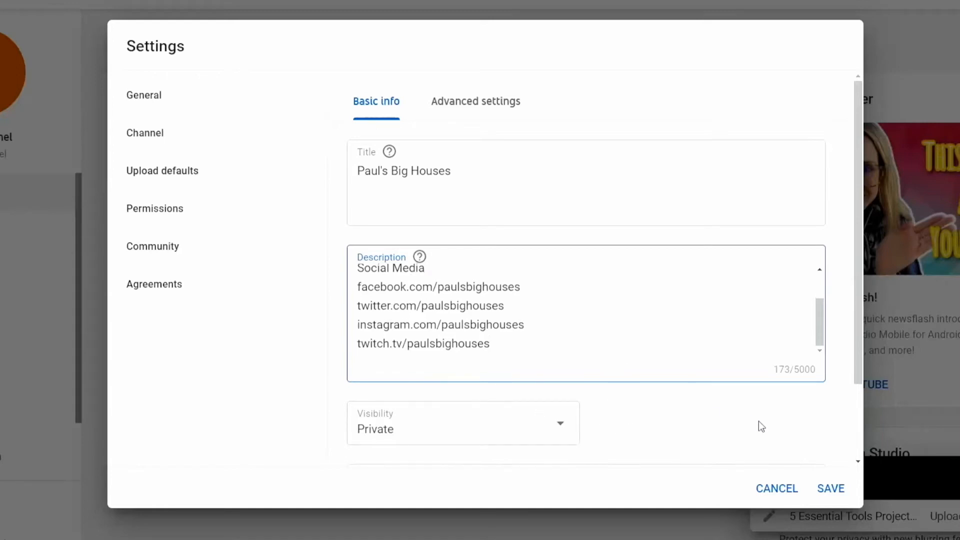
{"action": "scroll", "coordinate": [759, 422], "scroll_direction": "down", "scroll_amount": 2}
{"action": "left_click", "coordinate": [403, 403]}
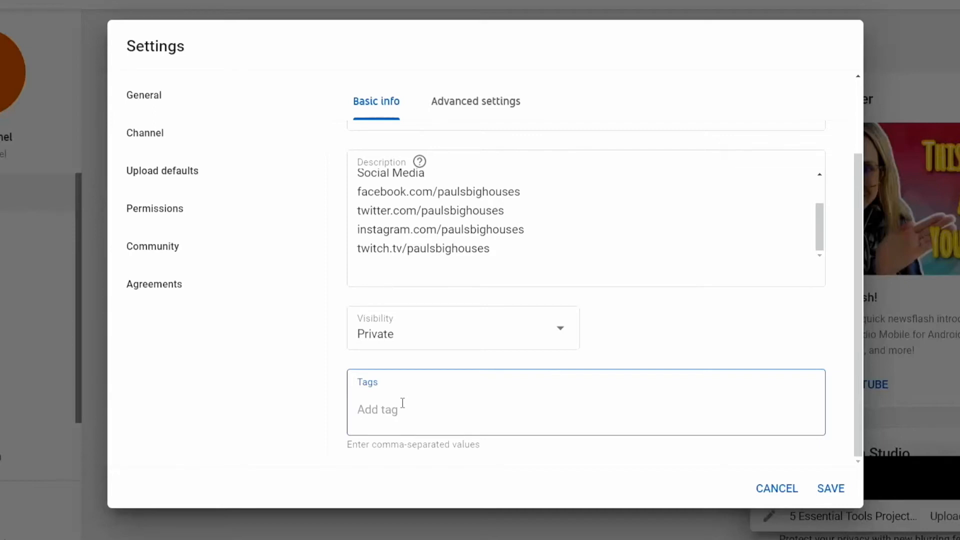
Step: Save the default tags 'pauls big houses' and 'dog house', then reopen Upload defaults
{"action": "type", "text": "pauls big houses"}
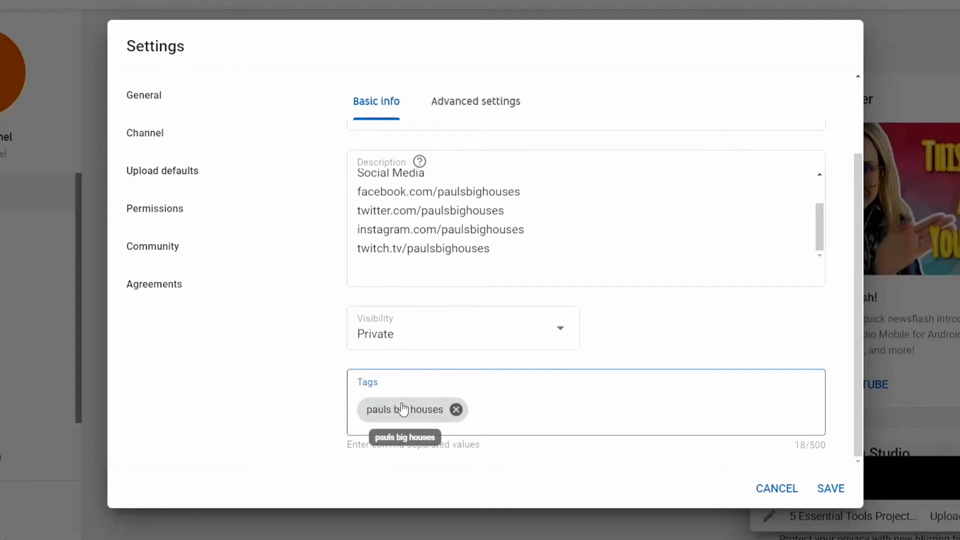
{"action": "type", "text": "dog hou"}
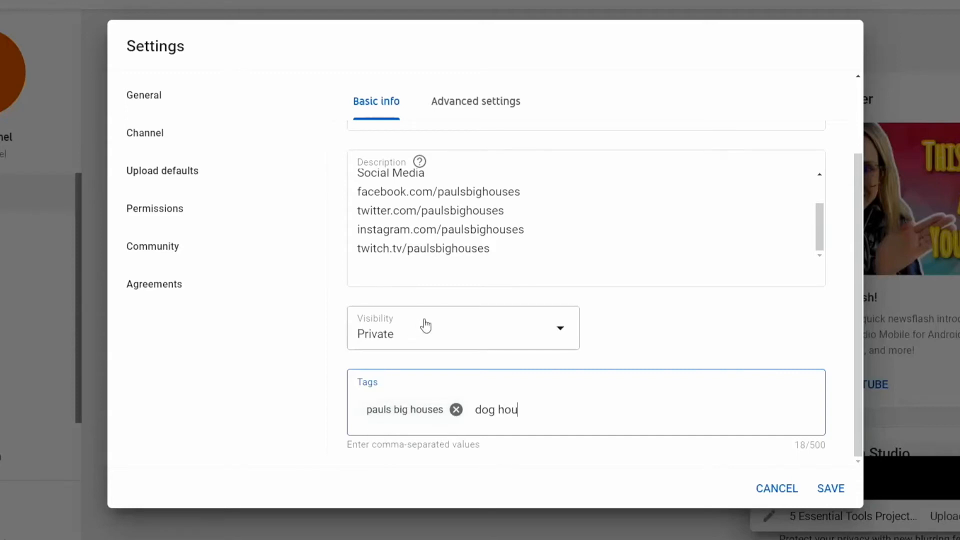
{"action": "type", "text": "se"}
{"action": "type", "text": ","}
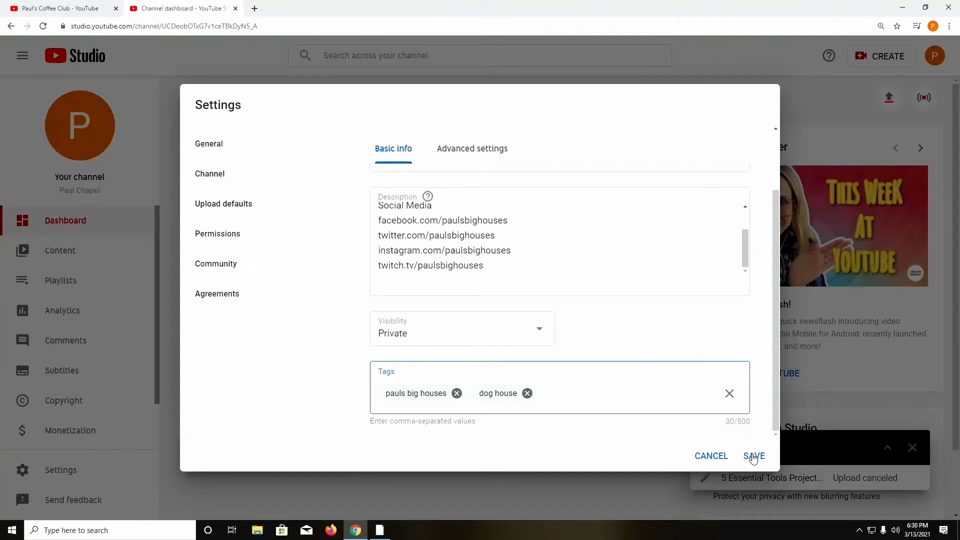
{"action": "left_click", "coordinate": [752, 456]}
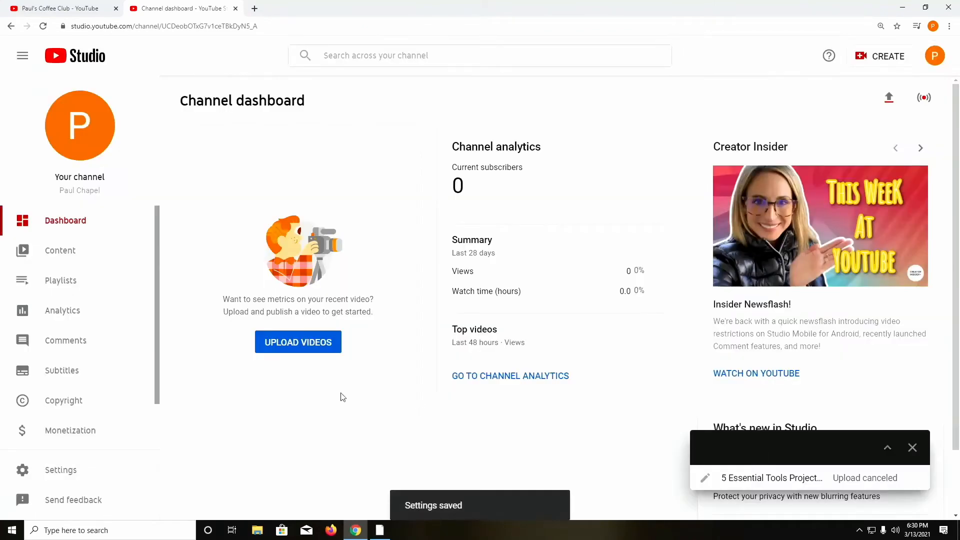
{"action": "left_click", "coordinate": [119, 470]}
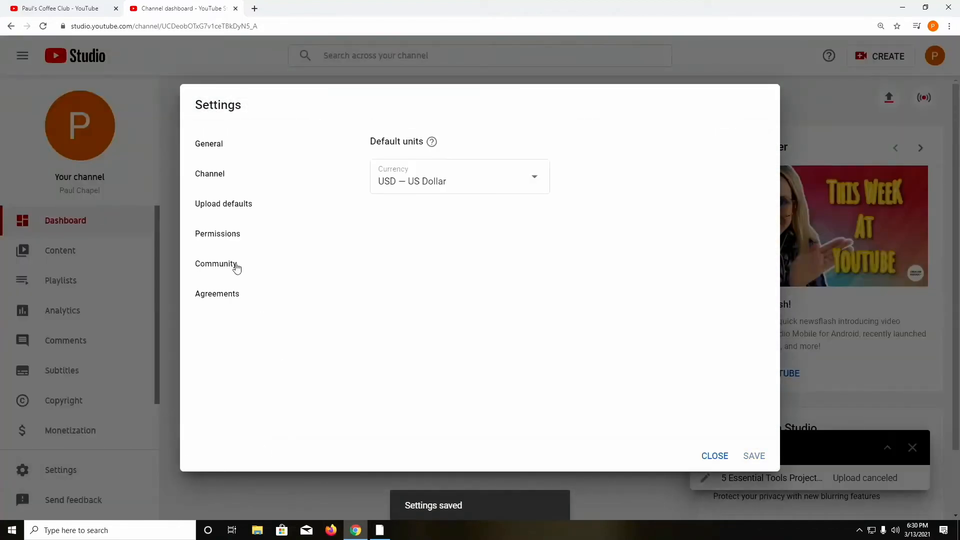
{"action": "left_click", "coordinate": [245, 205]}
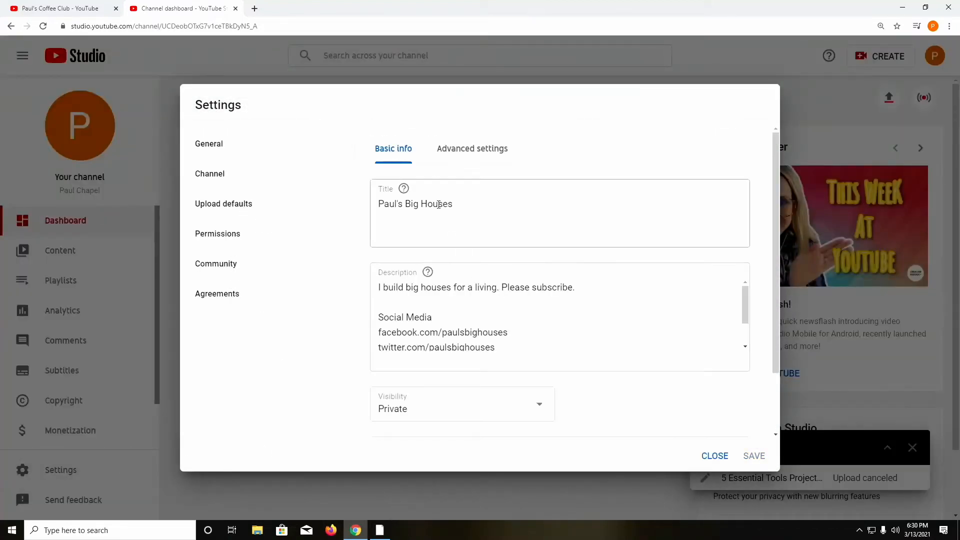
{"action": "scroll", "coordinate": [488, 347], "scroll_direction": "down", "scroll_amount": 2}
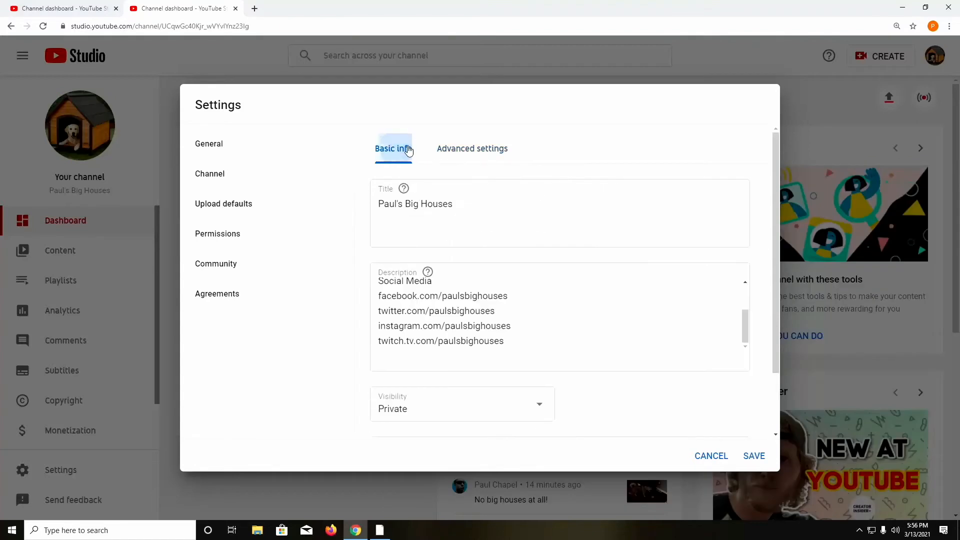
Step: In Advanced settings, keep the Standard YouTube license and set category to Pets & Animals
{"action": "left_click", "coordinate": [483, 151]}
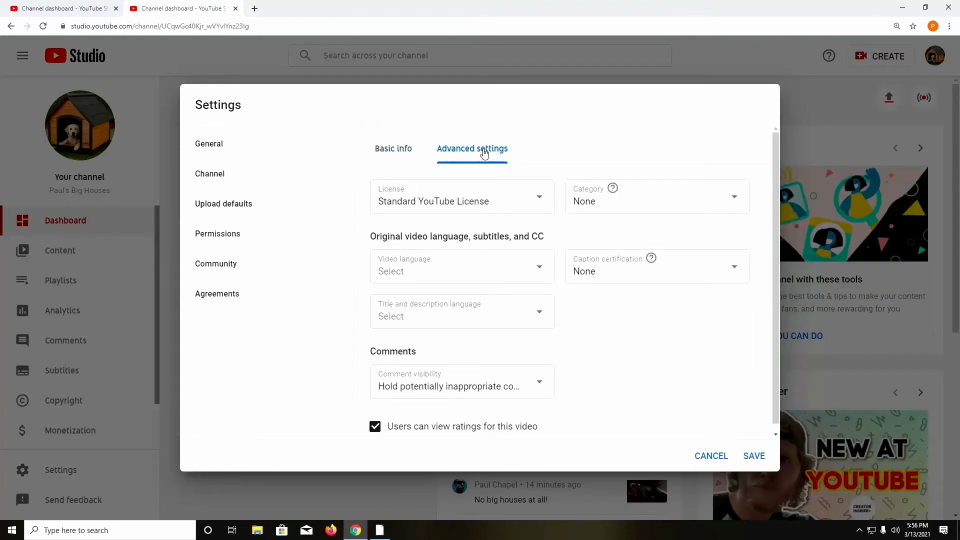
{"action": "left_click", "coordinate": [538, 201]}
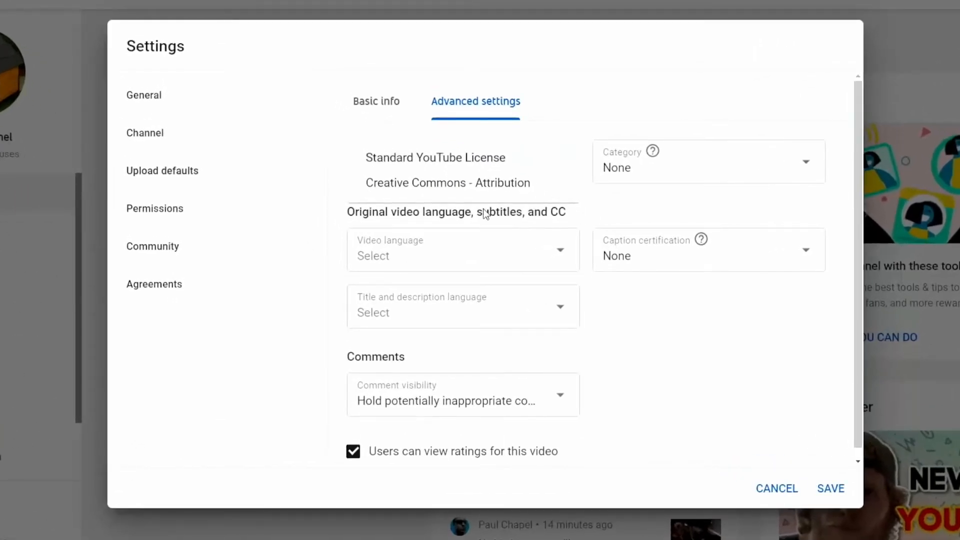
{"action": "left_click", "coordinate": [620, 212]}
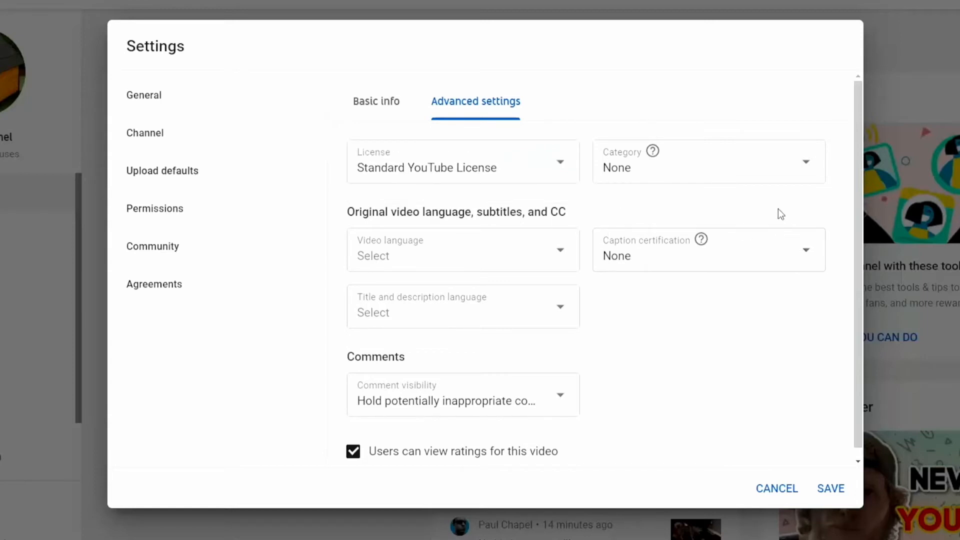
{"action": "left_click", "coordinate": [807, 164]}
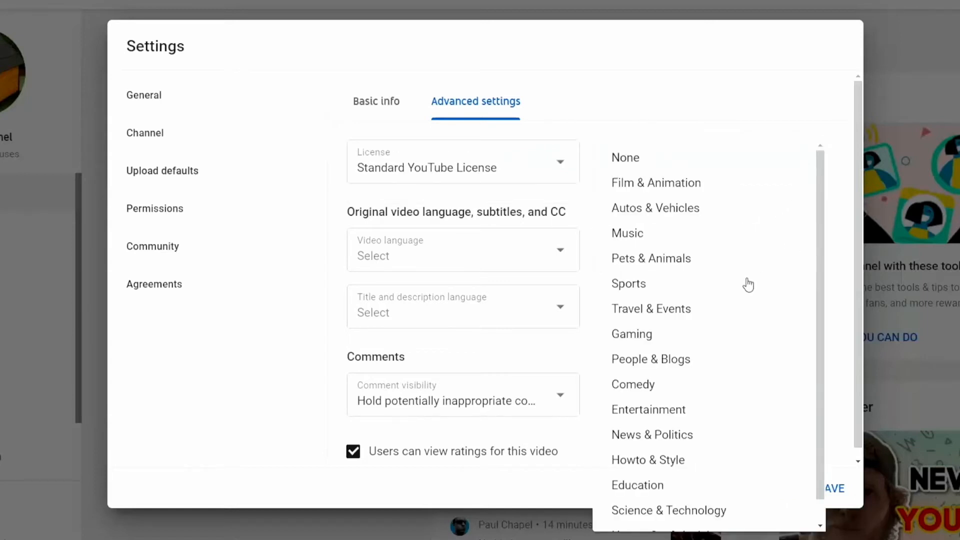
{"action": "left_click", "coordinate": [729, 264]}
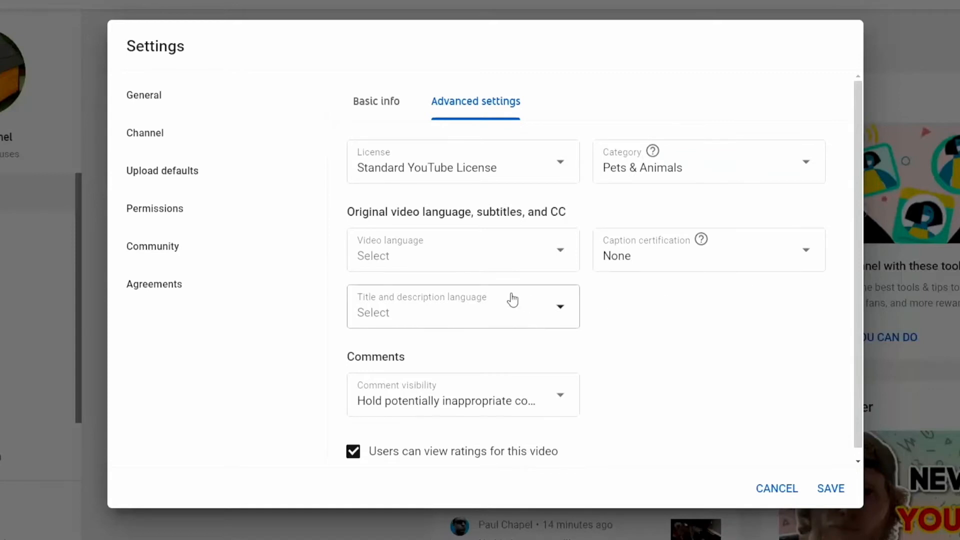
Step: Set both video language and title-and-description language to English (United States)
{"action": "left_click", "coordinate": [560, 253]}
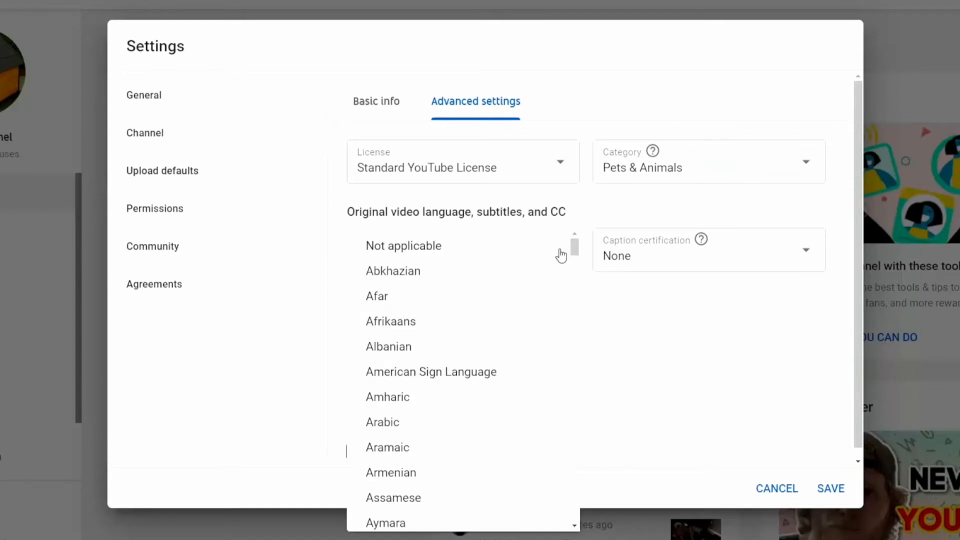
{"action": "scroll", "coordinate": [542, 345], "scroll_direction": "down", "scroll_amount": 20}
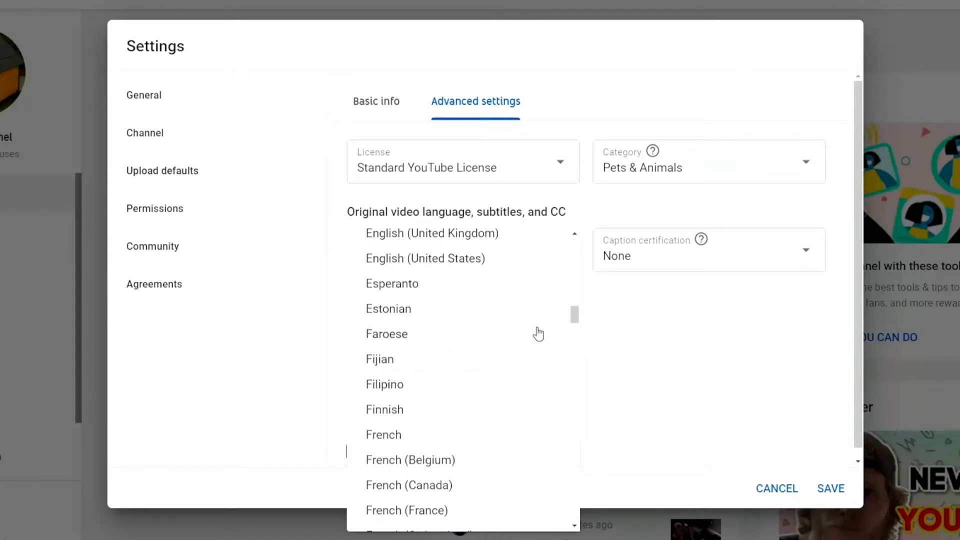
{"action": "scroll", "coordinate": [529, 325], "scroll_direction": "down", "scroll_amount": 3}
{"action": "scroll", "coordinate": [529, 326], "scroll_direction": "up", "scroll_amount": 4}
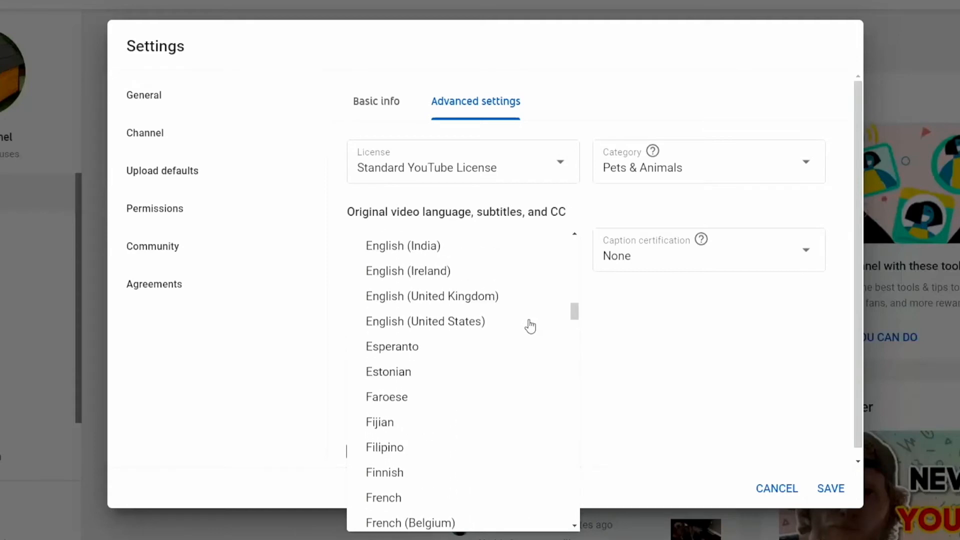
{"action": "left_click", "coordinate": [504, 330]}
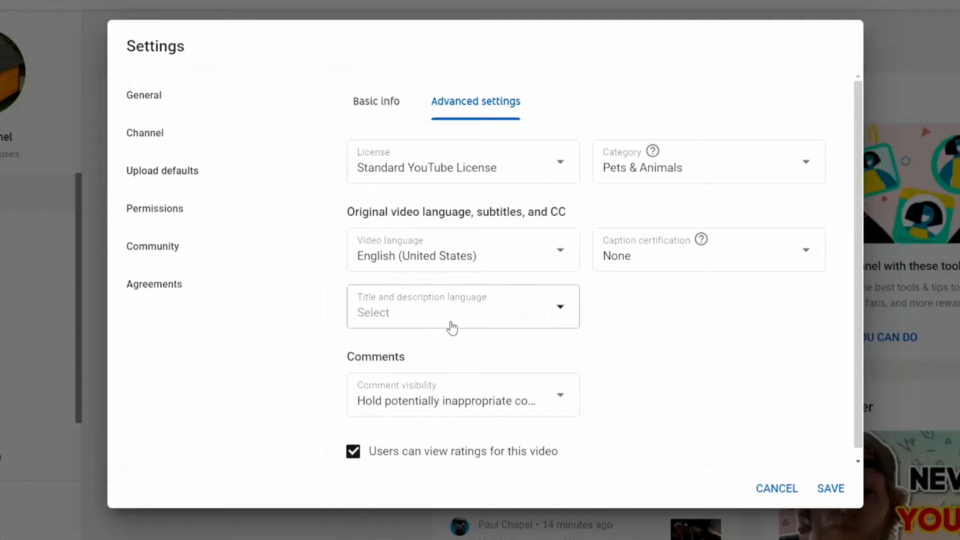
{"action": "left_click", "coordinate": [563, 311]}
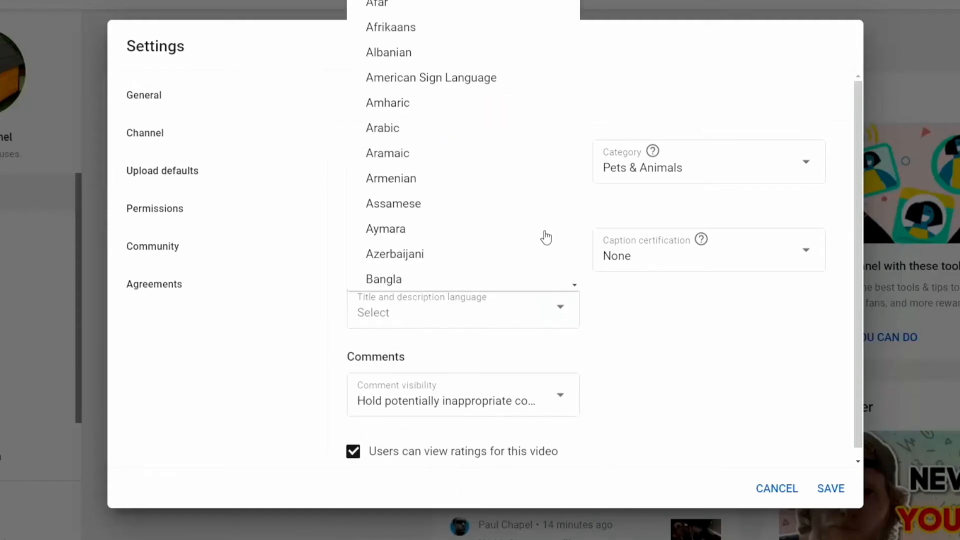
{"action": "scroll", "coordinate": [545, 232], "scroll_direction": "down", "scroll_amount": 5}
{"action": "scroll", "coordinate": [544, 231], "scroll_direction": "down", "scroll_amount": 11}
{"action": "scroll", "coordinate": [544, 232], "scroll_direction": "up", "scroll_amount": 3}
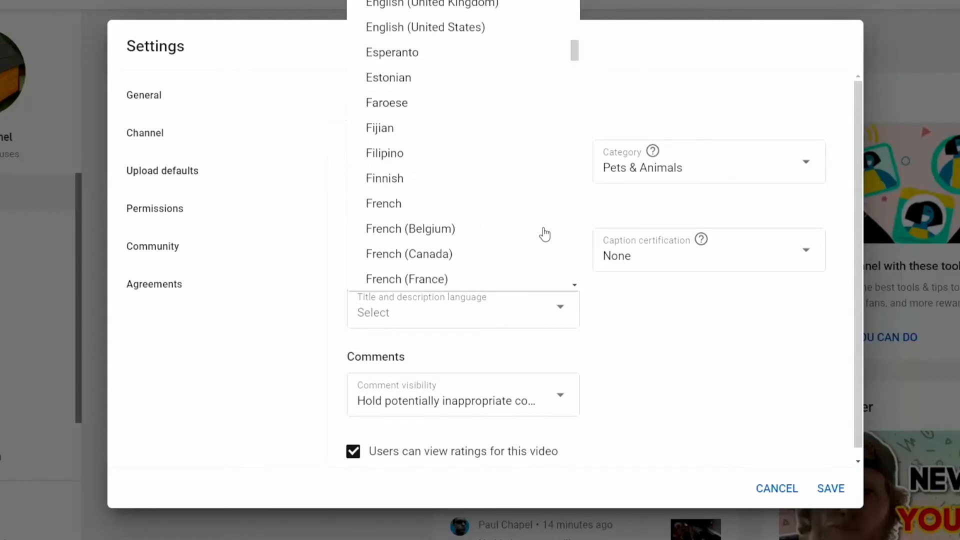
{"action": "scroll", "coordinate": [545, 231], "scroll_direction": "up", "scroll_amount": 3}
{"action": "left_click", "coordinate": [486, 153]}
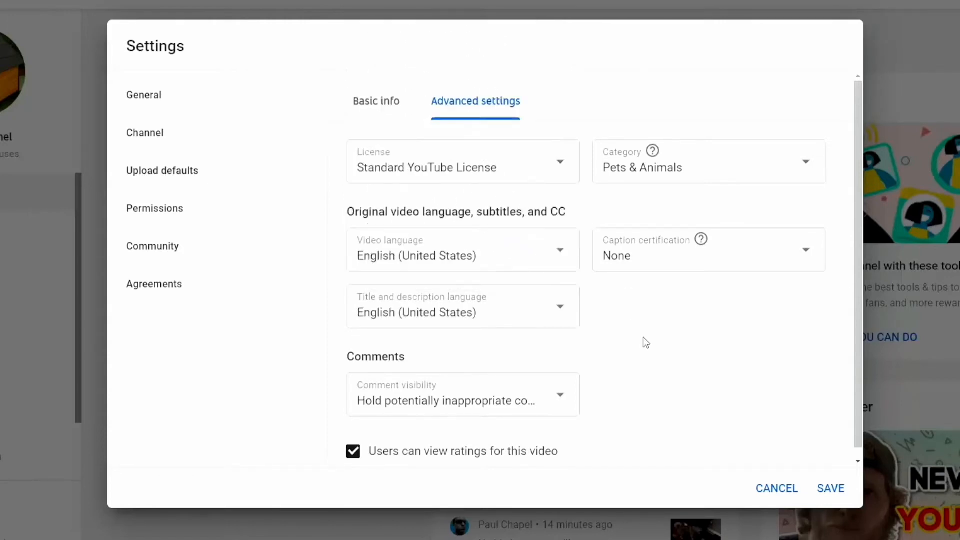
{"action": "left_click", "coordinate": [809, 256]}
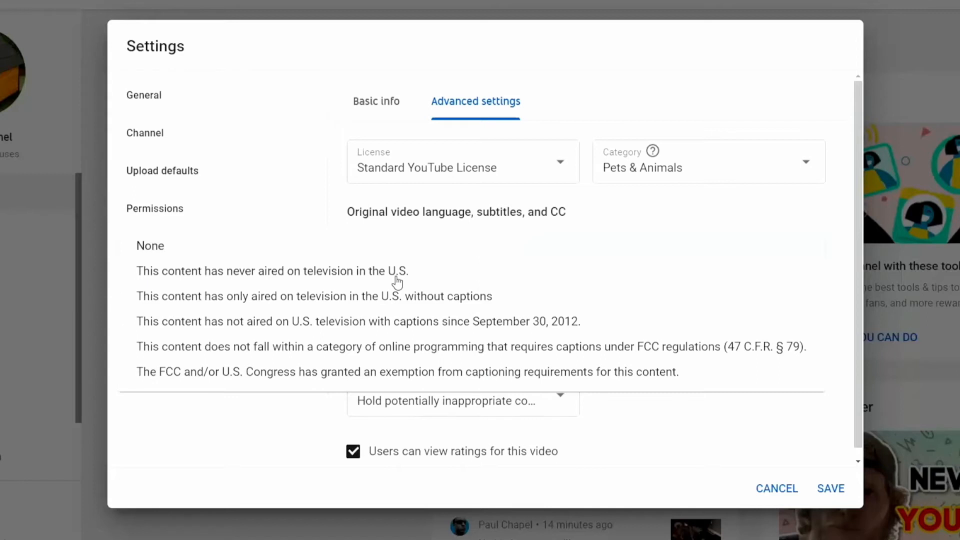
{"action": "left_click", "coordinate": [636, 405]}
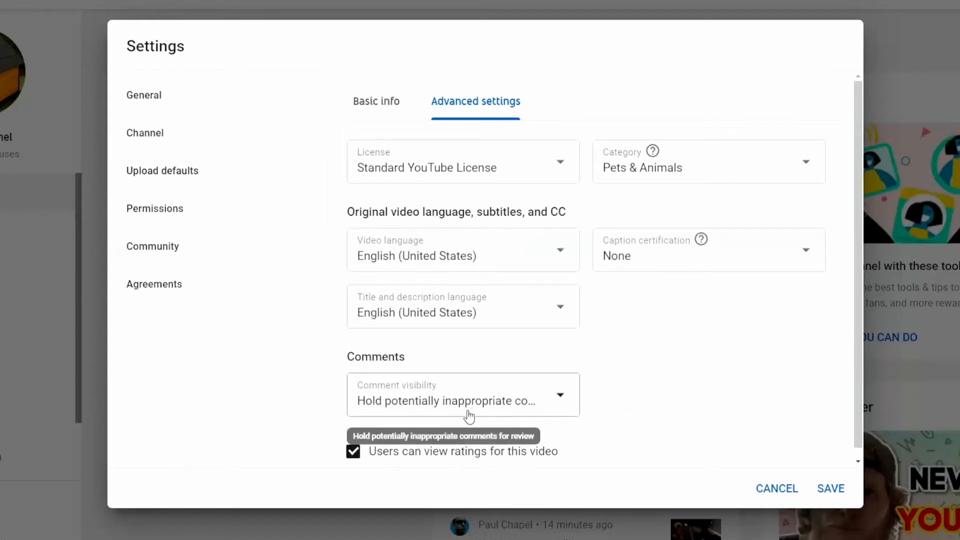
{"action": "left_click", "coordinate": [562, 399]}
{"action": "left_click", "coordinate": [562, 399]}
{"action": "left_click", "coordinate": [562, 398]}
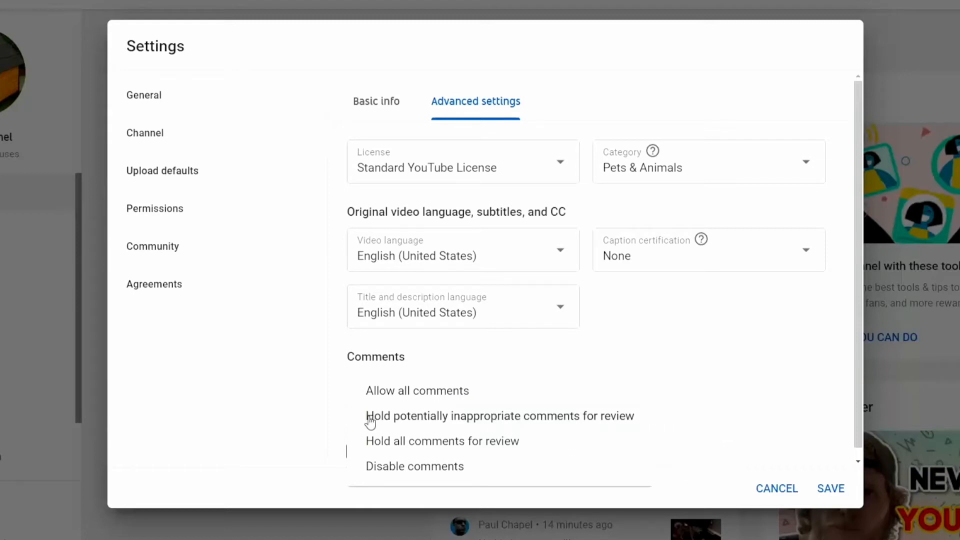
{"action": "left_click", "coordinate": [422, 418]}
{"action": "scroll", "coordinate": [703, 415], "scroll_direction": "down", "scroll_amount": 1}
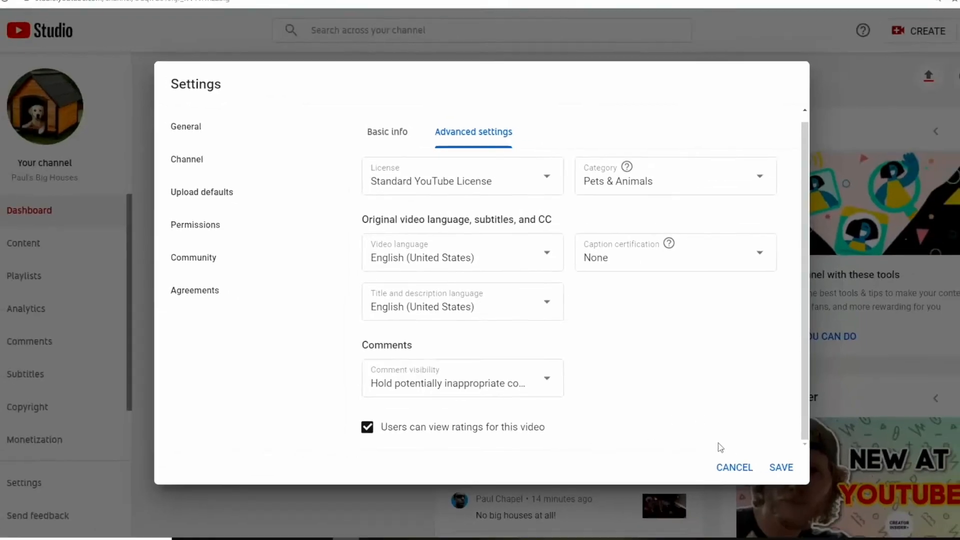
Step: Save the upload defaults and start uploading 5 Essential Tools Project.mp4
{"action": "left_click", "coordinate": [781, 467]}
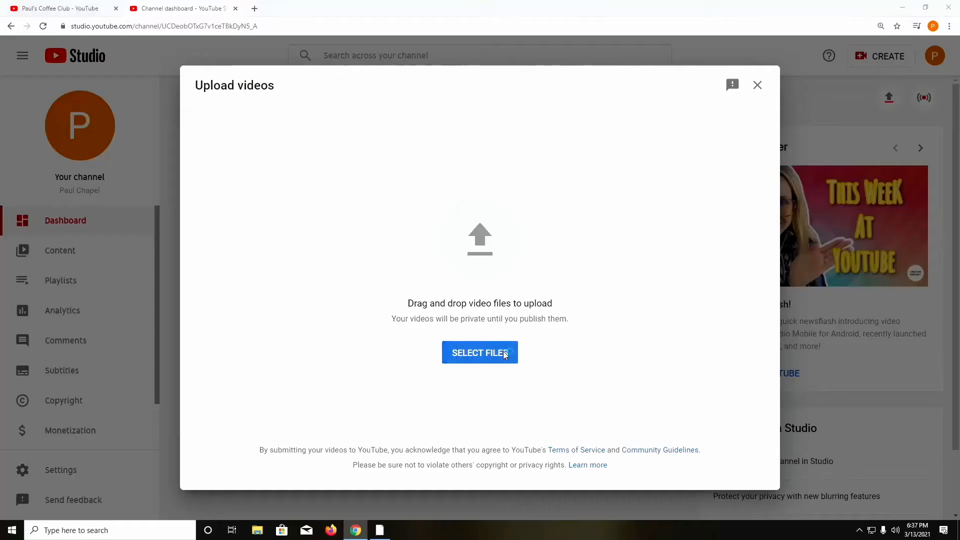
{"action": "left_click", "coordinate": [503, 350]}
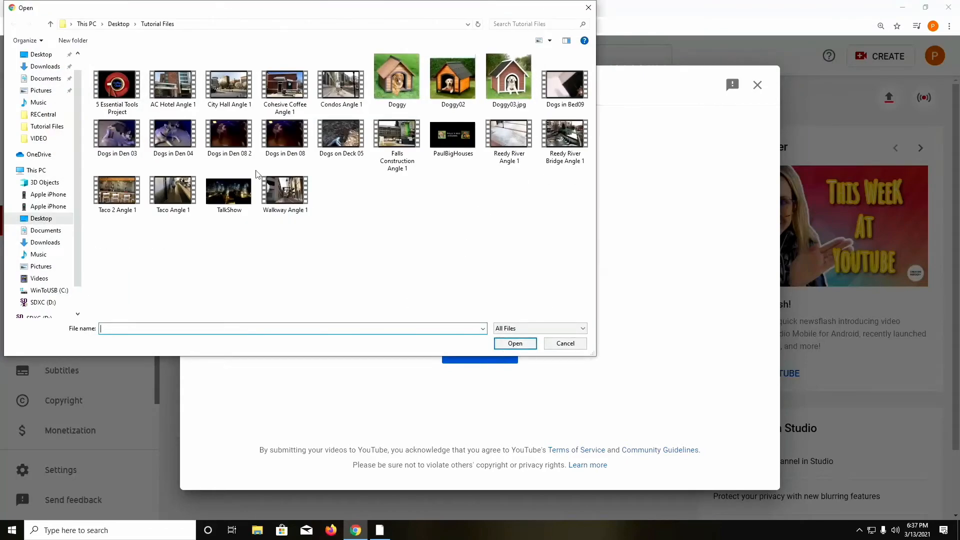
{"action": "left_click", "coordinate": [122, 93]}
{"action": "left_click", "coordinate": [515, 343]}
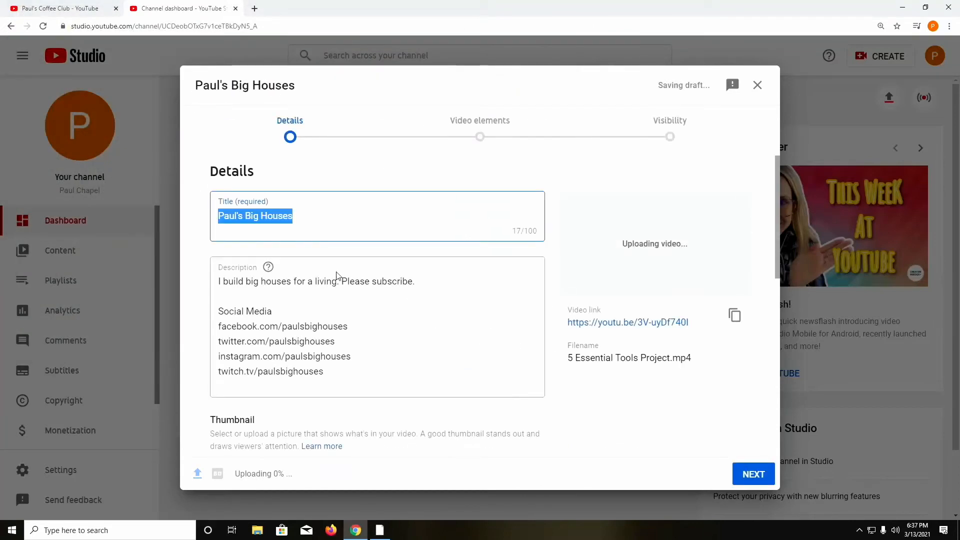
Step: Expand More Options and review the inherited tags, language, category and comment settings
{"action": "left_click", "coordinate": [306, 212]}
{"action": "scroll", "coordinate": [424, 260], "scroll_direction": "down", "scroll_amount": 6}
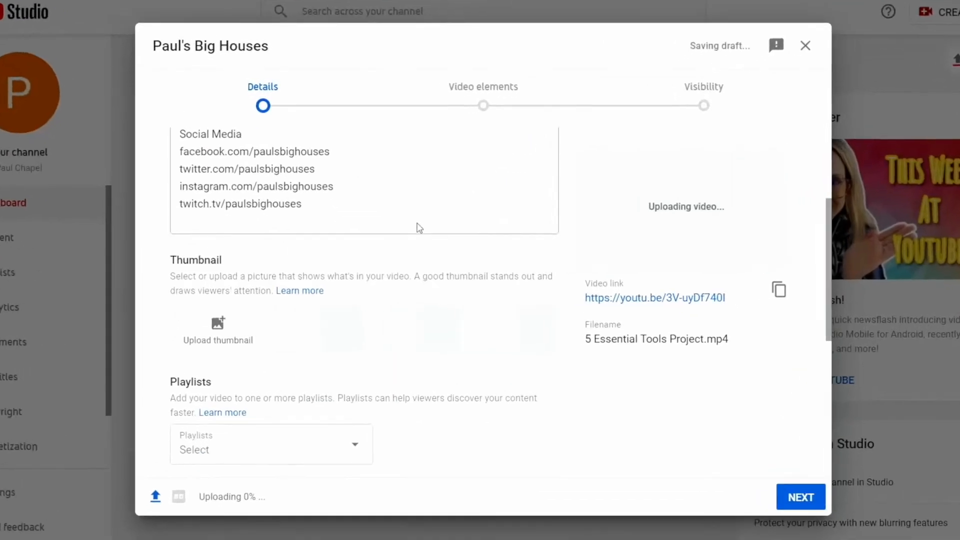
{"action": "scroll", "coordinate": [434, 242], "scroll_direction": "down", "scroll_amount": 4}
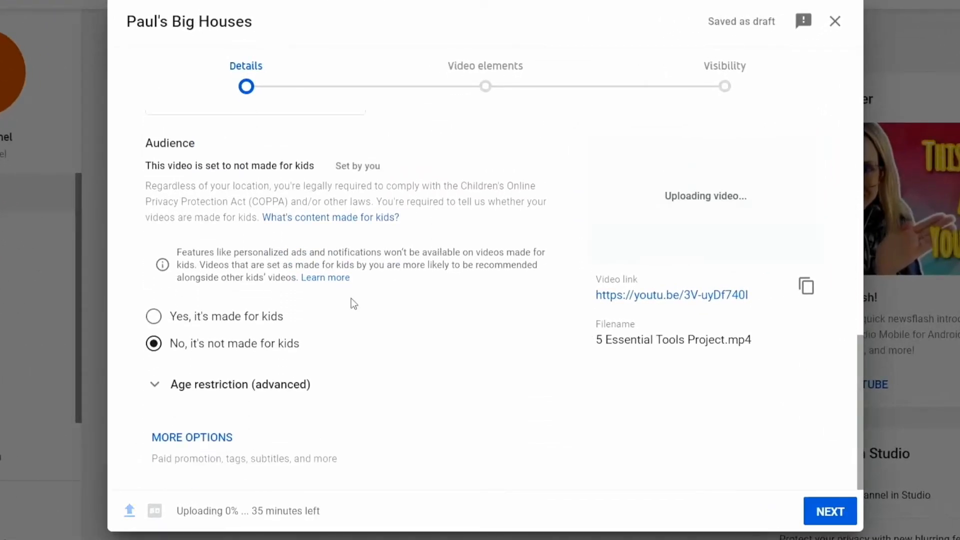
{"action": "left_click", "coordinate": [199, 440]}
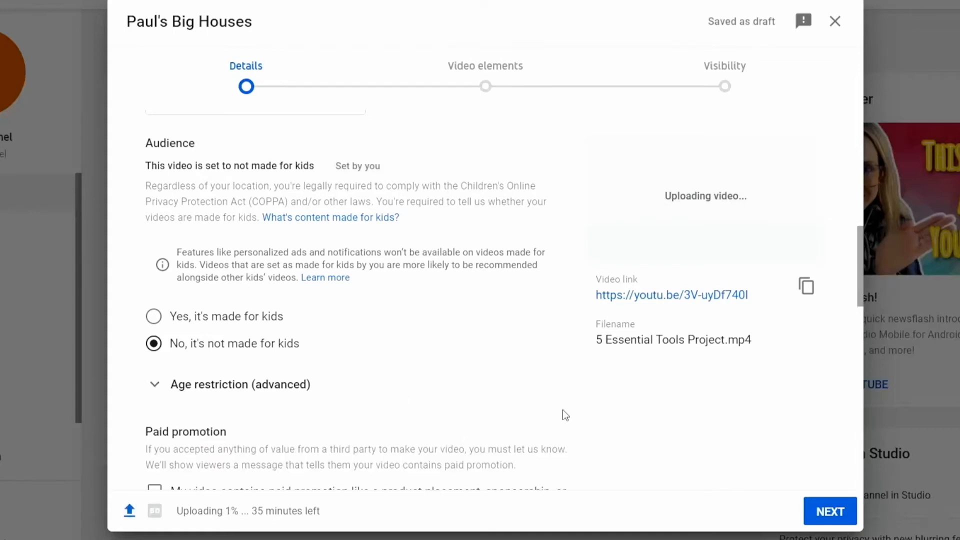
{"action": "scroll", "coordinate": [558, 395], "scroll_direction": "down", "scroll_amount": 5}
{"action": "scroll", "coordinate": [557, 380], "scroll_direction": "down", "scroll_amount": 4}
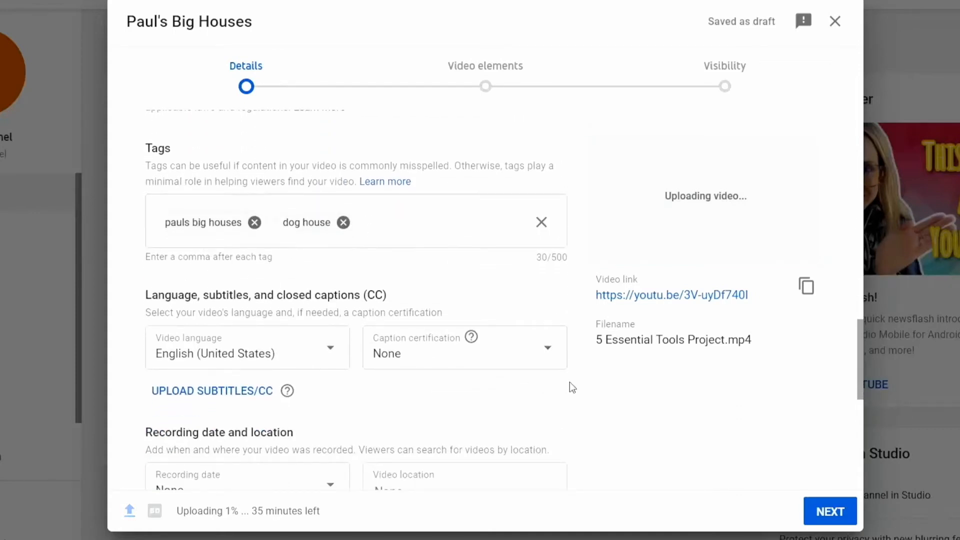
{"action": "scroll", "coordinate": [569, 382], "scroll_direction": "down", "scroll_amount": 2}
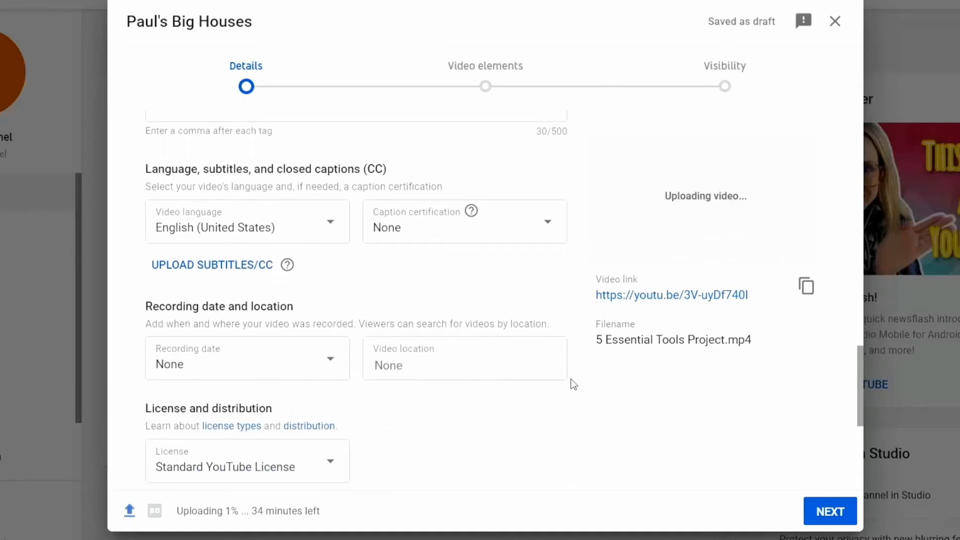
{"action": "scroll", "coordinate": [573, 385], "scroll_direction": "down", "scroll_amount": 5}
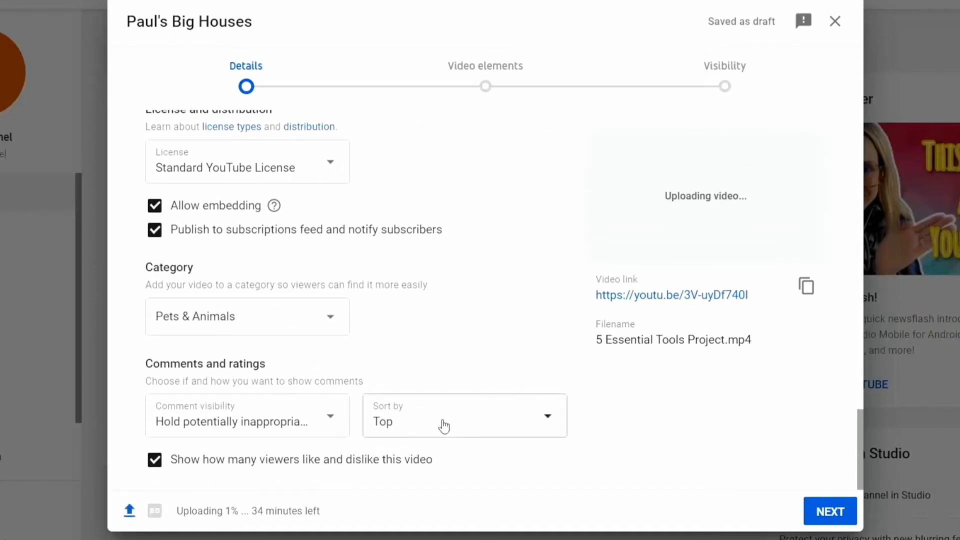
{"action": "scroll", "coordinate": [609, 416], "scroll_direction": "up", "scroll_amount": 5}
{"action": "scroll", "coordinate": [577, 413], "scroll_direction": "up", "scroll_amount": 10}
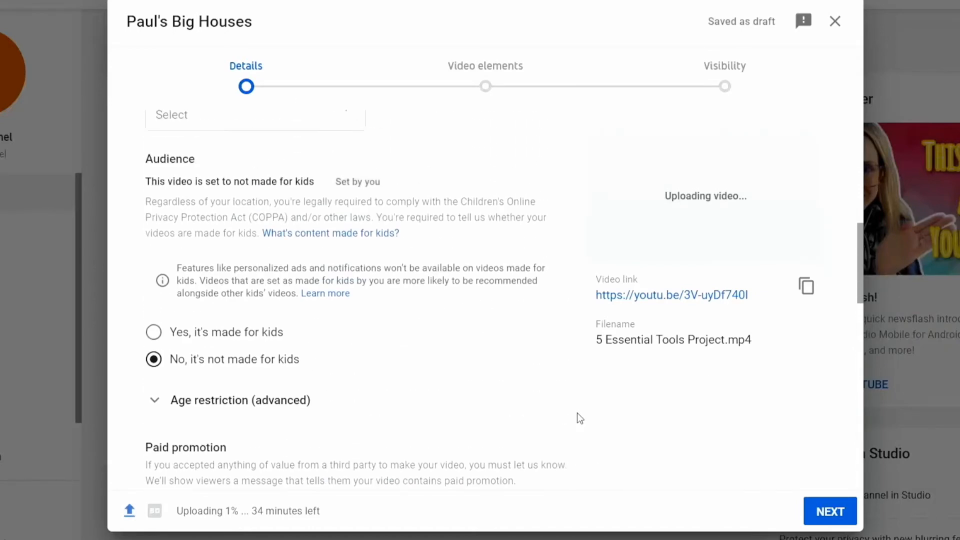
{"action": "scroll", "coordinate": [577, 405], "scroll_direction": "up", "scroll_amount": 1}
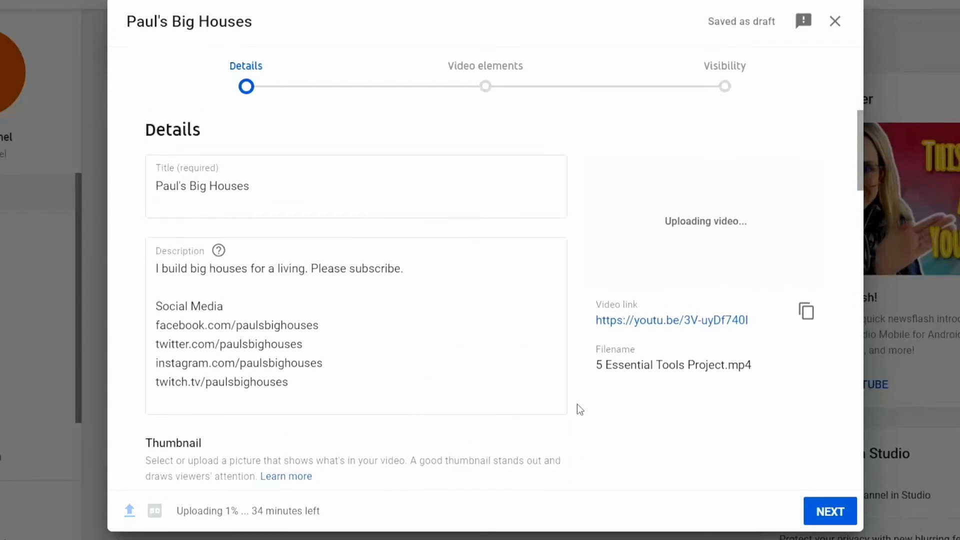
Step: Prefix the upload title with '5 Essential Tools for YouTube -'
{"action": "left_click", "coordinate": [156, 186]}
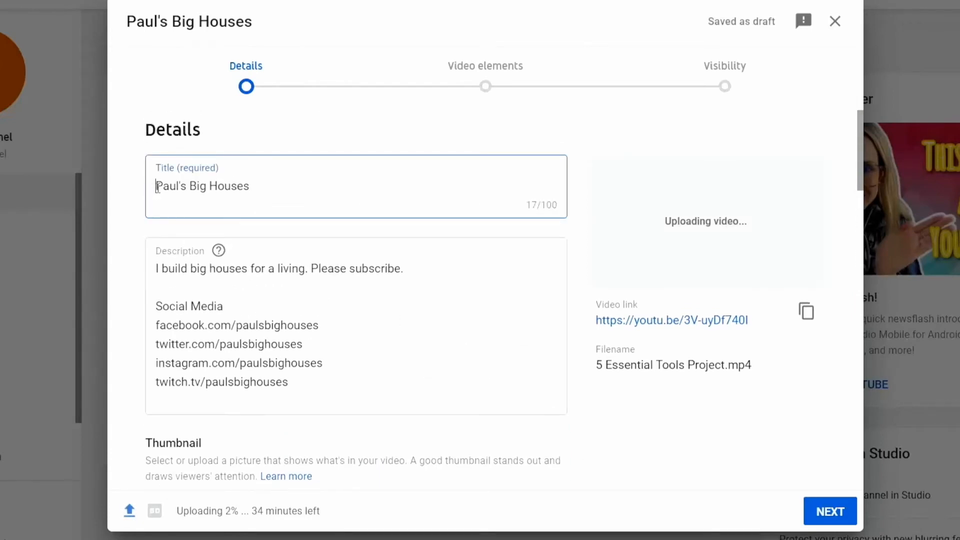
{"action": "type", "text": "%"}
{"action": "key", "text": "BackSpace"}
{"action": "key", "text": "BackSpace"}
{"action": "type", "text": "5 E"}
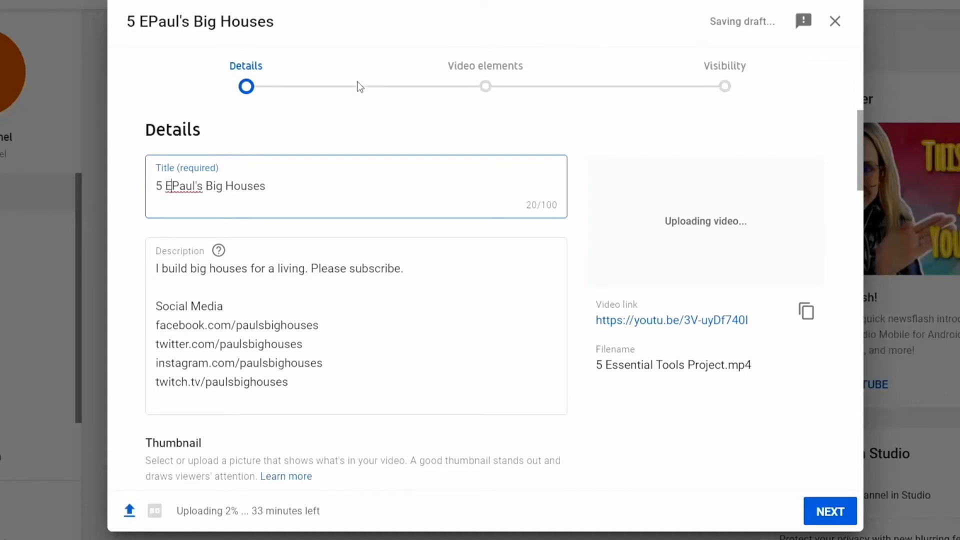
{"action": "type", "text": "ntial T"}
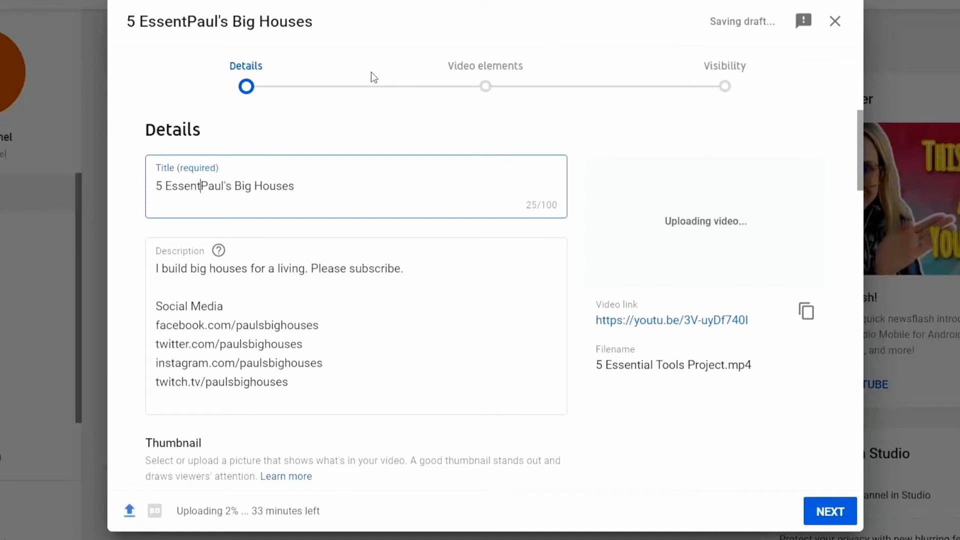
{"action": "type", "text": "ool"}
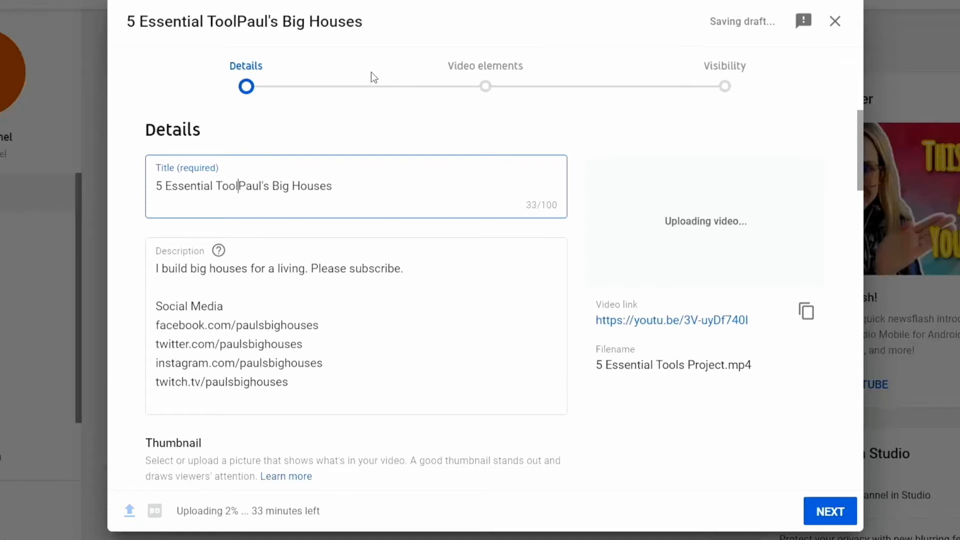
{"action": "type", "text": "d"}
{"action": "key", "text": "BackSpace"}
{"action": "type", "text": "s for "}
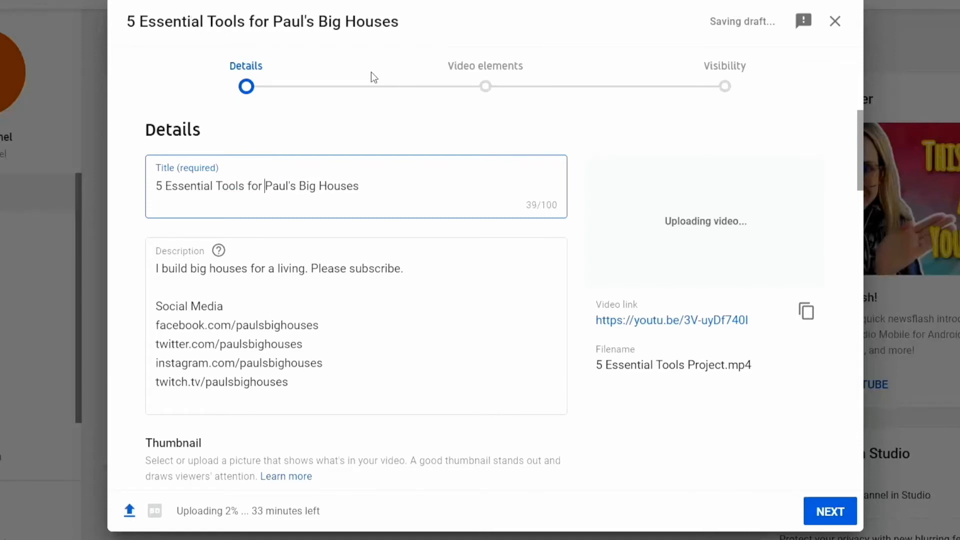
{"action": "type", "text": "YouTube"}
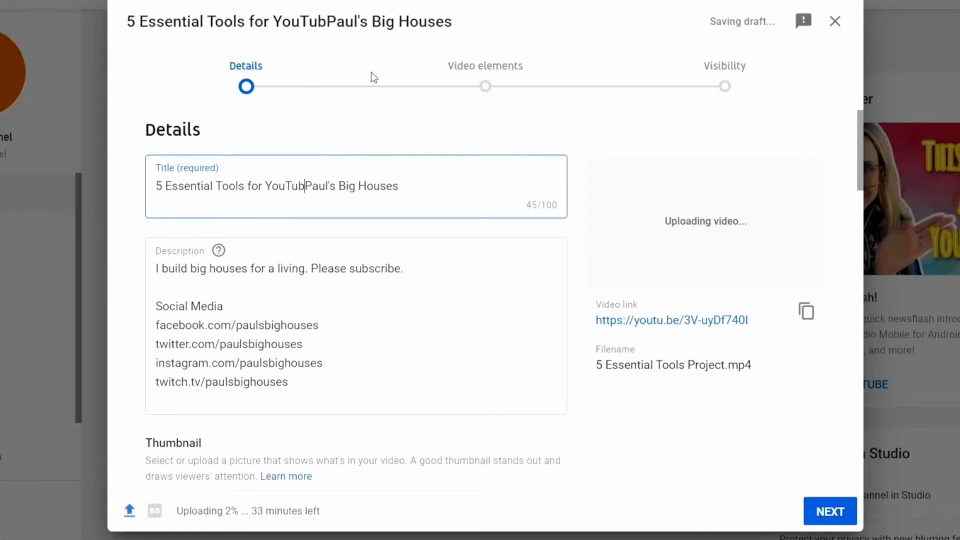
{"action": "type", "text": " -"}
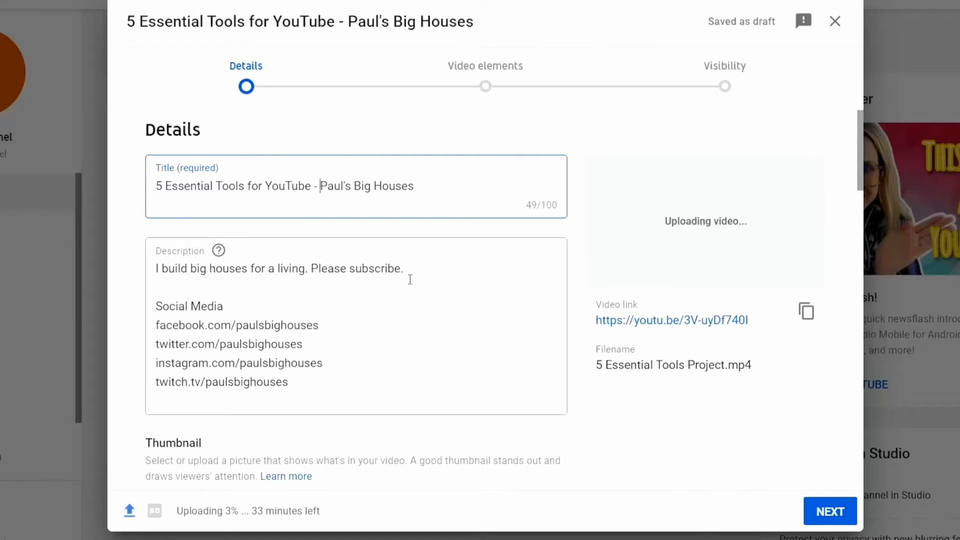
Step: Start the description with '5 Essential Tools for YouTube.'
{"action": "left_click", "coordinate": [153, 274]}
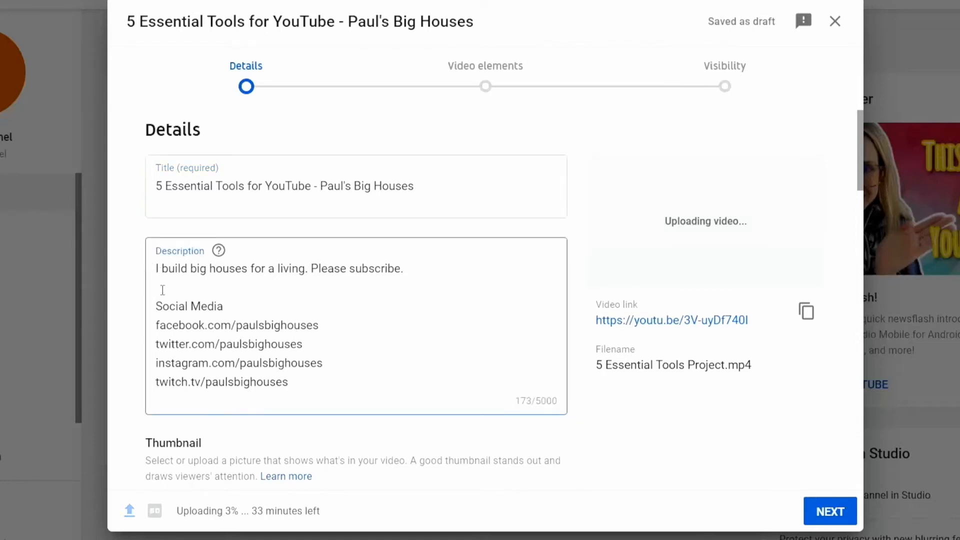
{"action": "type", "text": "5 Essent"}
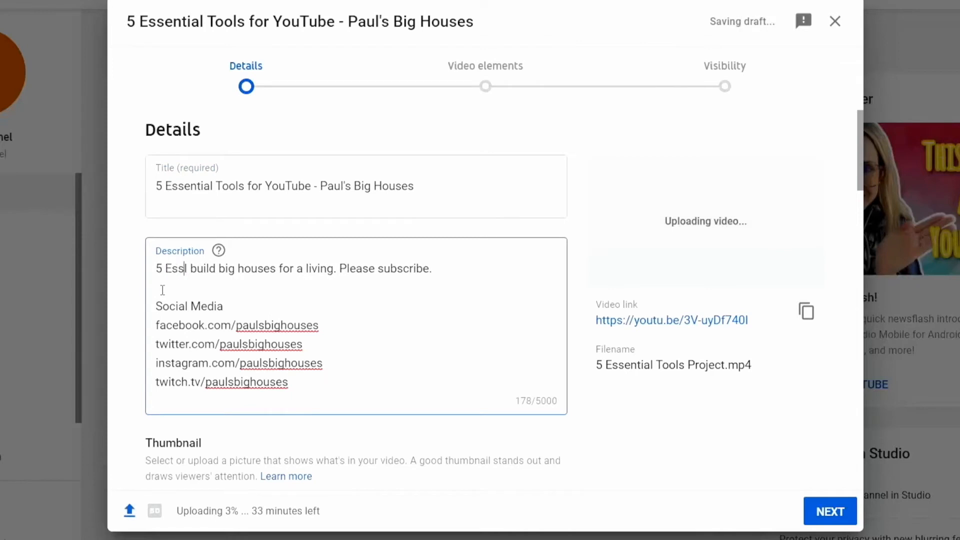
{"action": "type", "text": "ial Tools fo"}
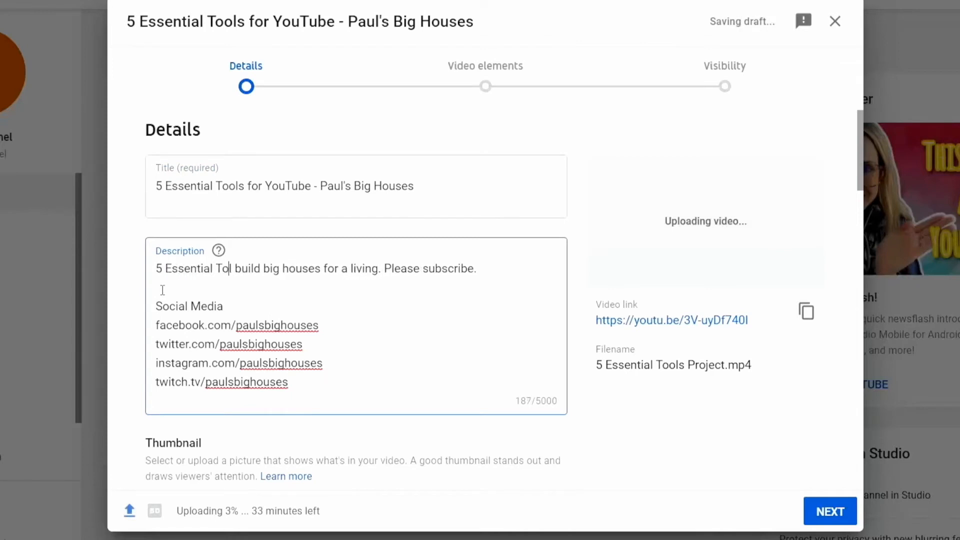
{"action": "type", "text": "r YouTubv"}
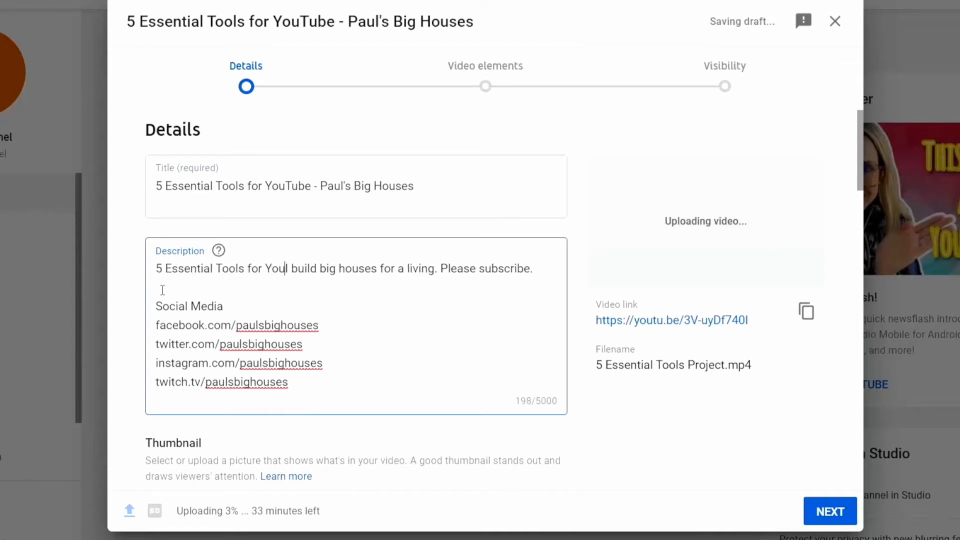
{"action": "key", "text": "BackSpace"}
{"action": "type", "text": "e. I"}
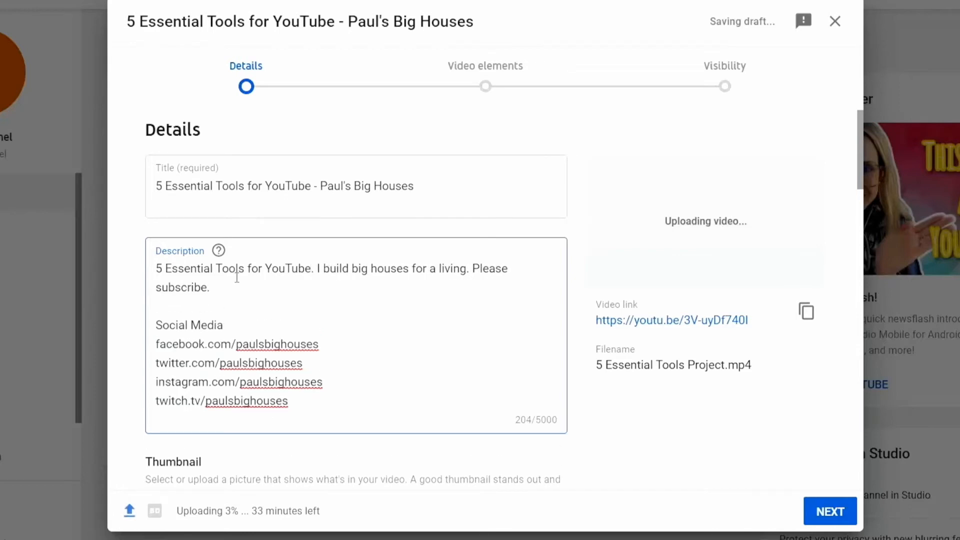
{"action": "scroll", "coordinate": [701, 424], "scroll_direction": "down", "scroll_amount": 2}
{"action": "scroll", "coordinate": [704, 425], "scroll_direction": "down", "scroll_amount": 20}
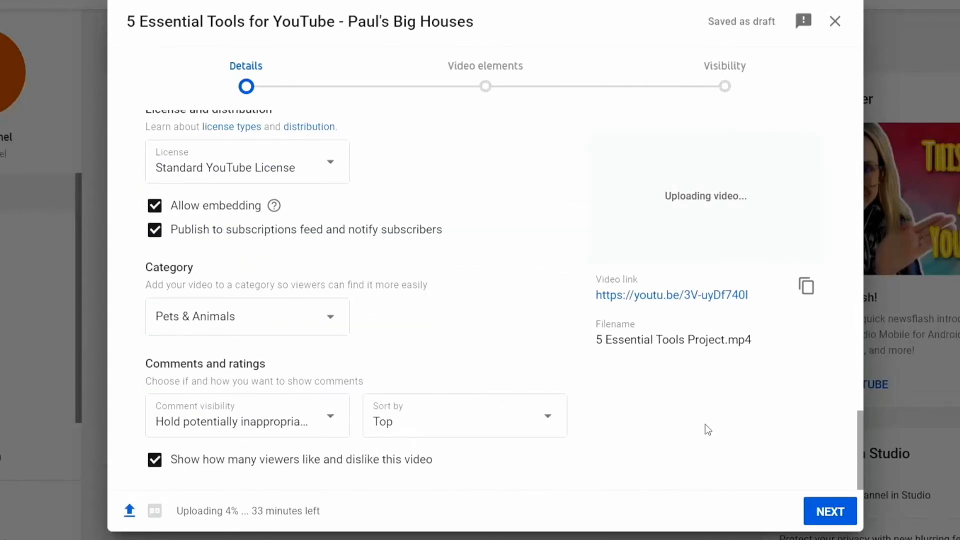
Step: Advance through the upload steps and save the video with Private visibility
{"action": "left_click", "coordinate": [840, 512]}
{"action": "left_click", "coordinate": [841, 512]}
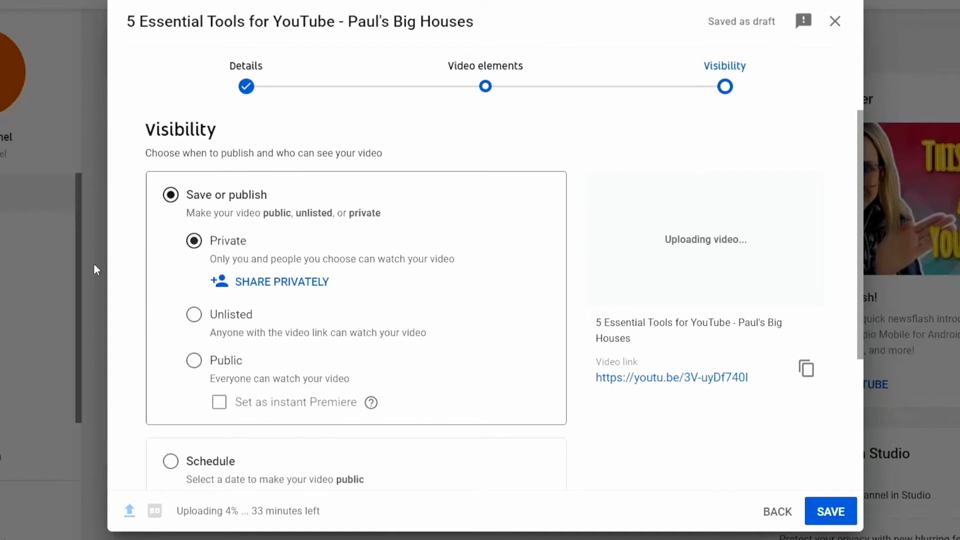
{"action": "left_click", "coordinate": [819, 510]}
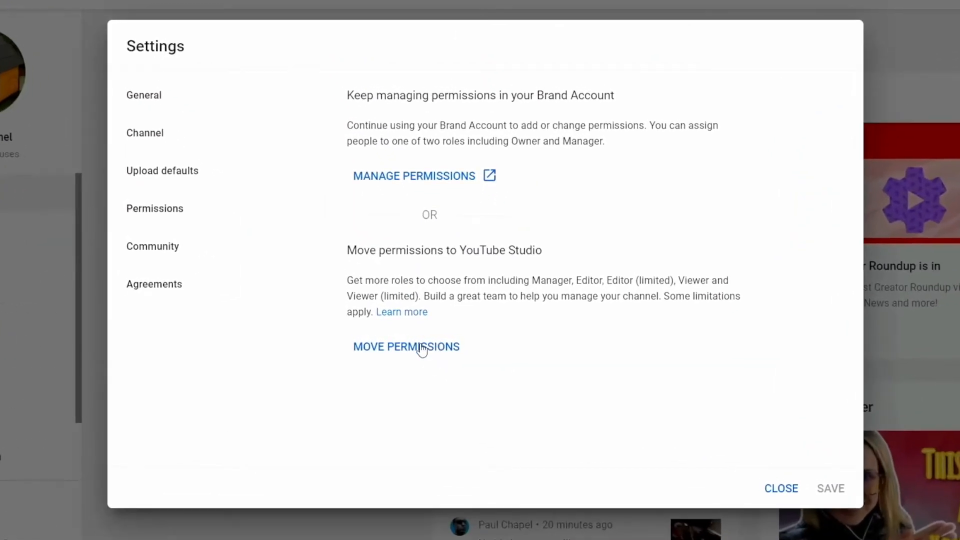
Step: Move the channel's permissions from the Brand Account into YouTube Studio
{"action": "left_click", "coordinate": [421, 347]}
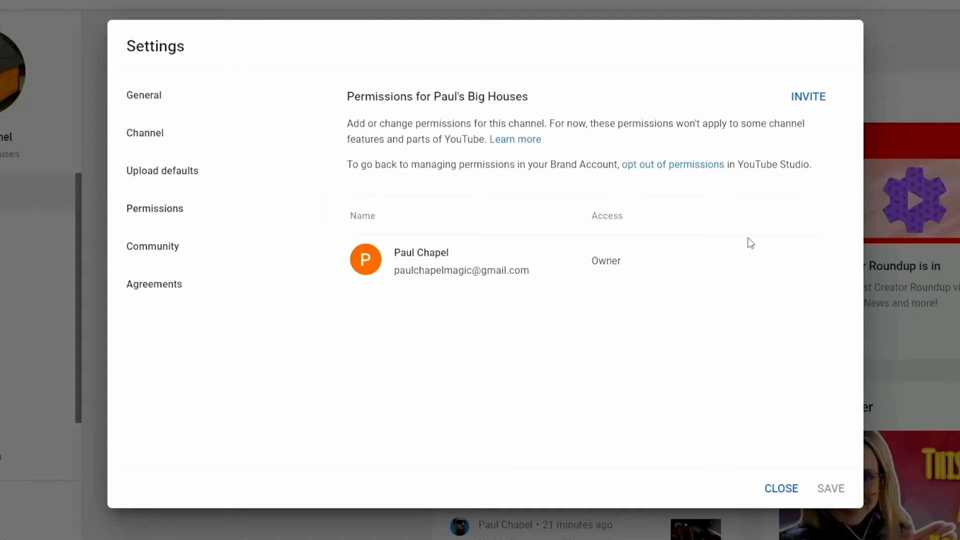
Step: Invite a new member to the channel by entering their e-mail address
{"action": "left_click", "coordinate": [805, 97]}
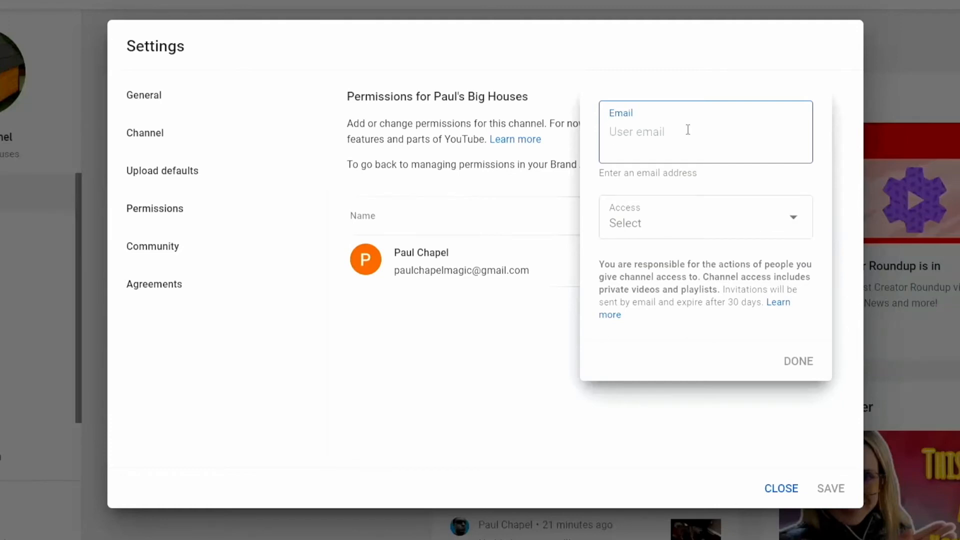
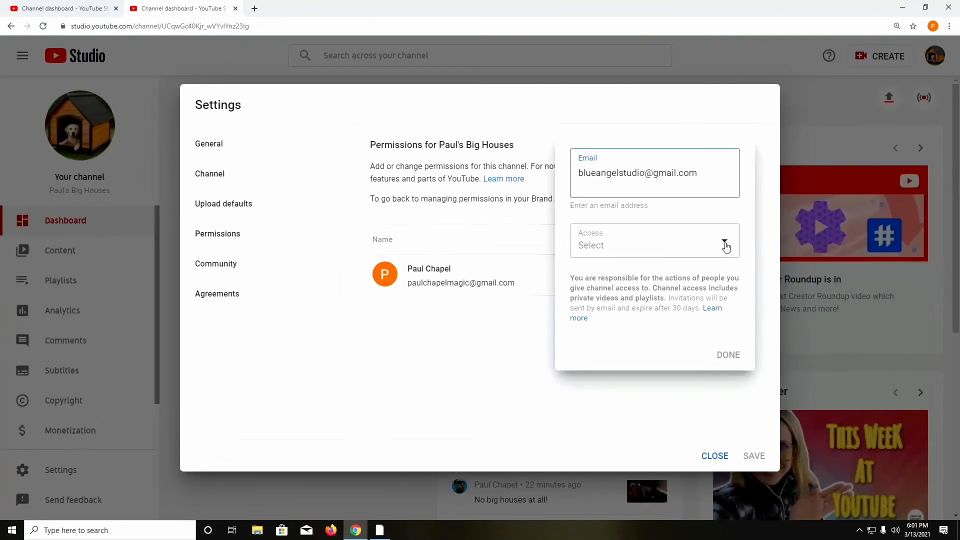
Step: Give the invitee Manager access, add them, then save and proceed to identity verification
{"action": "left_click", "coordinate": [783, 225]}
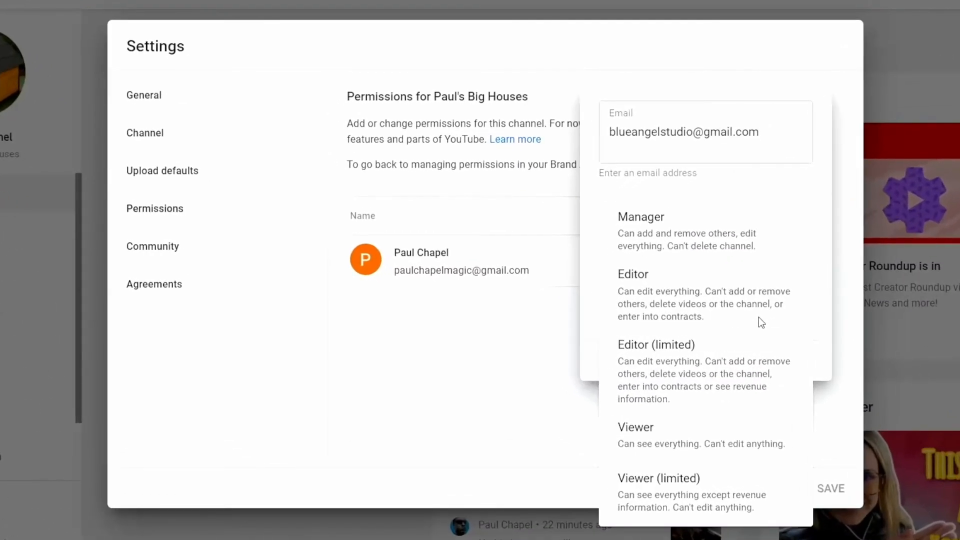
{"action": "left_click", "coordinate": [822, 309]}
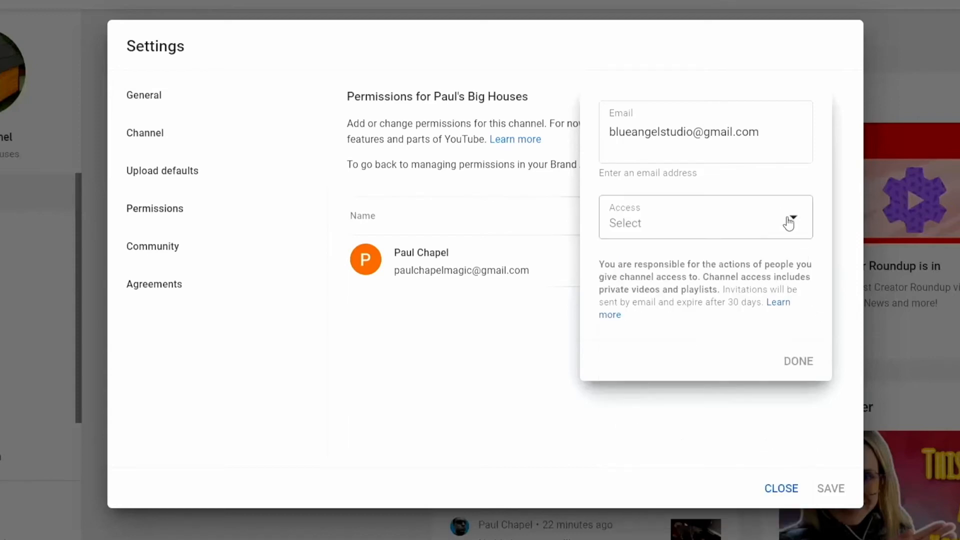
{"action": "left_click", "coordinate": [795, 232]}
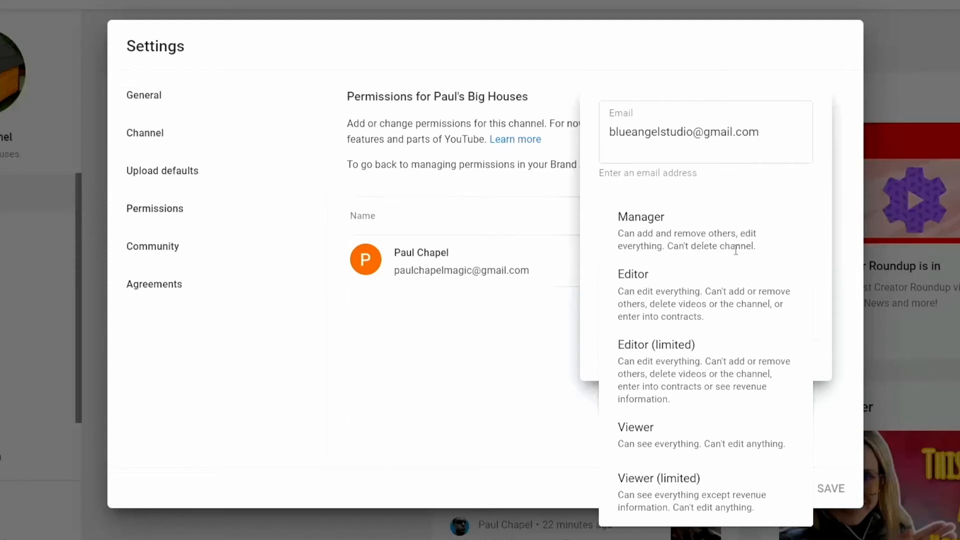
{"action": "left_click", "coordinate": [711, 234]}
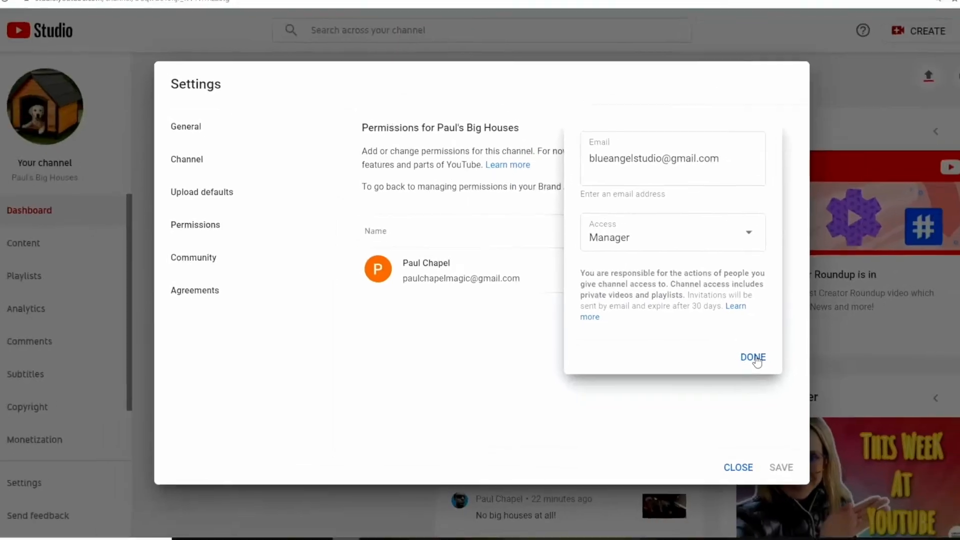
{"action": "left_click", "coordinate": [796, 363]}
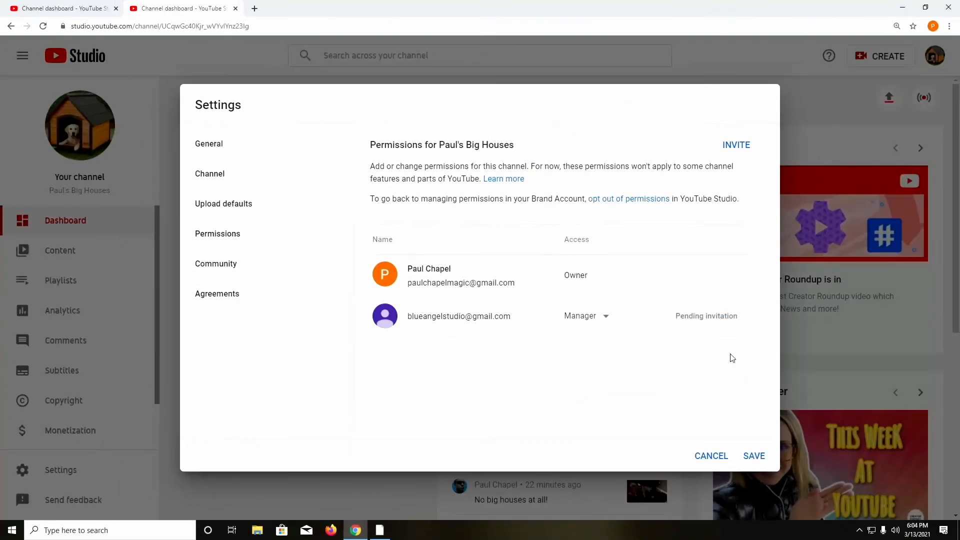
{"action": "left_click", "coordinate": [753, 457]}
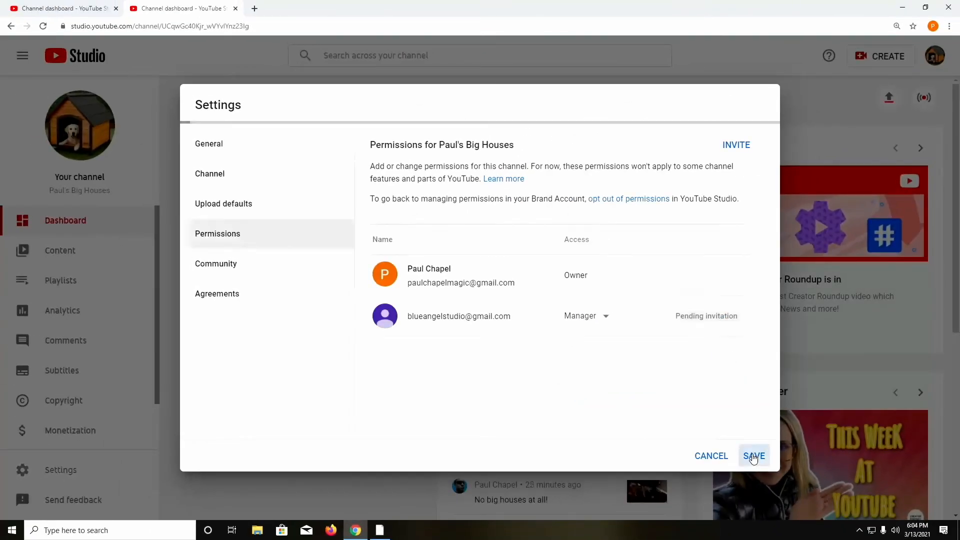
{"action": "left_click", "coordinate": [630, 319]}
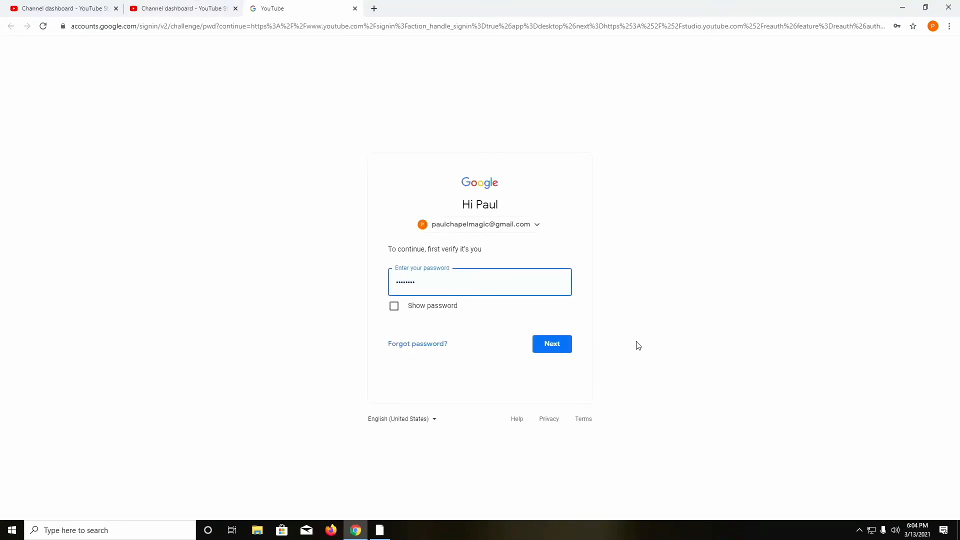
Step: Submit the account password to pass the Google identity check
{"action": "left_click", "coordinate": [545, 339]}
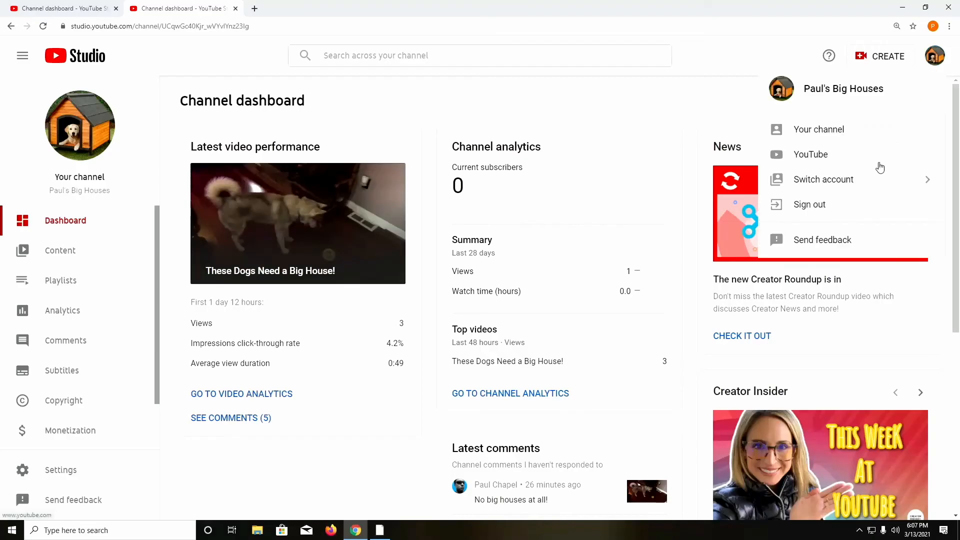
Step: Sign out of the owner account and sign in to YouTube as Paul's Coffee Club
{"action": "left_click", "coordinate": [896, 182]}
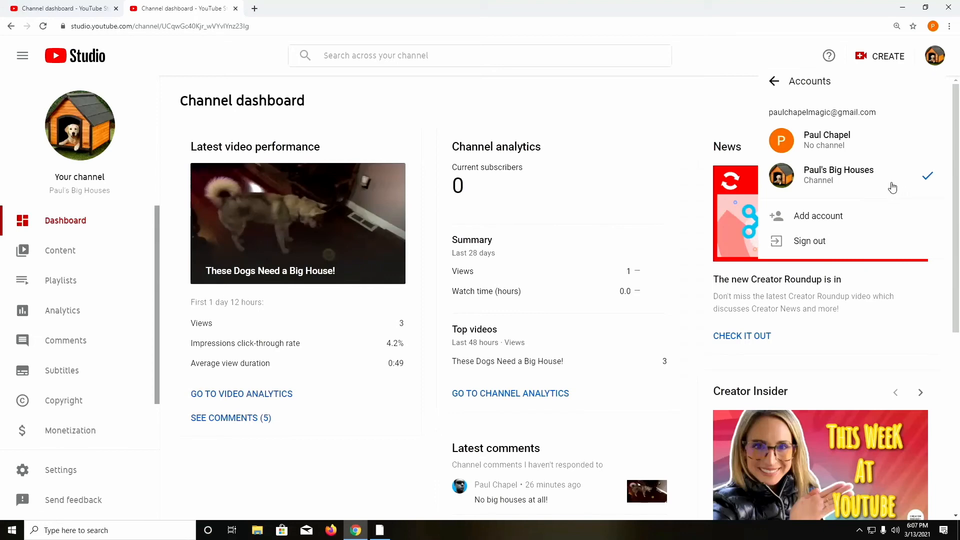
{"action": "left_click", "coordinate": [833, 241]}
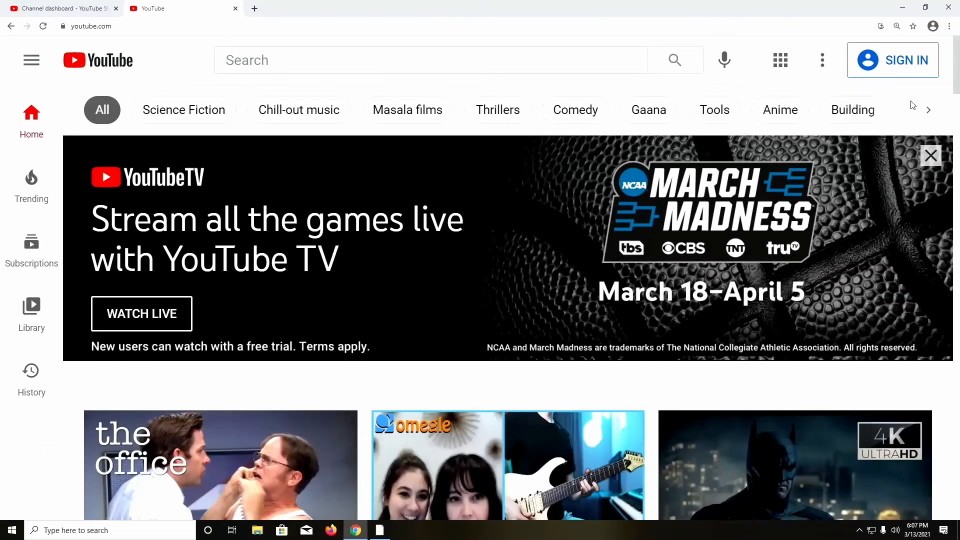
{"action": "left_click", "coordinate": [895, 64]}
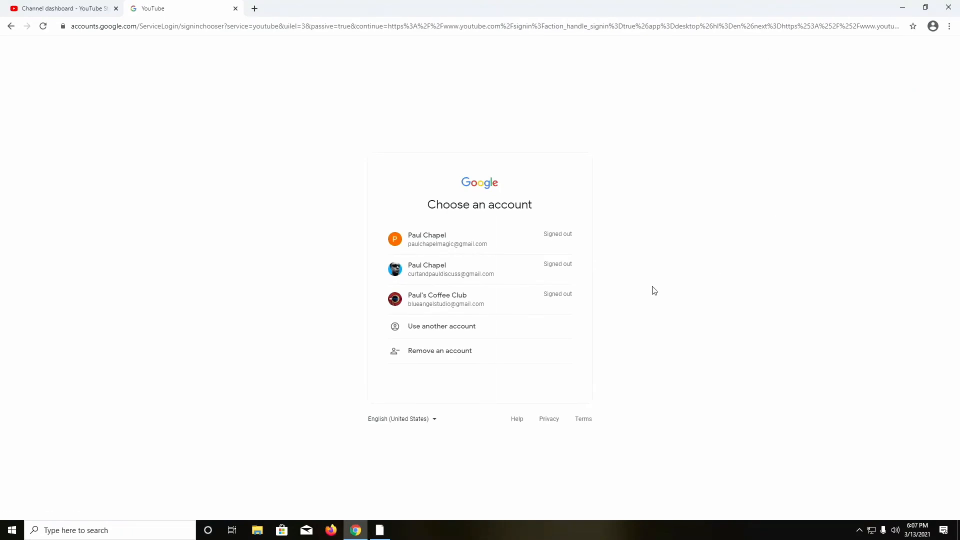
{"action": "left_click", "coordinate": [456, 303]}
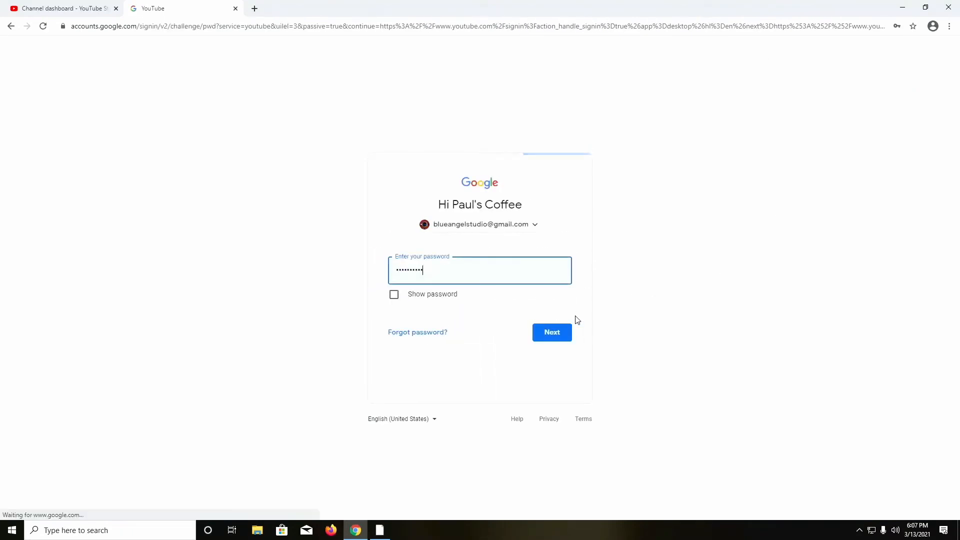
{"action": "left_click", "coordinate": [548, 334]}
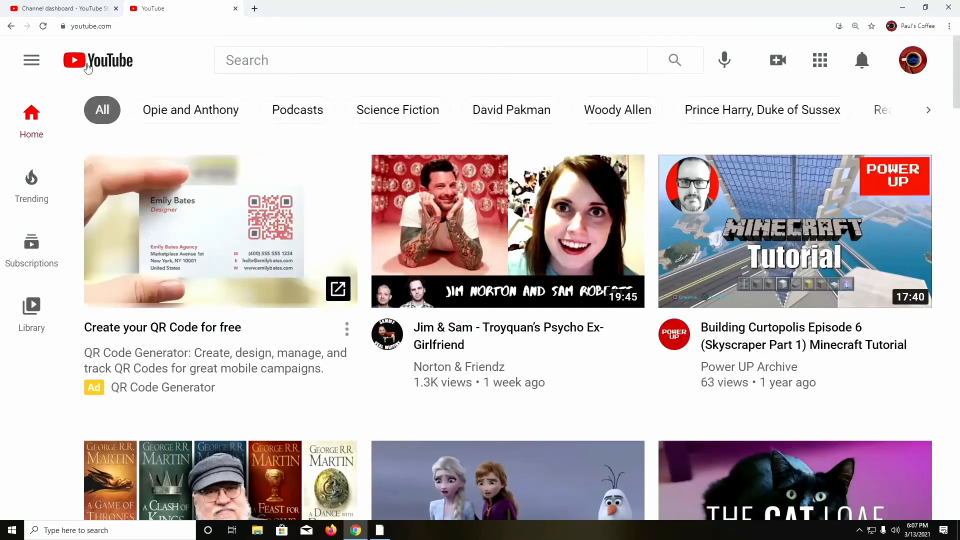
Step: Open YouTube Studio for the Paul's Coffee Club channel from the account menu
{"action": "left_click", "coordinate": [926, 61]}
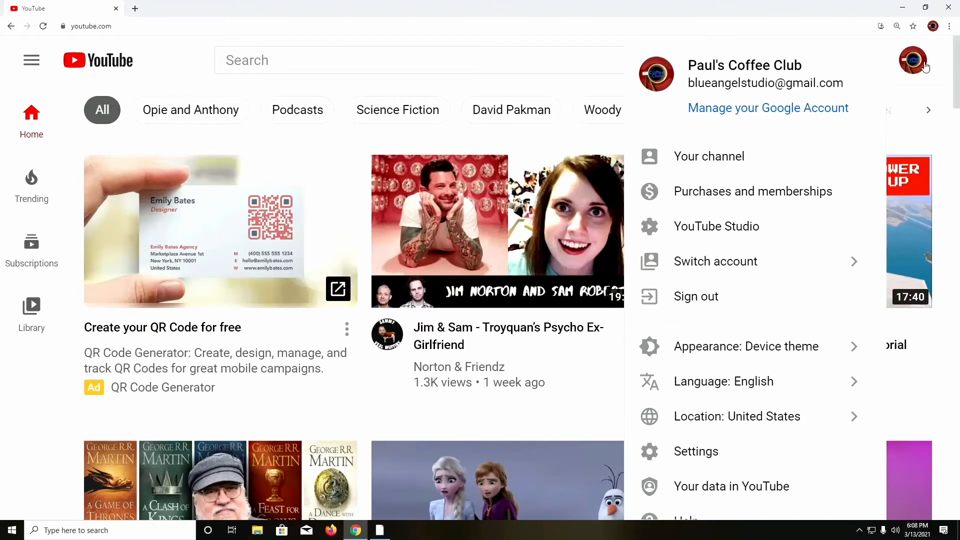
{"action": "left_click", "coordinate": [843, 267]}
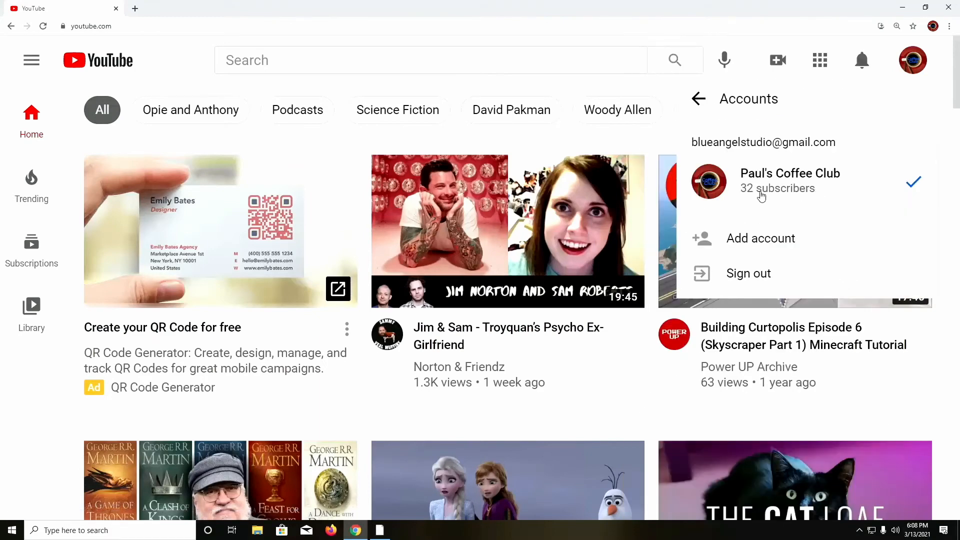
{"action": "left_click", "coordinate": [918, 65]}
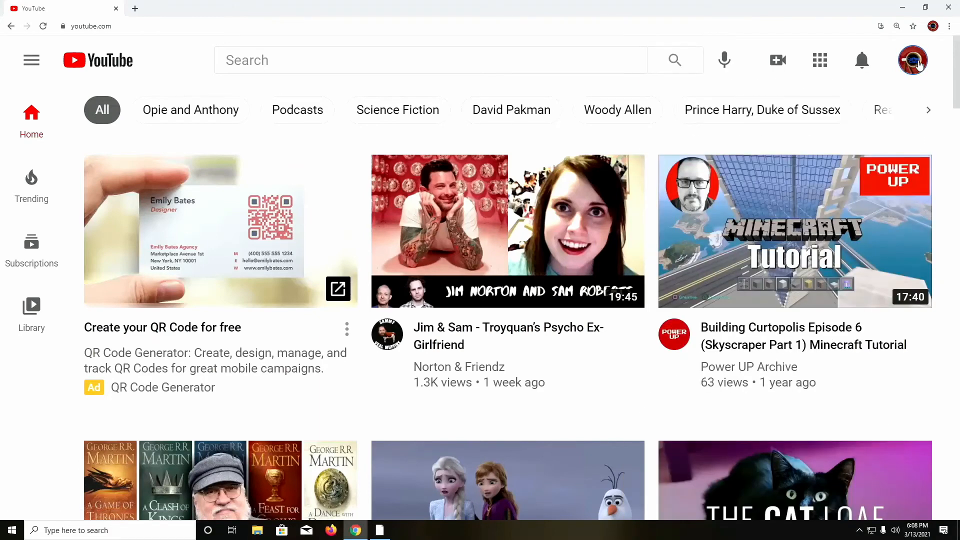
{"action": "left_click", "coordinate": [919, 65]}
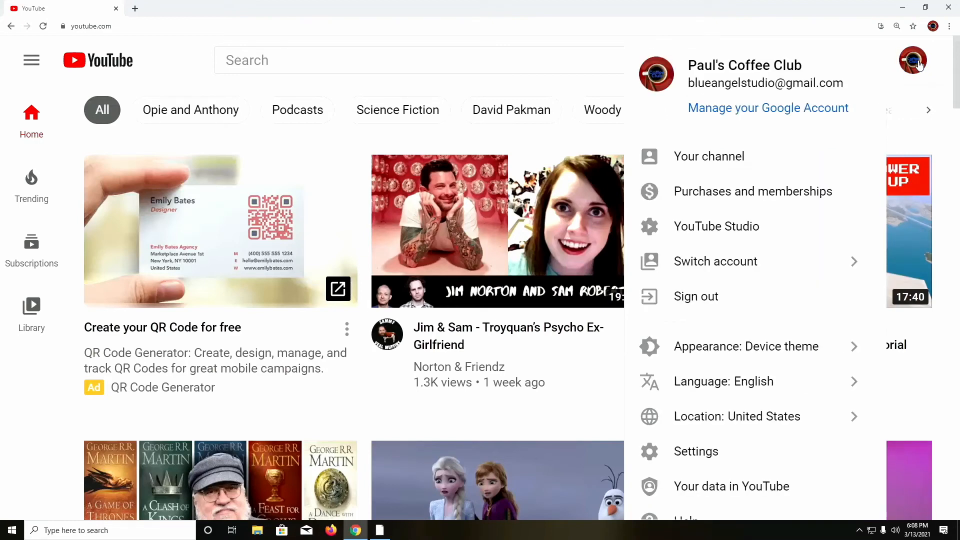
{"action": "left_click", "coordinate": [759, 231]}
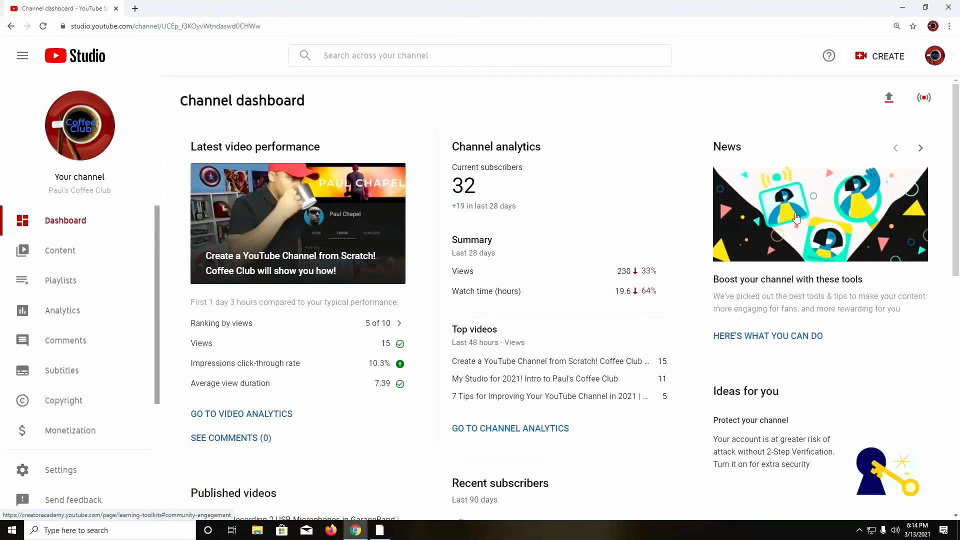
Step: Switch from the Coffee Club login to managing the Paul's Big Houses channel
{"action": "left_click", "coordinate": [935, 58]}
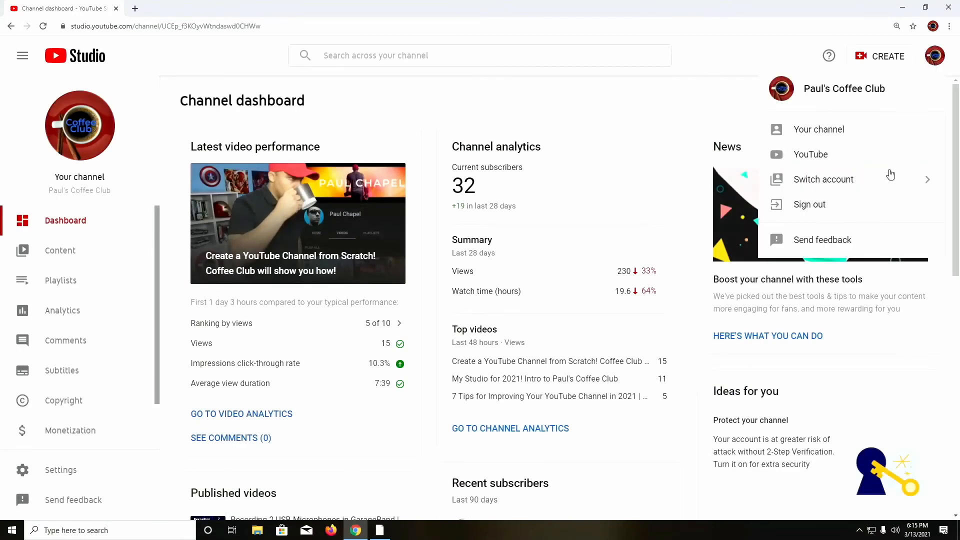
{"action": "left_click", "coordinate": [888, 184]}
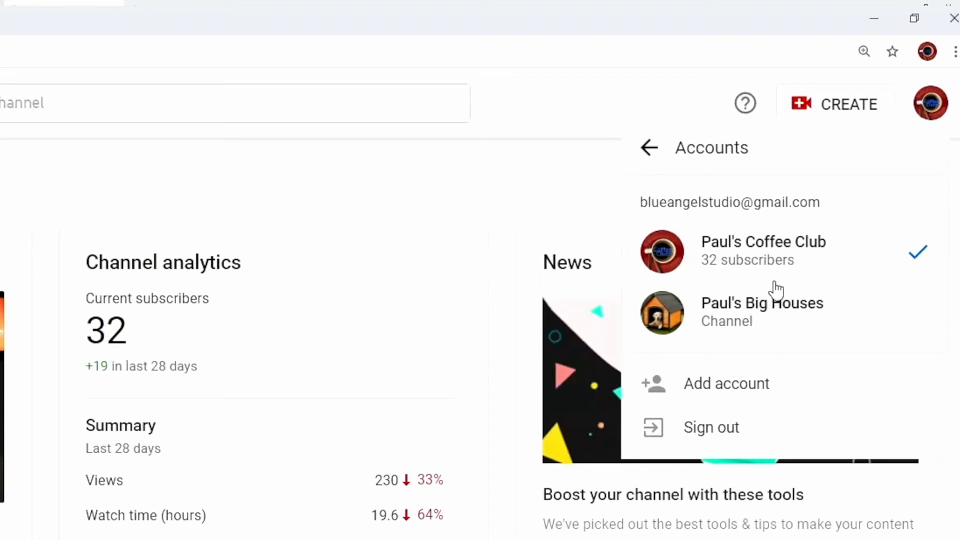
{"action": "left_click", "coordinate": [939, 116]}
{"action": "left_click", "coordinate": [938, 117]}
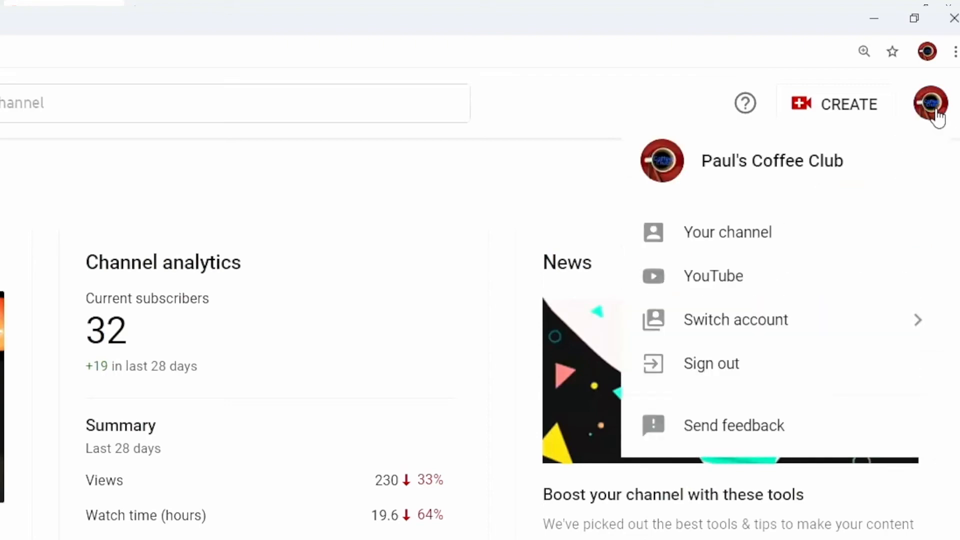
{"action": "left_click", "coordinate": [822, 325]}
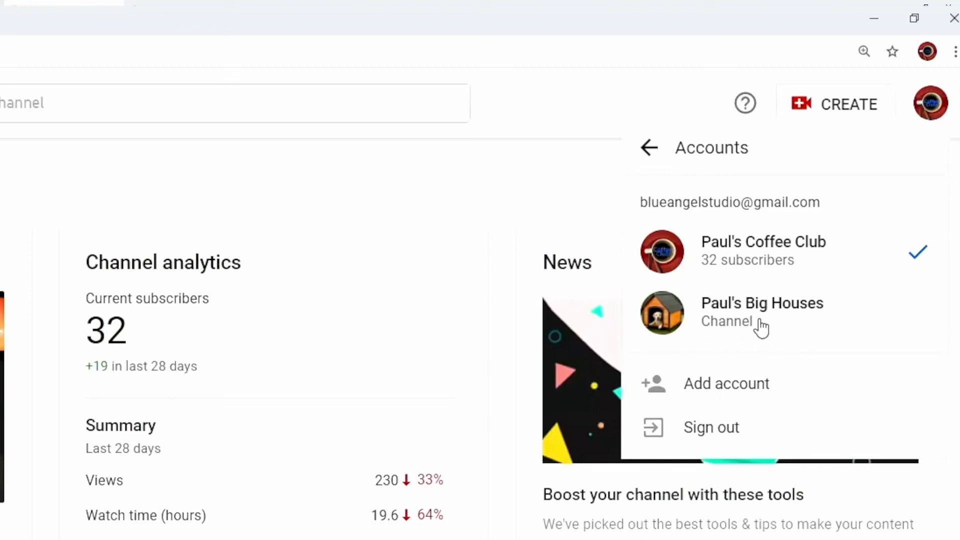
{"action": "left_click", "coordinate": [781, 319]}
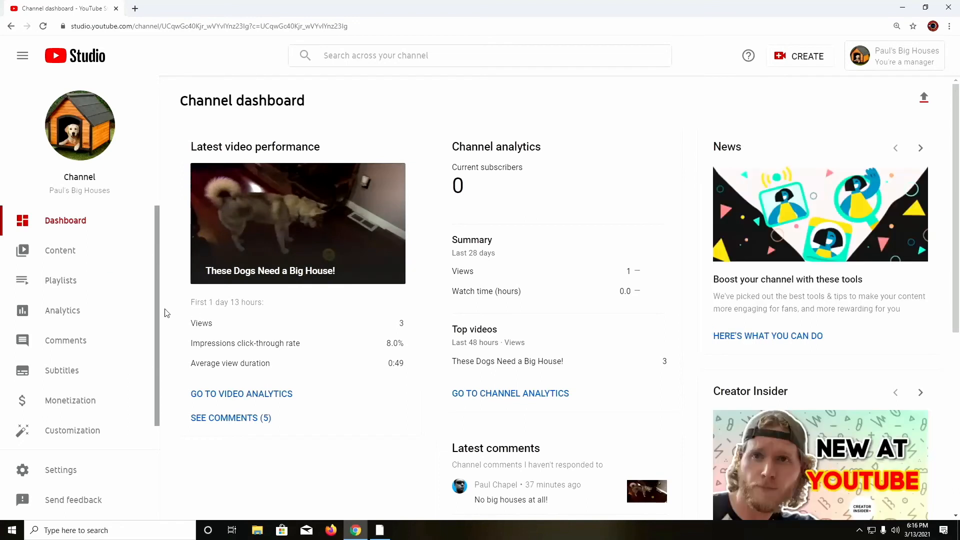
Step: Browse the channel's Content, Playlists, Analytics, Comments and Subtitles pages
{"action": "left_click", "coordinate": [73, 256]}
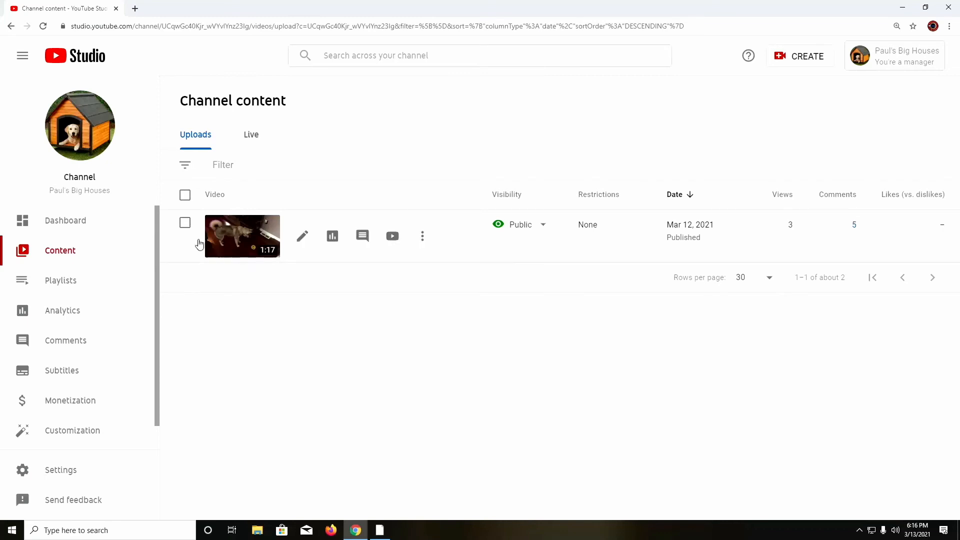
{"action": "left_click", "coordinate": [185, 223]}
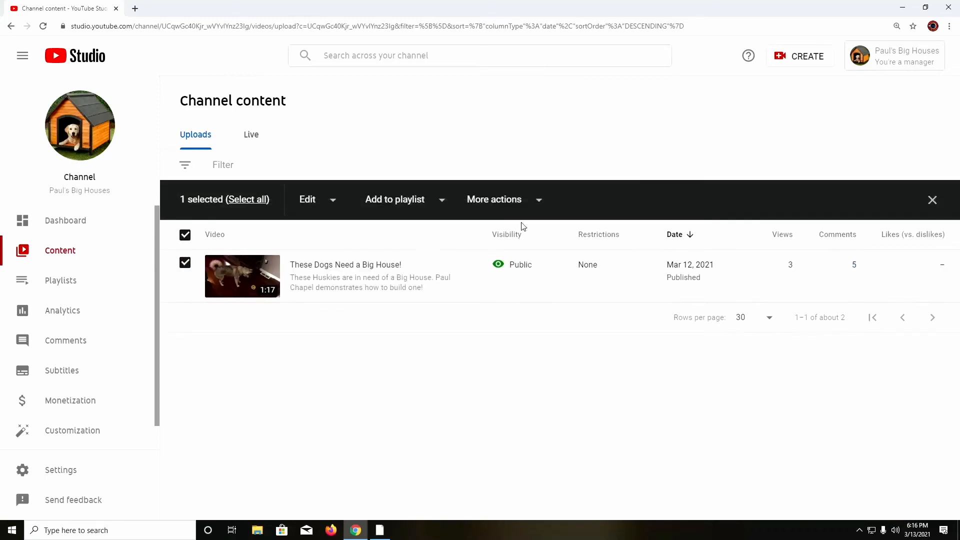
{"action": "left_click", "coordinate": [538, 203]}
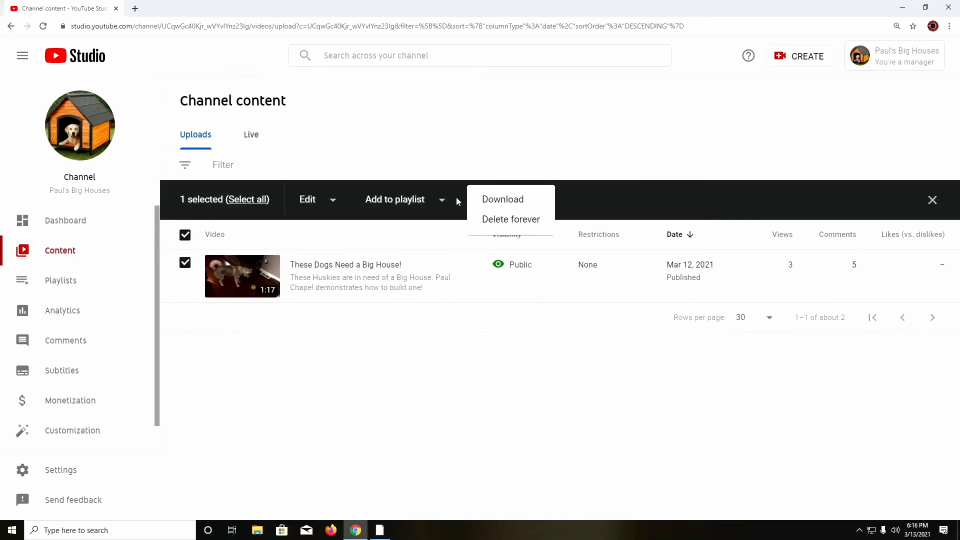
{"action": "left_click", "coordinate": [405, 152]}
{"action": "left_click", "coordinate": [185, 234]}
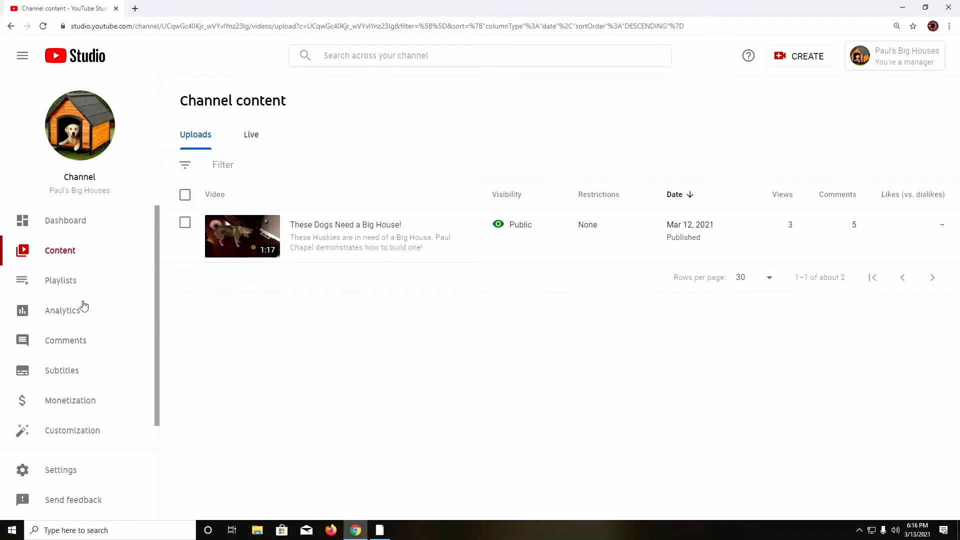
{"action": "left_click", "coordinate": [80, 280]}
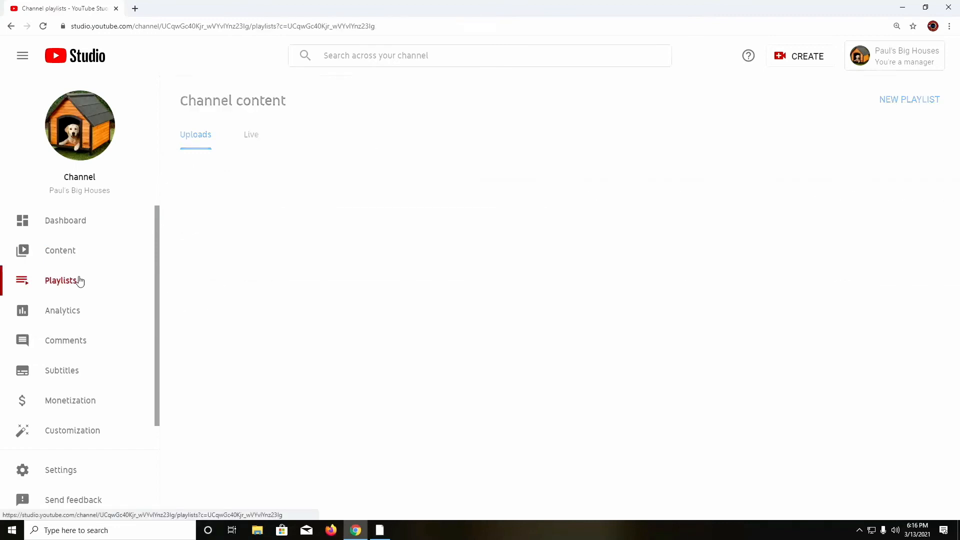
{"action": "left_click", "coordinate": [79, 309]}
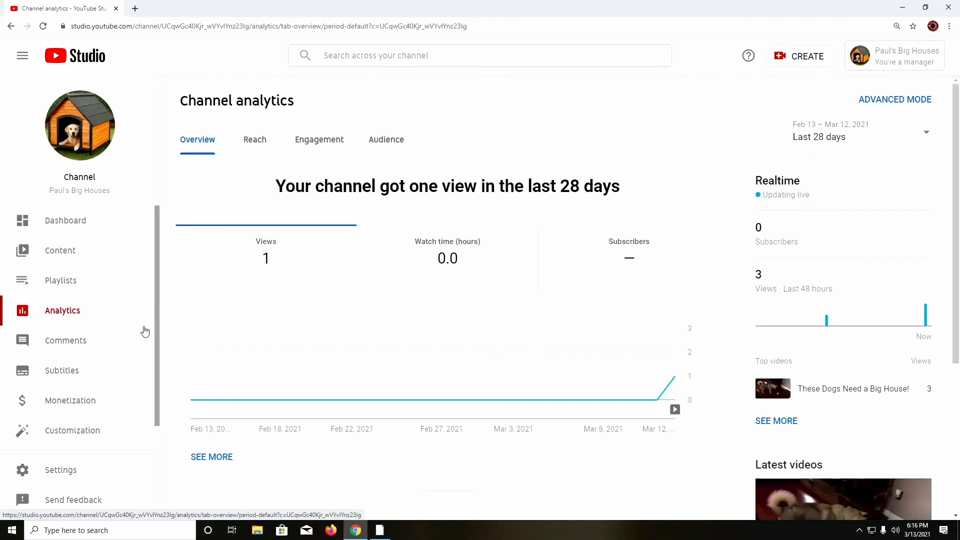
{"action": "left_click", "coordinate": [108, 351]}
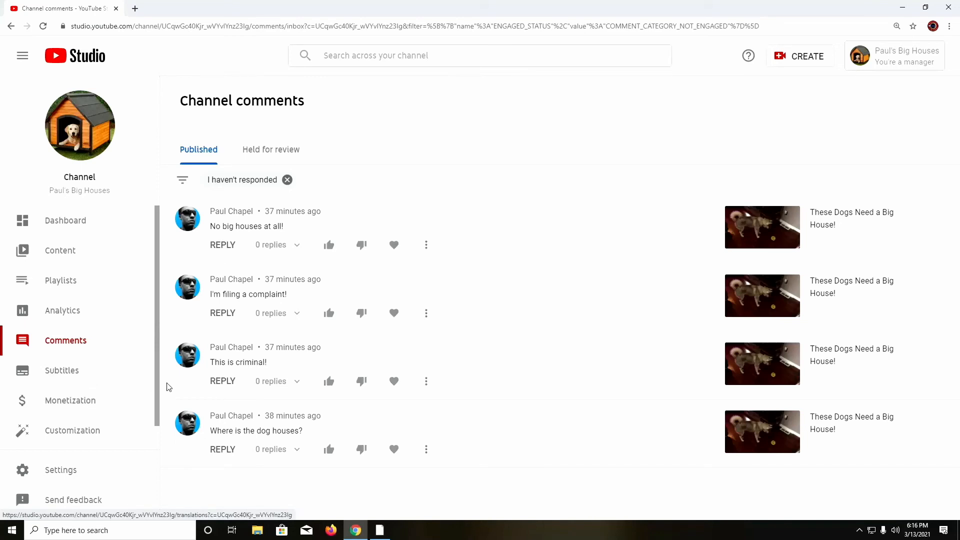
{"action": "left_click", "coordinate": [110, 374]}
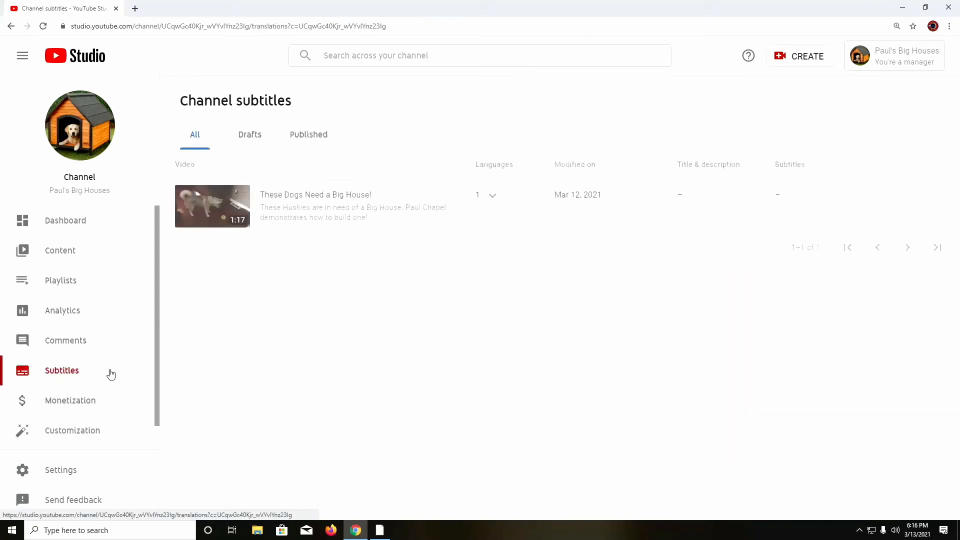
{"action": "left_click", "coordinate": [86, 340]}
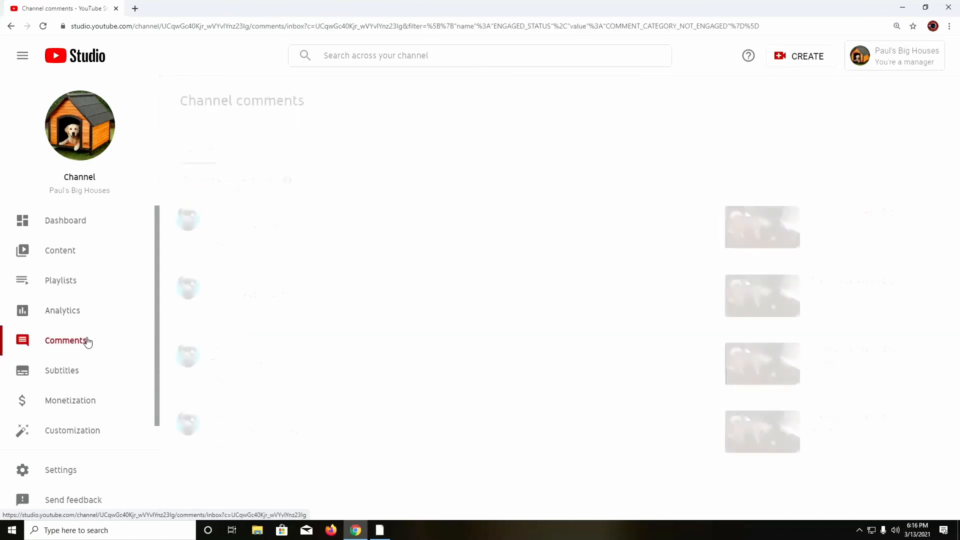
Step: Remove the comments 'No big houses at all!' and 'This is criminal!'
{"action": "left_click", "coordinate": [426, 246]}
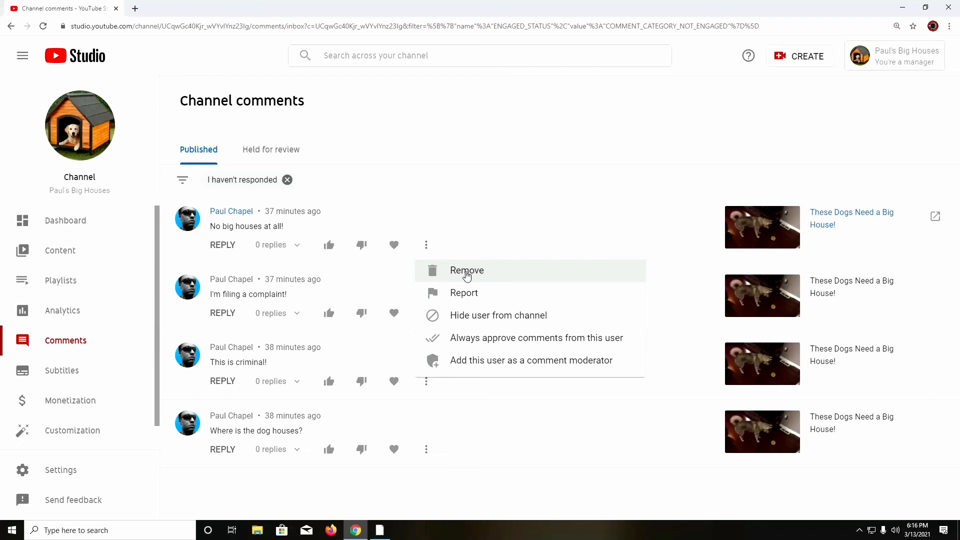
{"action": "left_click", "coordinate": [466, 273]}
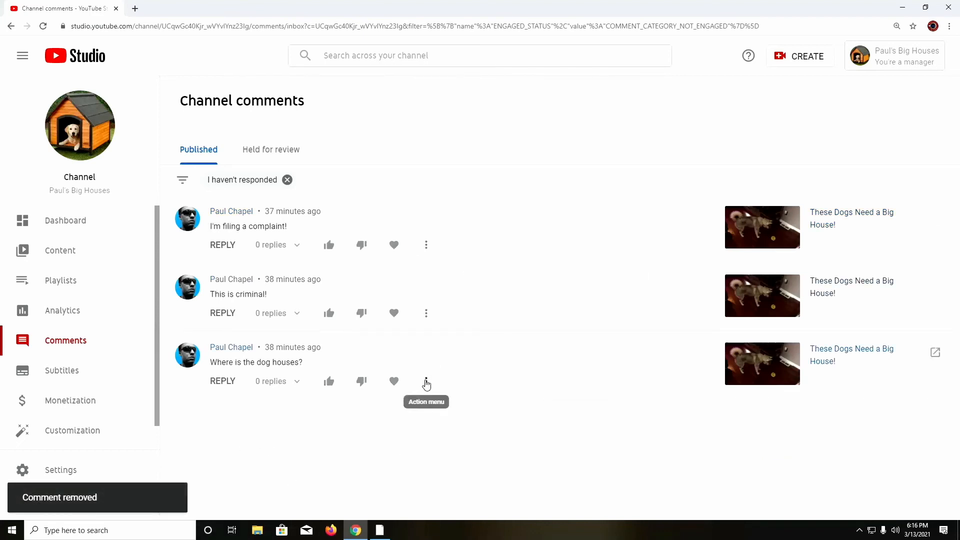
{"action": "left_click", "coordinate": [425, 313]}
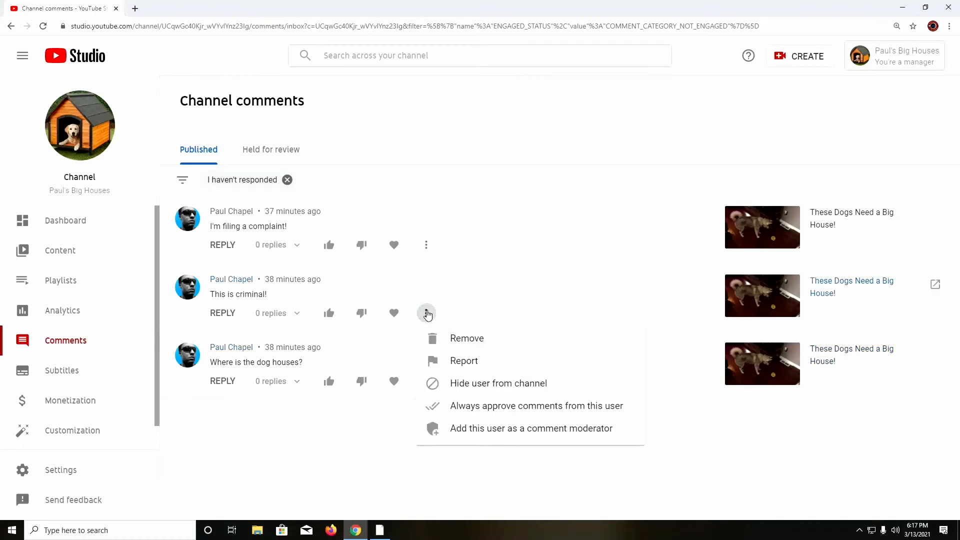
{"action": "left_click", "coordinate": [454, 341]}
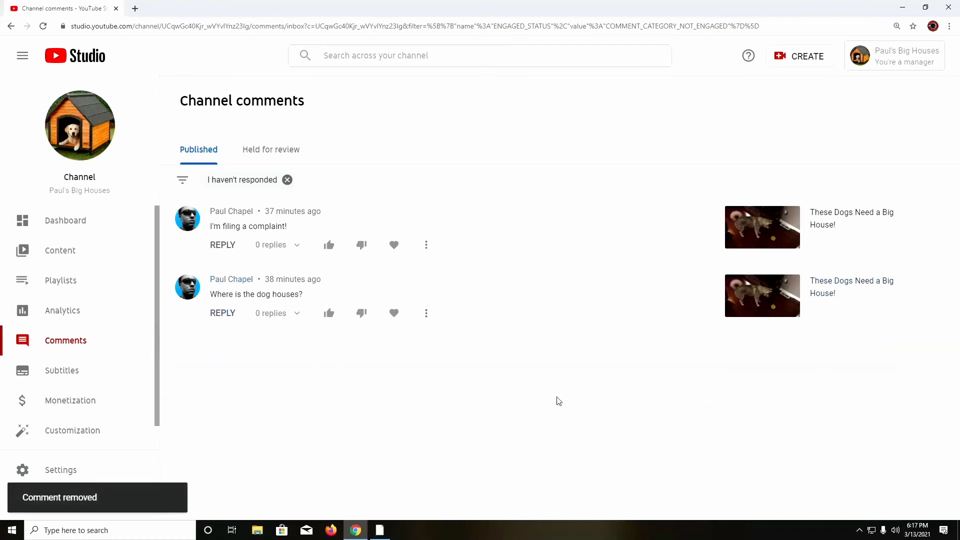
{"action": "left_click", "coordinate": [113, 379]}
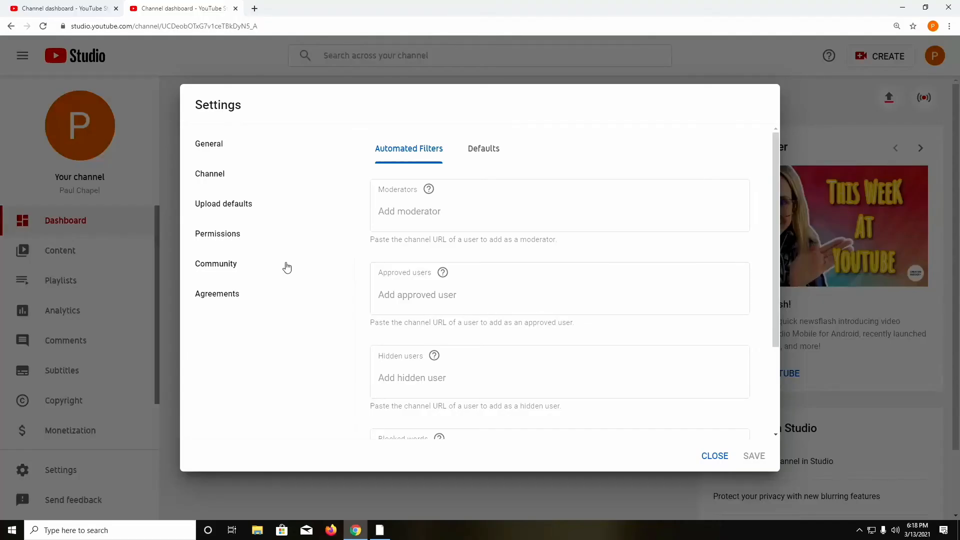
Step: Go from General settings back to Community and focus the Add moderator field
{"action": "left_click", "coordinate": [246, 148]}
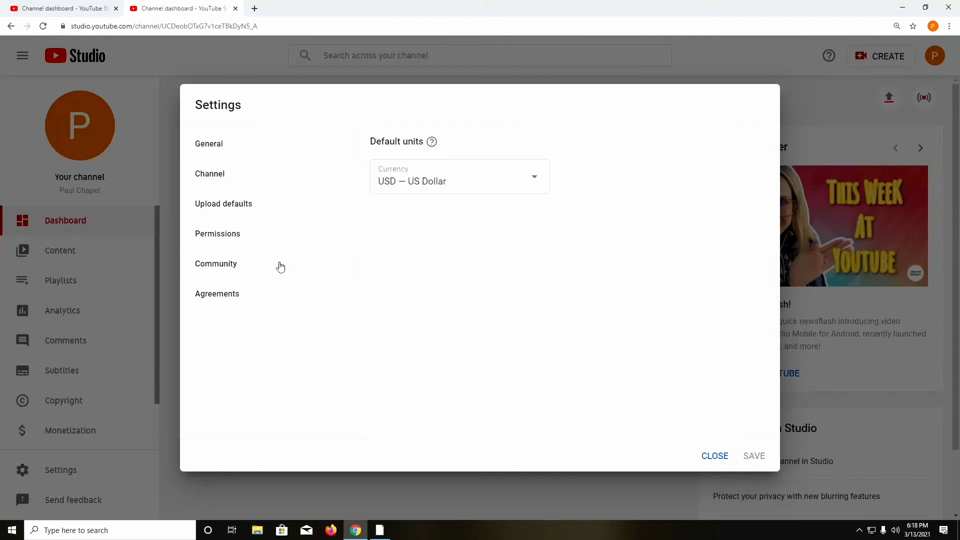
{"action": "left_click", "coordinate": [225, 265]}
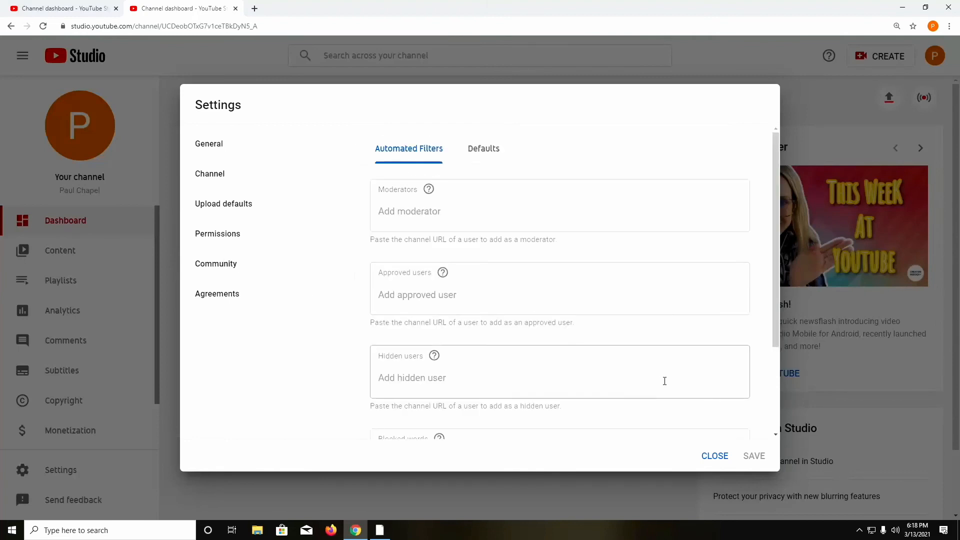
{"action": "left_click", "coordinate": [464, 187]}
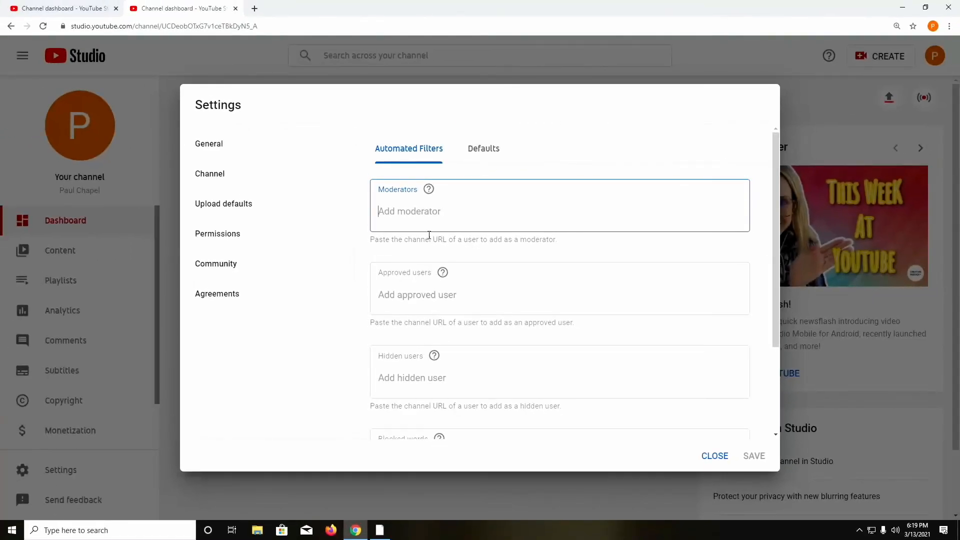
Step: Search YouTube for 'paul's coffee club' and open the channel page
{"action": "left_click", "coordinate": [75, 8]}
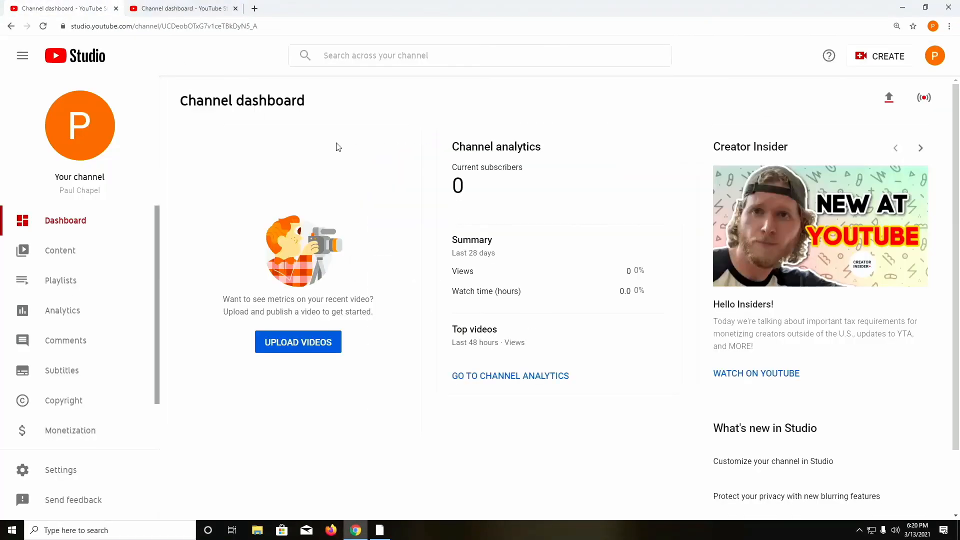
{"action": "left_click", "coordinate": [266, 27]}
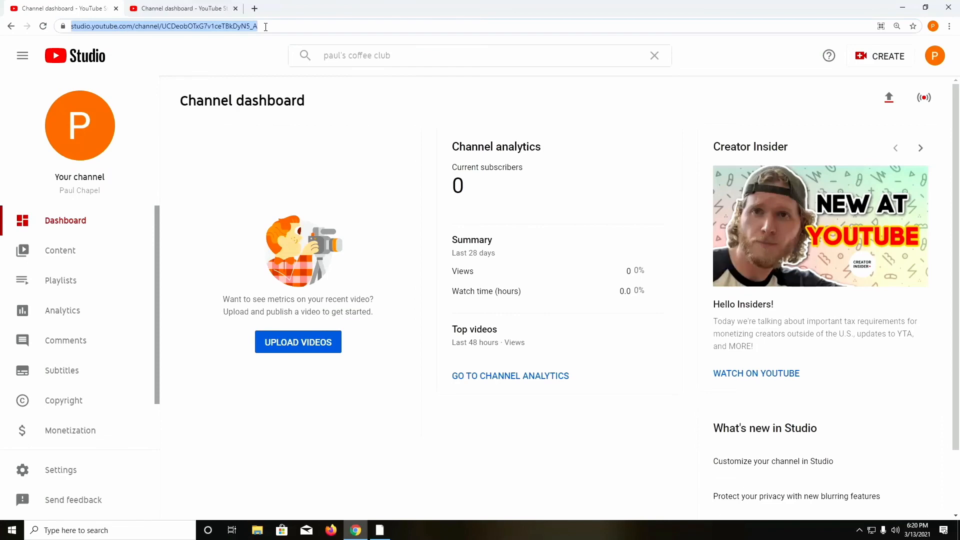
{"action": "type", "text": "youtube"}
{"action": "key", "text": "Return"}
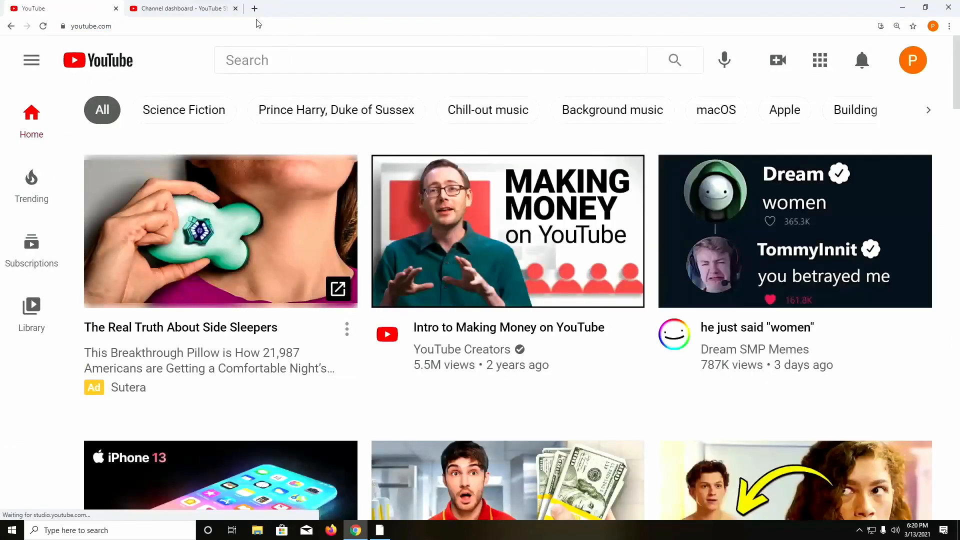
{"action": "left_click", "coordinate": [290, 62]}
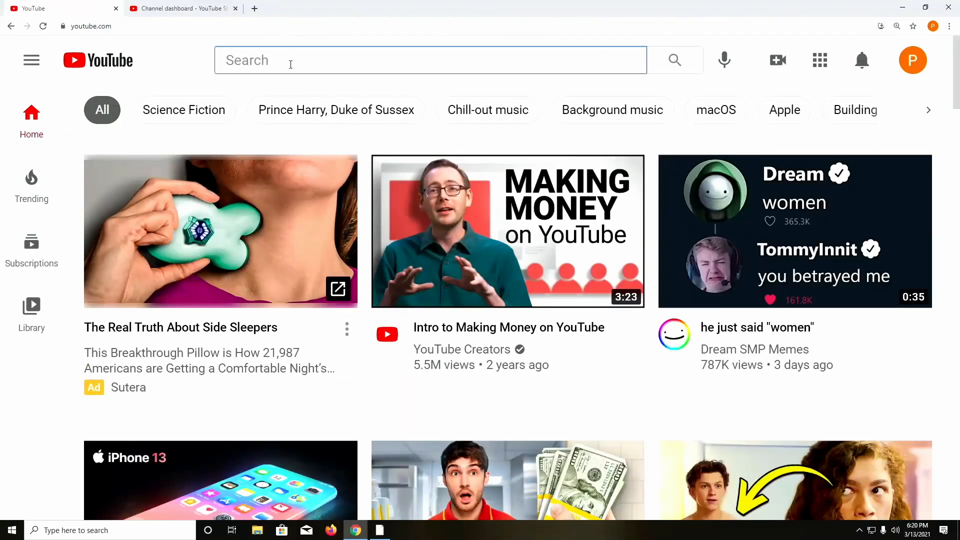
{"action": "type", "text": "paul's coff"}
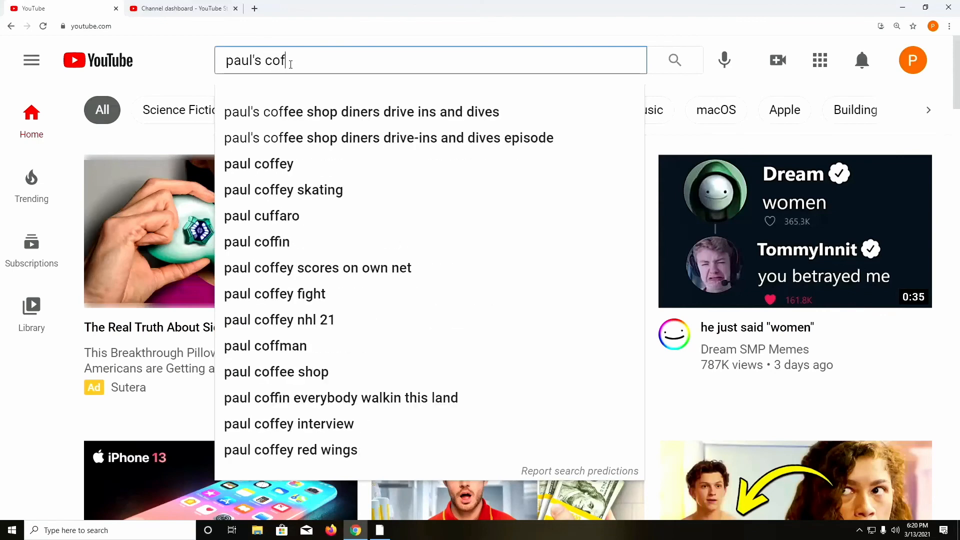
{"action": "type", "text": "ee club"}
{"action": "key", "text": "Return"}
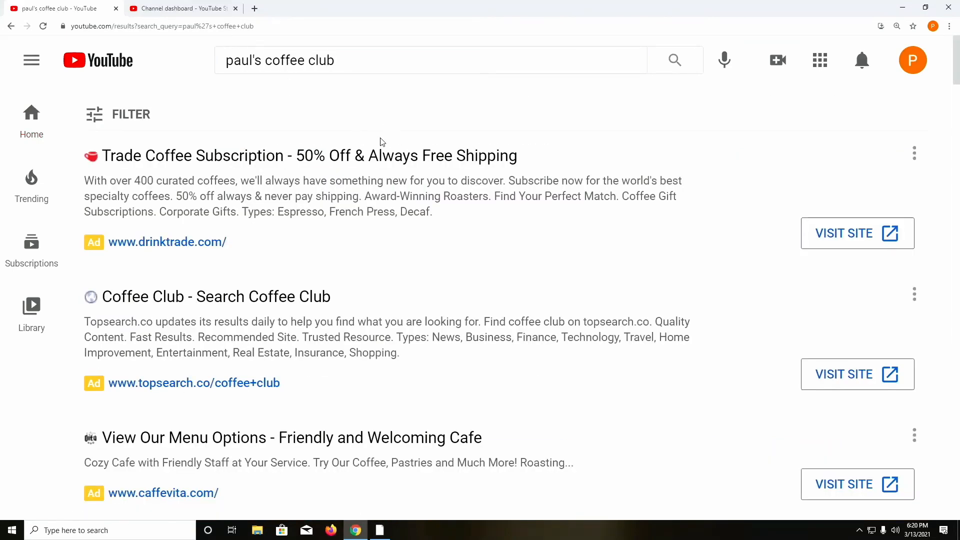
{"action": "scroll", "coordinate": [437, 257], "scroll_direction": "down", "scroll_amount": 6}
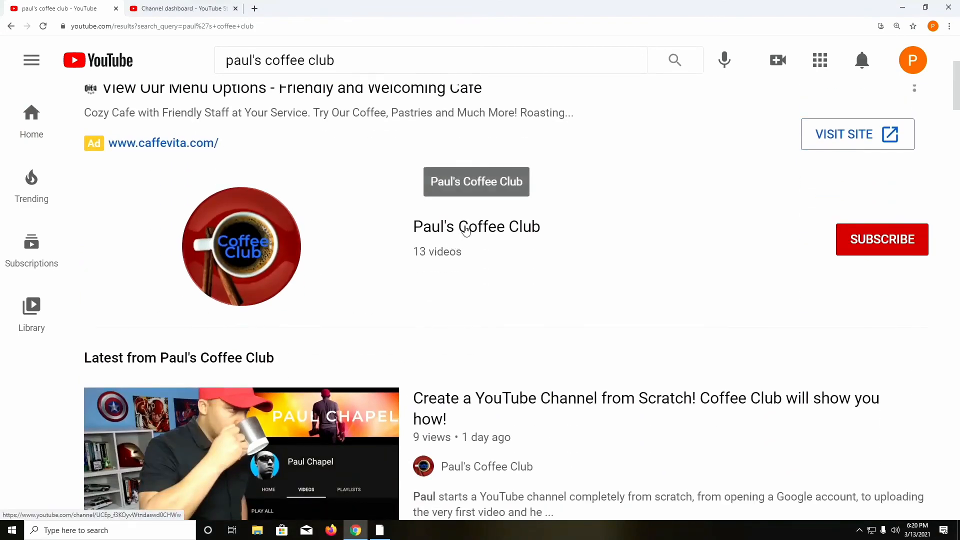
{"action": "left_click", "coordinate": [457, 242]}
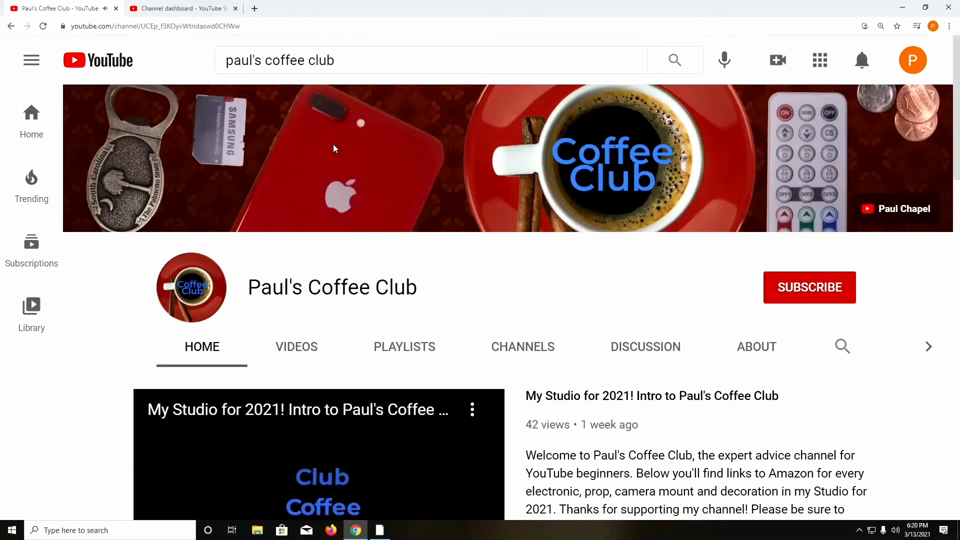
Step: Pause the featured video, copy the channel's web address, and return to Studio
{"action": "scroll", "coordinate": [289, 407], "scroll_direction": "down", "scroll_amount": 5}
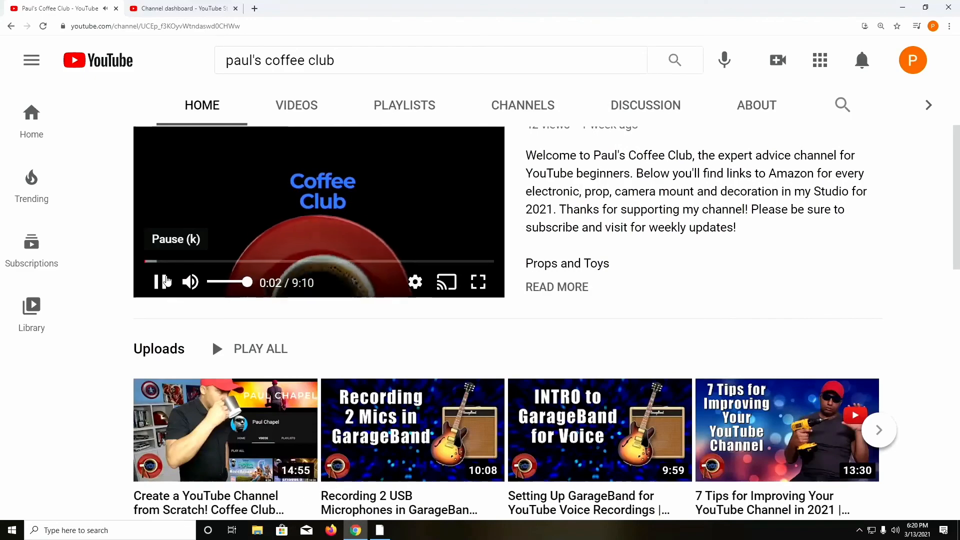
{"action": "left_click", "coordinate": [162, 283]}
{"action": "scroll", "coordinate": [376, 296], "scroll_direction": "down", "scroll_amount": 4}
{"action": "scroll", "coordinate": [375, 280], "scroll_direction": "up", "scroll_amount": 9}
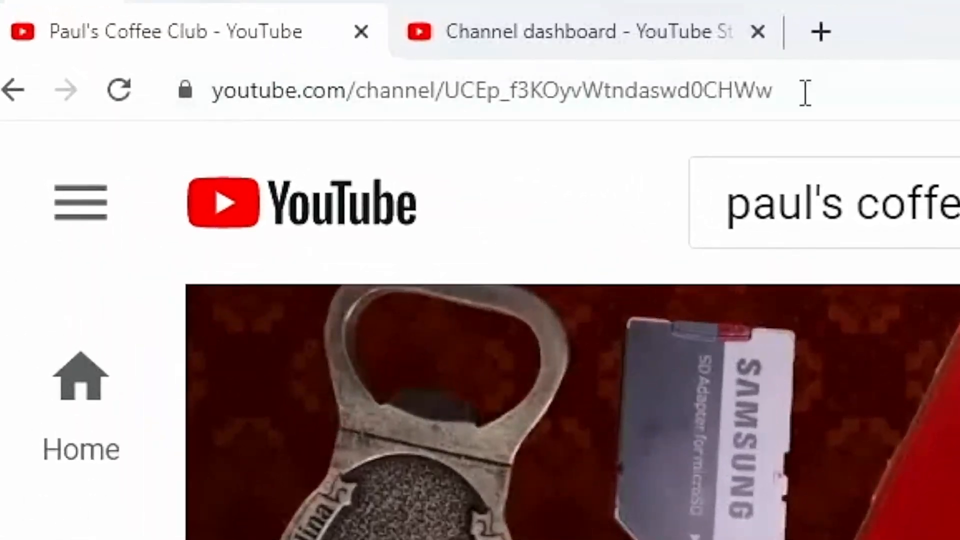
{"action": "left_click_drag", "start_coordinate": [805, 92], "coordinate": [196, 92]}
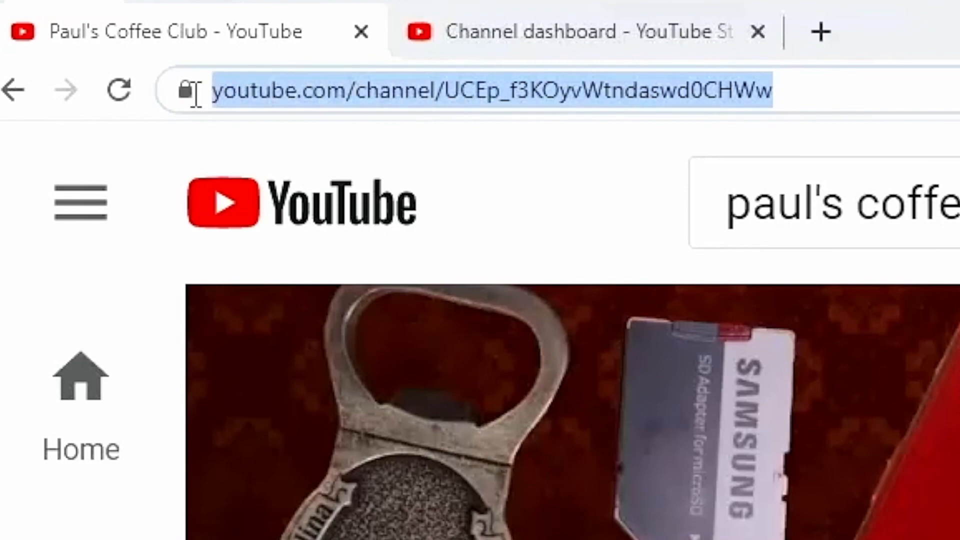
{"action": "right_click", "coordinate": [268, 100]}
{"action": "left_click", "coordinate": [326, 280]}
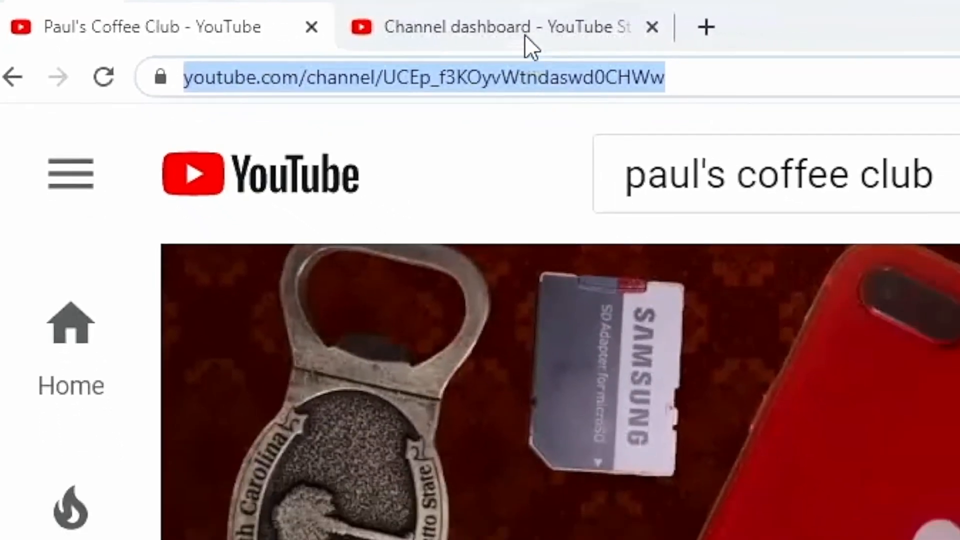
{"action": "left_click", "coordinate": [605, 36]}
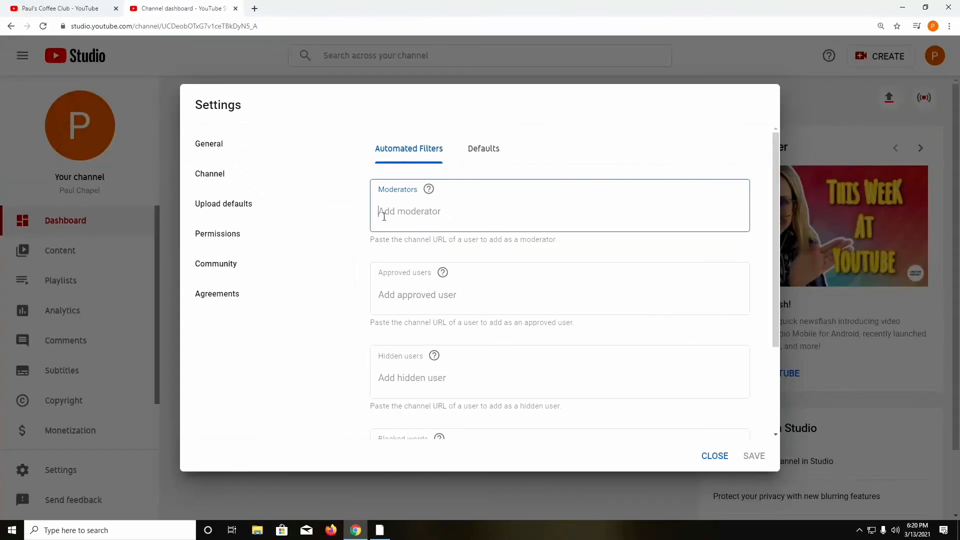
Step: Paste the Coffee Club channel URL into Moderators and confirm the suggested channel
{"action": "right_click", "coordinate": [380, 212]}
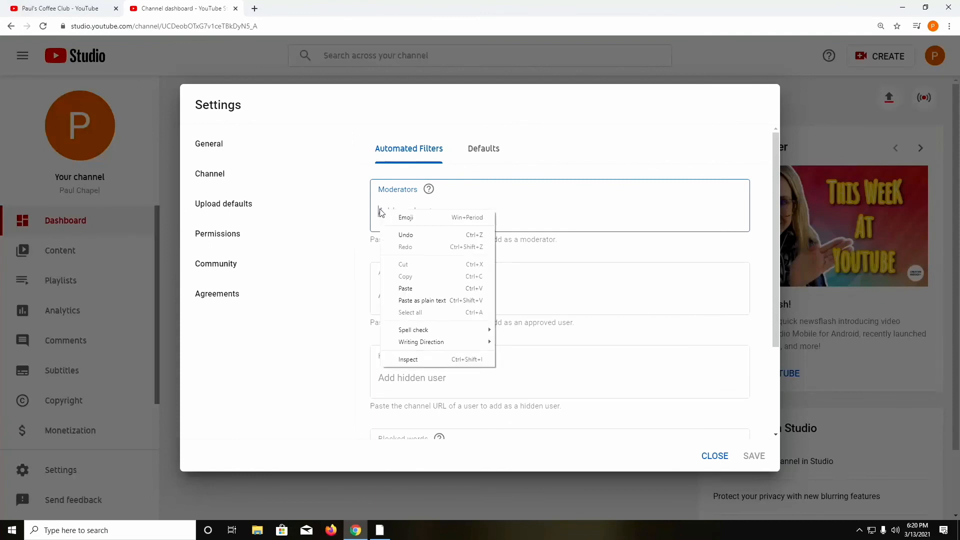
{"action": "left_click", "coordinate": [419, 289]}
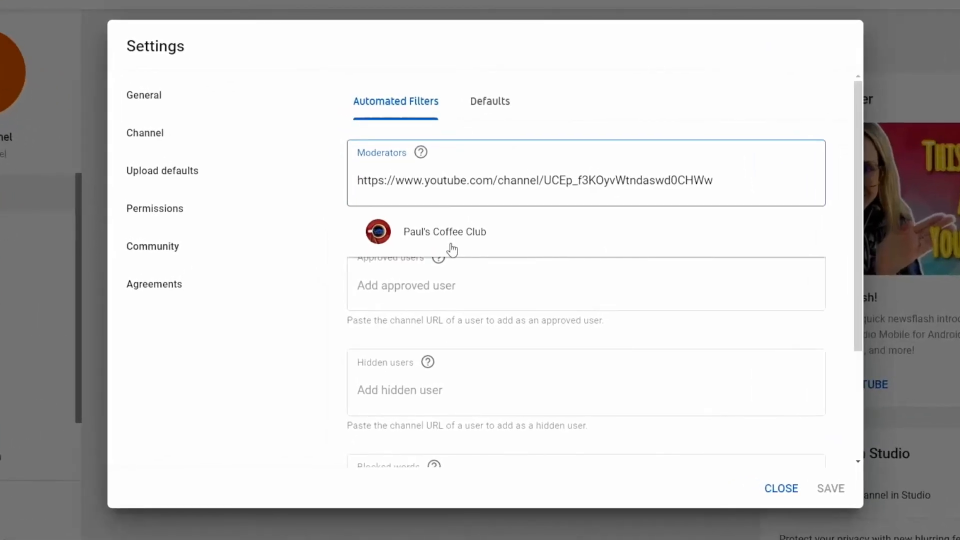
{"action": "left_click", "coordinate": [453, 248]}
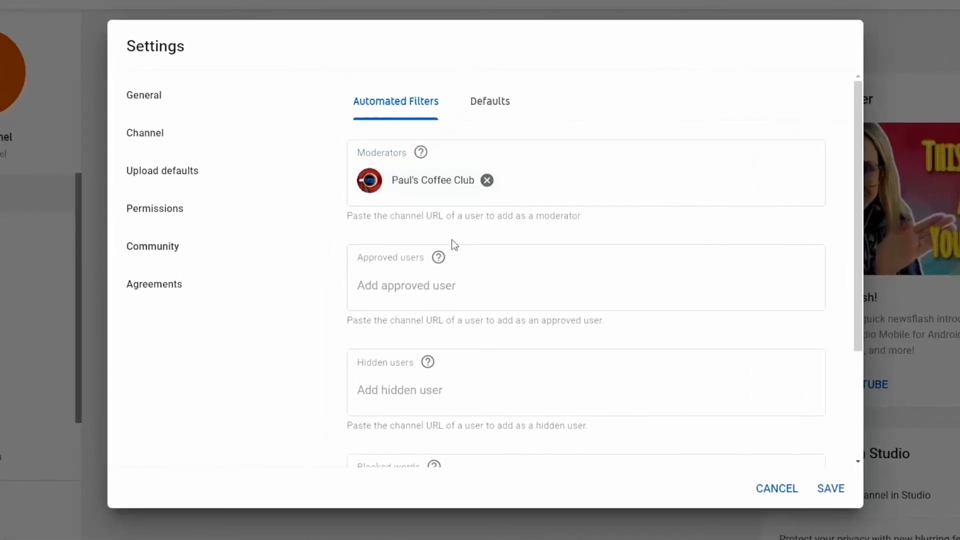
{"action": "mouse_move", "coordinate": [421, 153]}
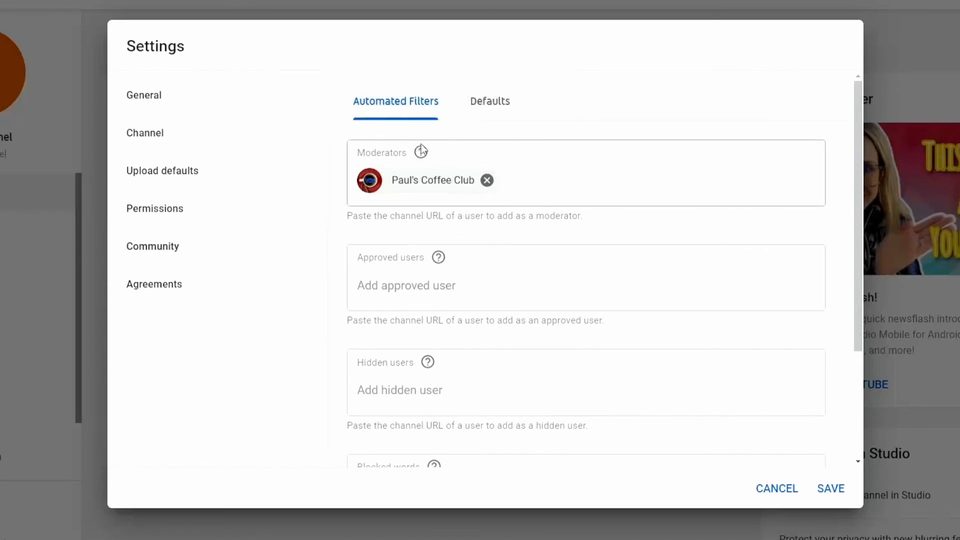
{"action": "left_click", "coordinate": [422, 151]}
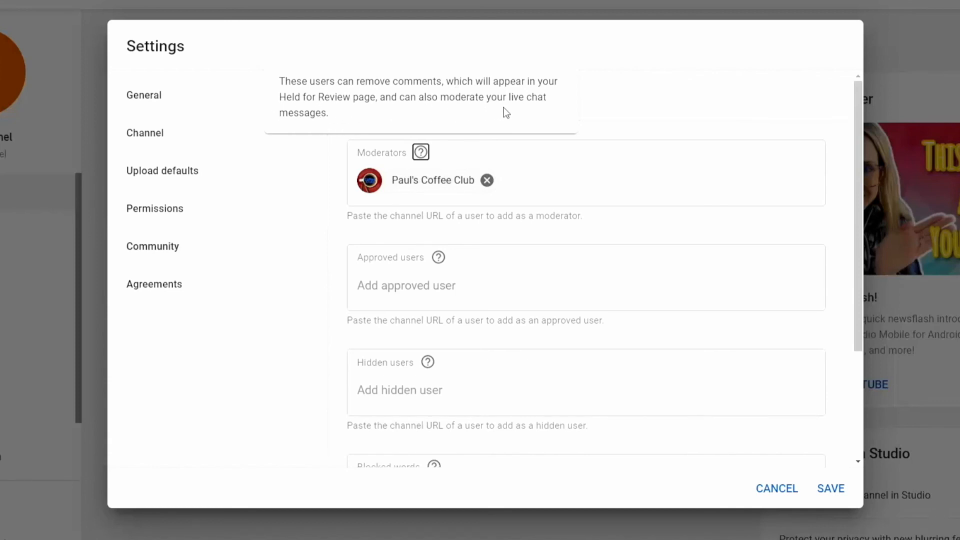
{"action": "left_click", "coordinate": [557, 181]}
Step: Add the same channel as an approved user and save the Community settings
{"action": "left_click", "coordinate": [380, 288]}
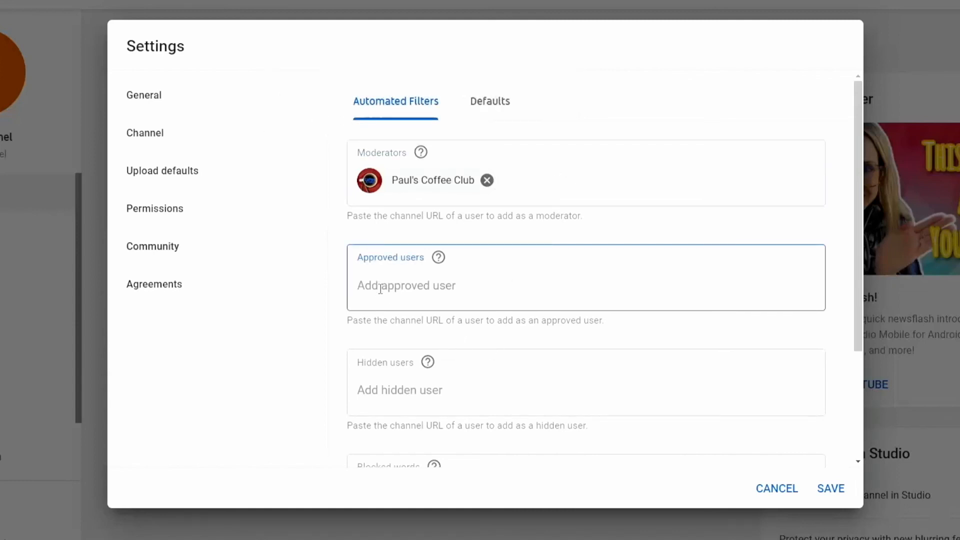
{"action": "left_click", "coordinate": [438, 258]}
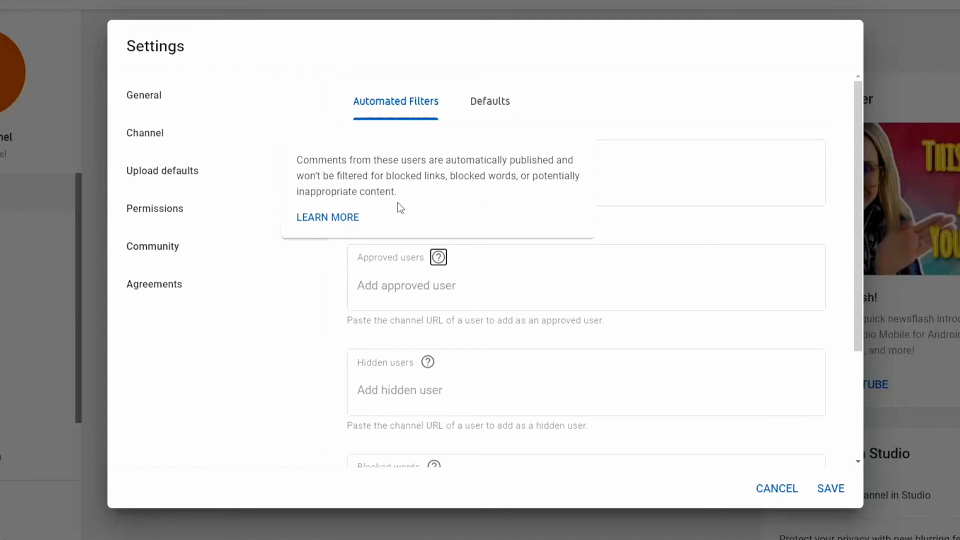
{"action": "left_click", "coordinate": [398, 285]}
{"action": "right_click", "coordinate": [397, 286]}
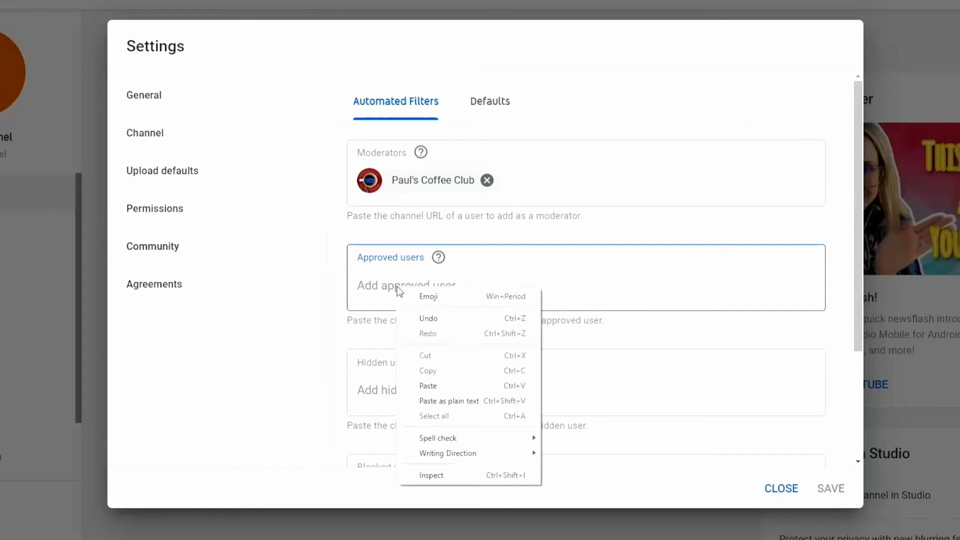
{"action": "left_click", "coordinate": [460, 386]}
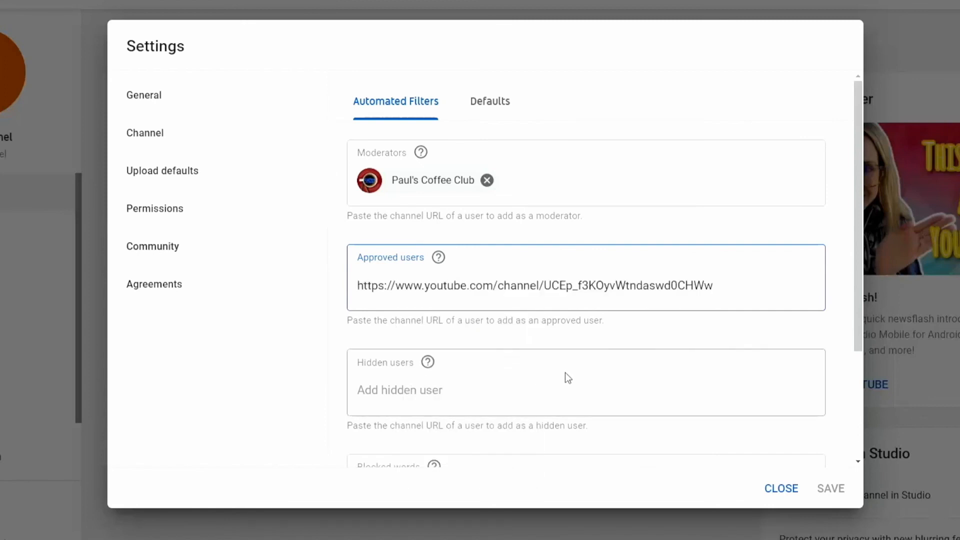
{"action": "left_click", "coordinate": [435, 332]}
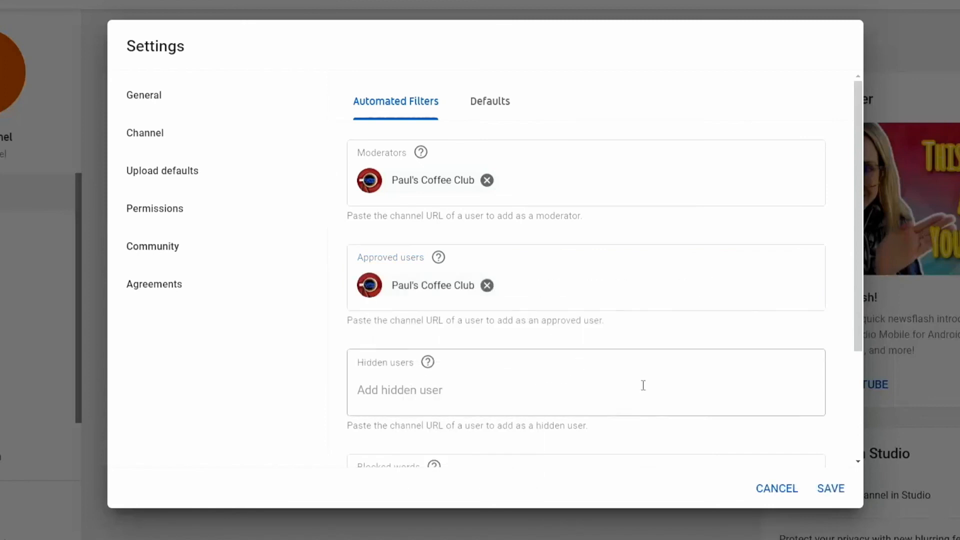
{"action": "left_click", "coordinate": [832, 488]}
{"action": "left_click", "coordinate": [69, 498]}
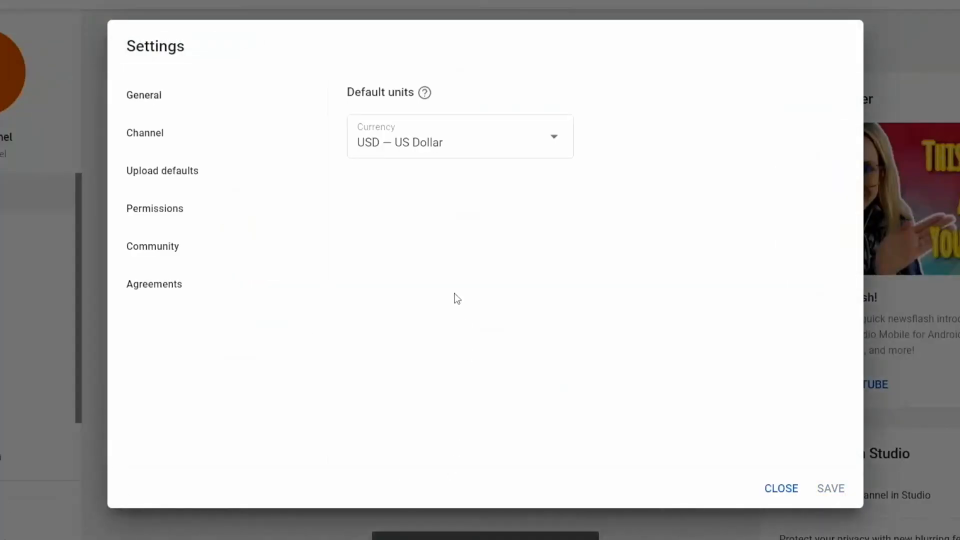
{"action": "left_click", "coordinate": [184, 248]}
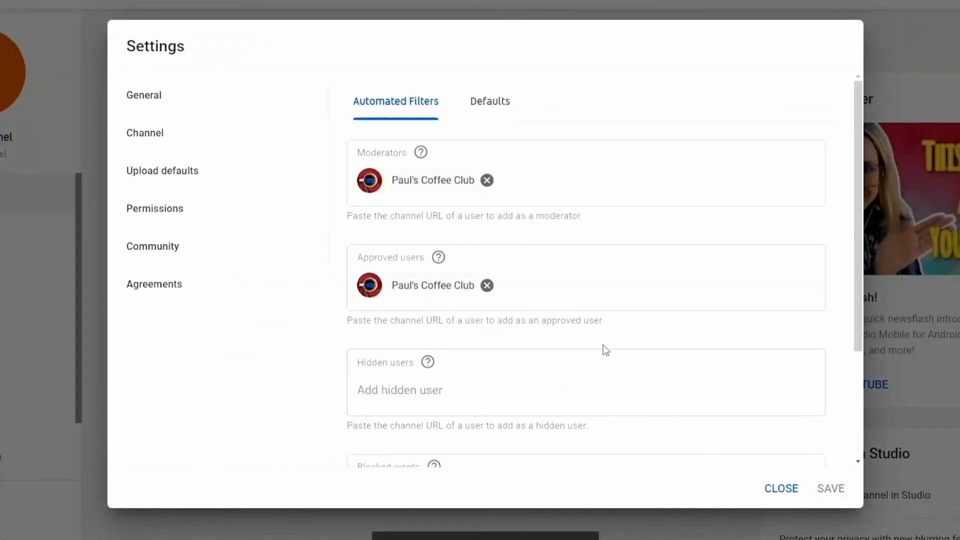
{"action": "scroll", "coordinate": [622, 400], "scroll_direction": "down", "scroll_amount": 3}
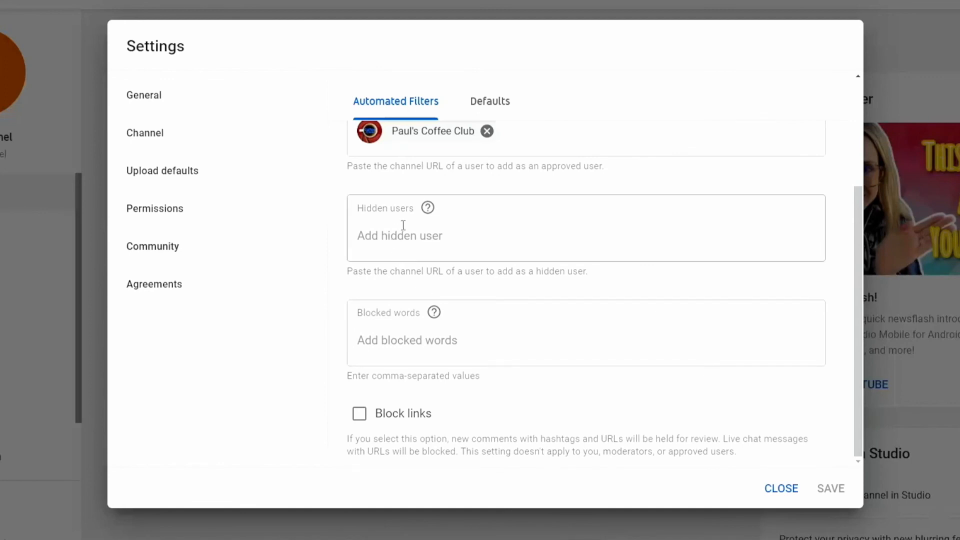
{"action": "mouse_move", "coordinate": [428, 208]}
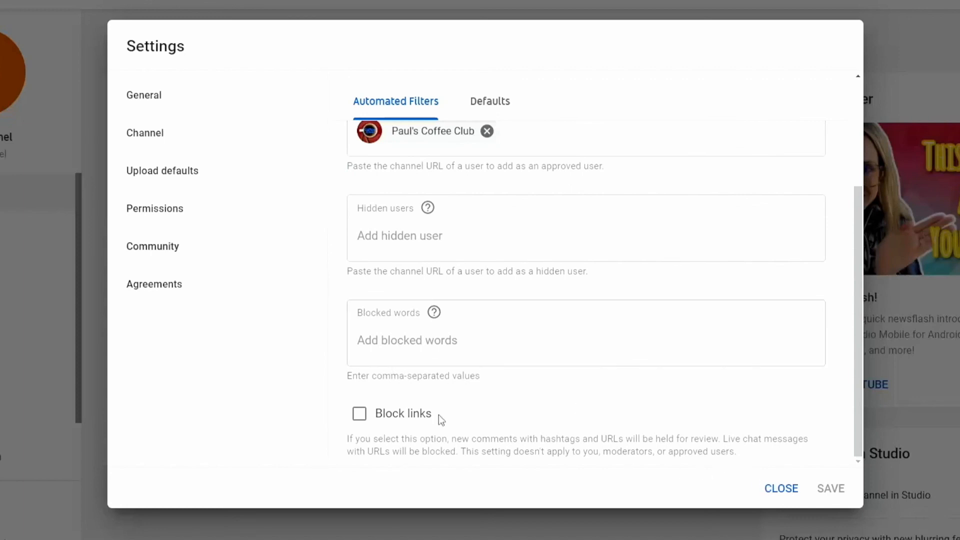
{"action": "left_click", "coordinate": [207, 170]}
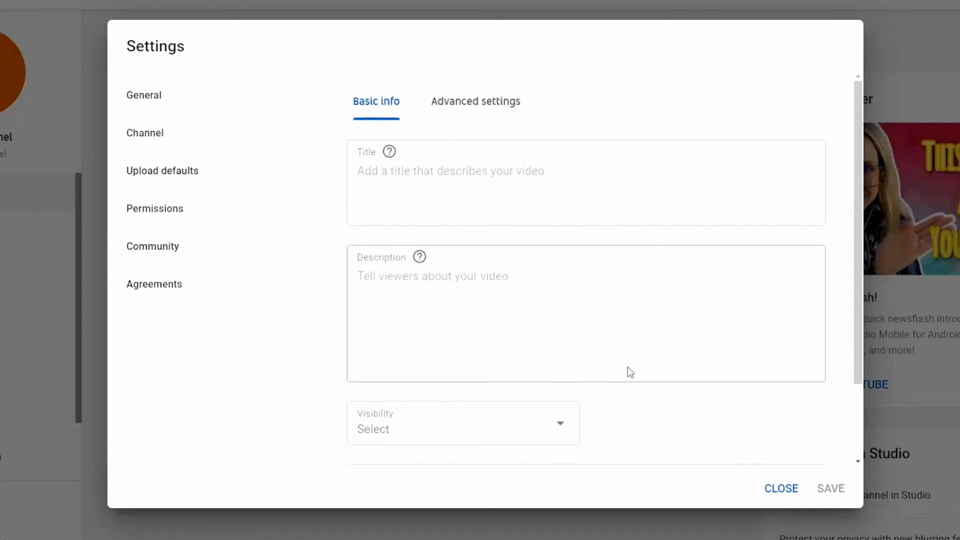
{"action": "left_click", "coordinate": [492, 111]}
{"action": "scroll", "coordinate": [549, 370], "scroll_direction": "down", "scroll_amount": 1}
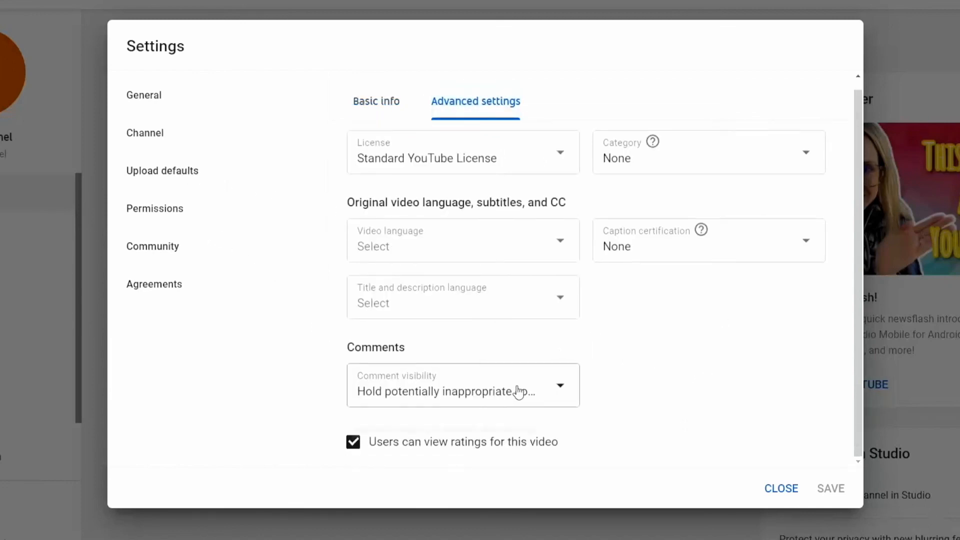
{"action": "left_click", "coordinate": [168, 250]}
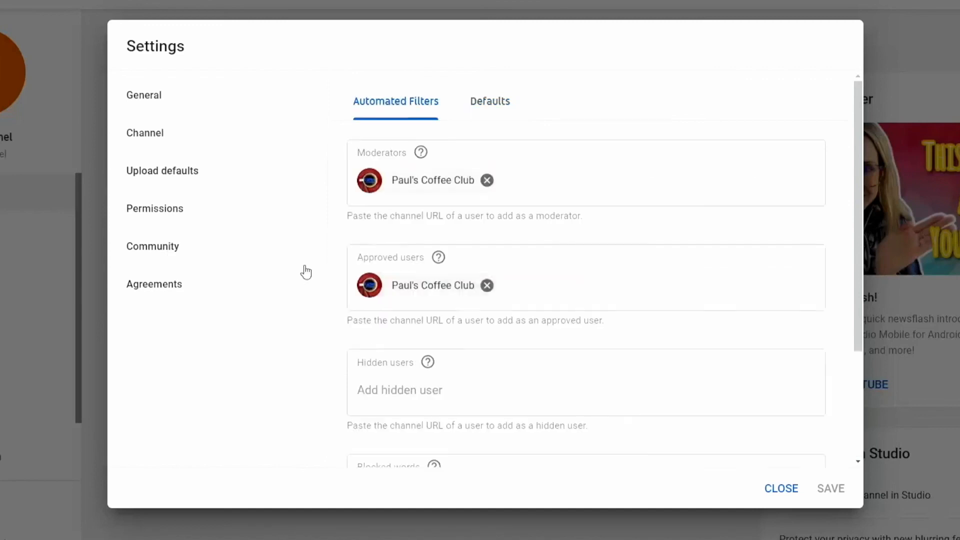
{"action": "scroll", "coordinate": [734, 354], "scroll_direction": "down", "scroll_amount": 3}
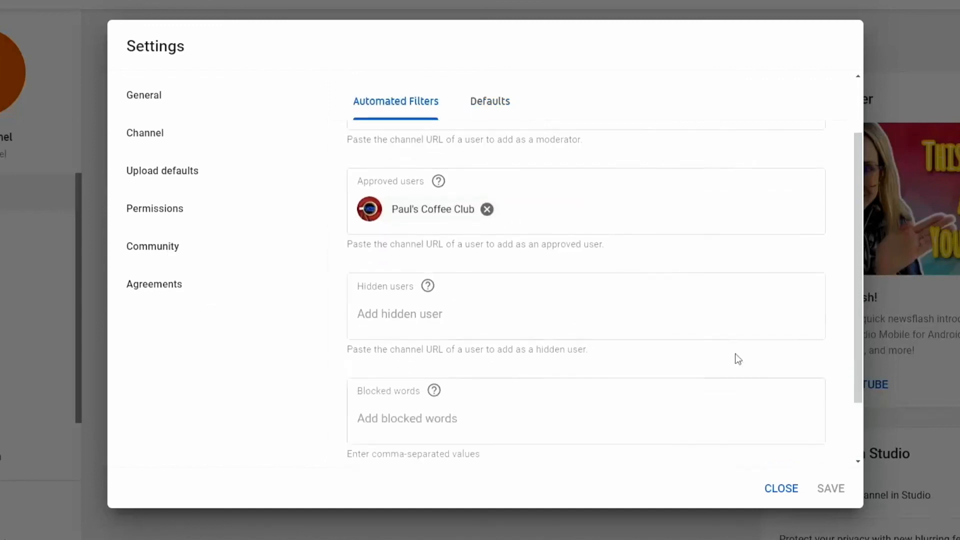
{"action": "scroll", "coordinate": [703, 360], "scroll_direction": "down", "scroll_amount": 1}
{"action": "left_click", "coordinate": [401, 240]}
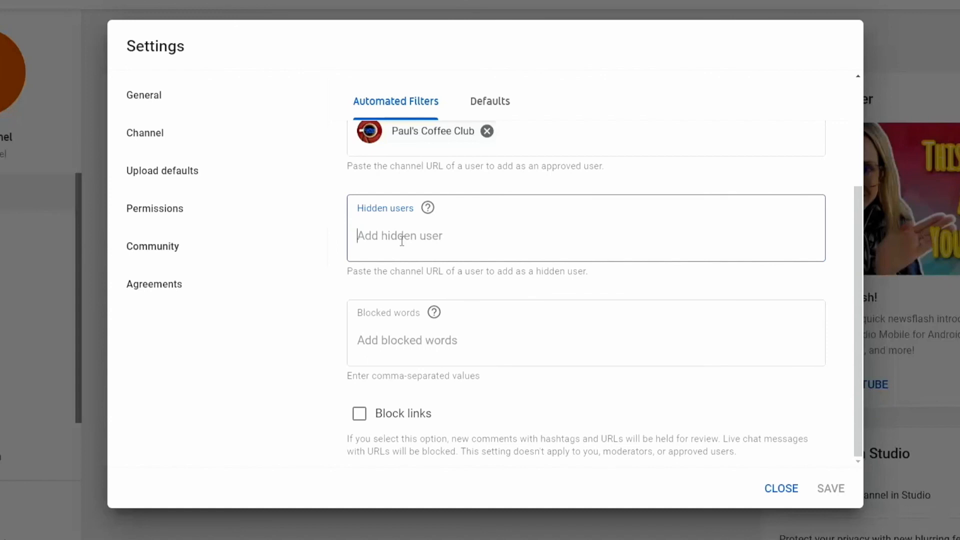
Step: Block the words 'midget' and 'retard', switch on Block links, and save
{"action": "left_click", "coordinate": [544, 358]}
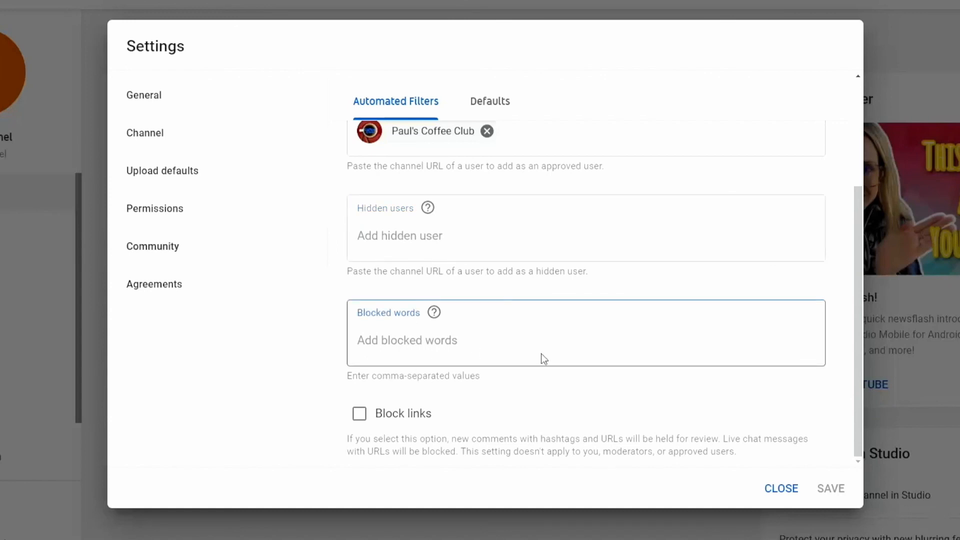
{"action": "type", "text": "midget"}
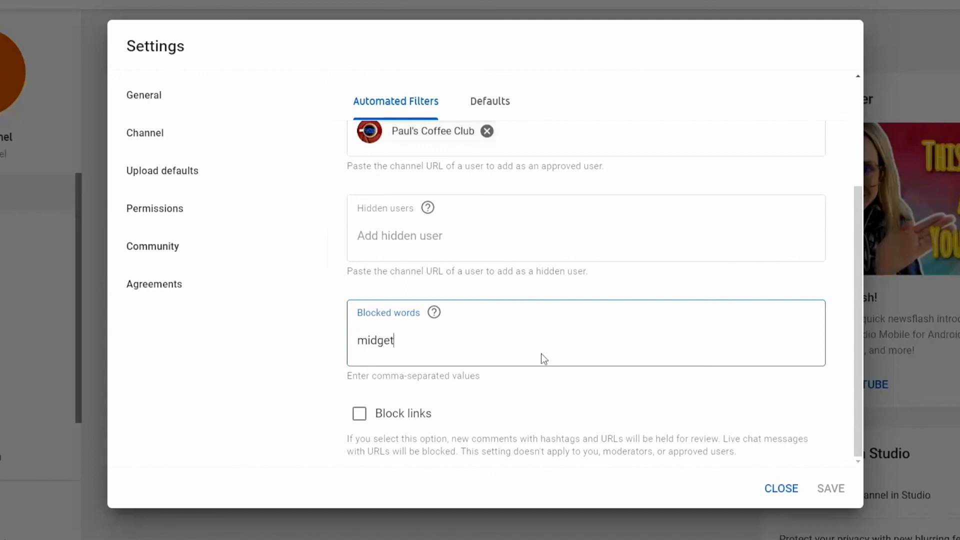
{"action": "key", "text": "Return"}
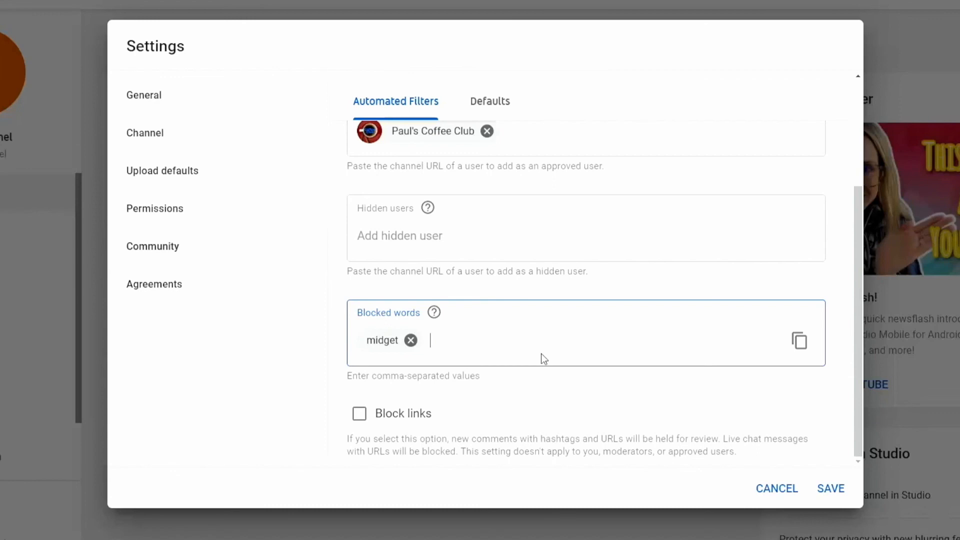
{"action": "type", "text": "ret"}
{"action": "type", "text": "ard"}
{"action": "key", "text": "Return"}
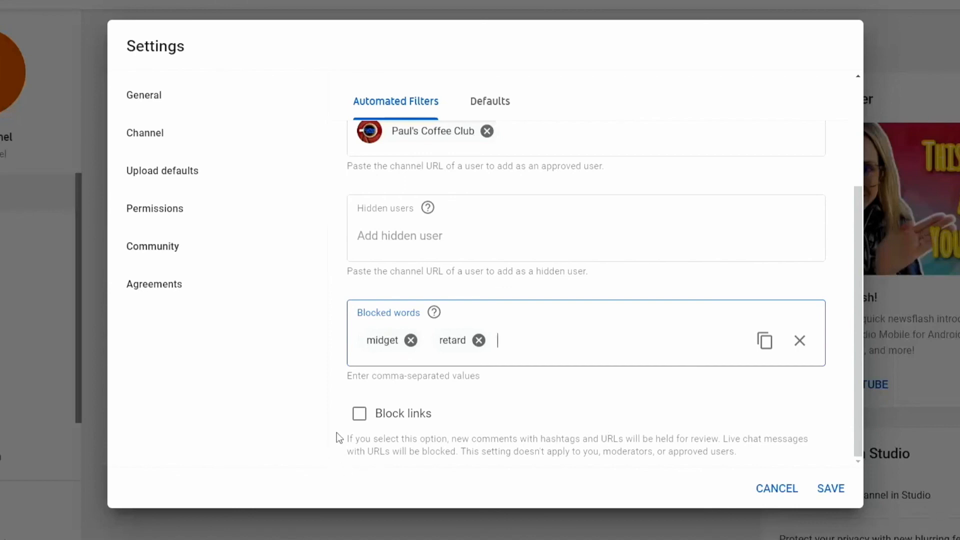
{"action": "left_click", "coordinate": [359, 415]}
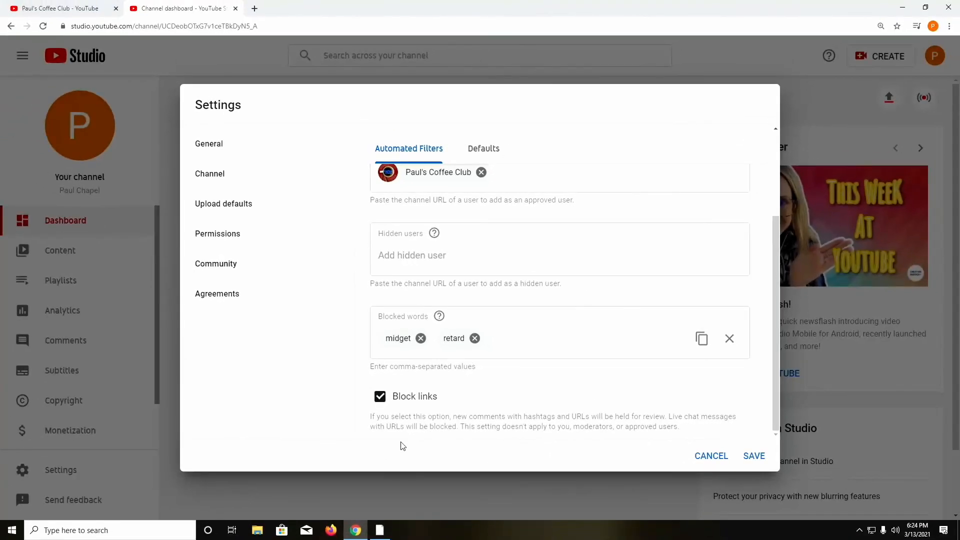
{"action": "left_click", "coordinate": [753, 455]}
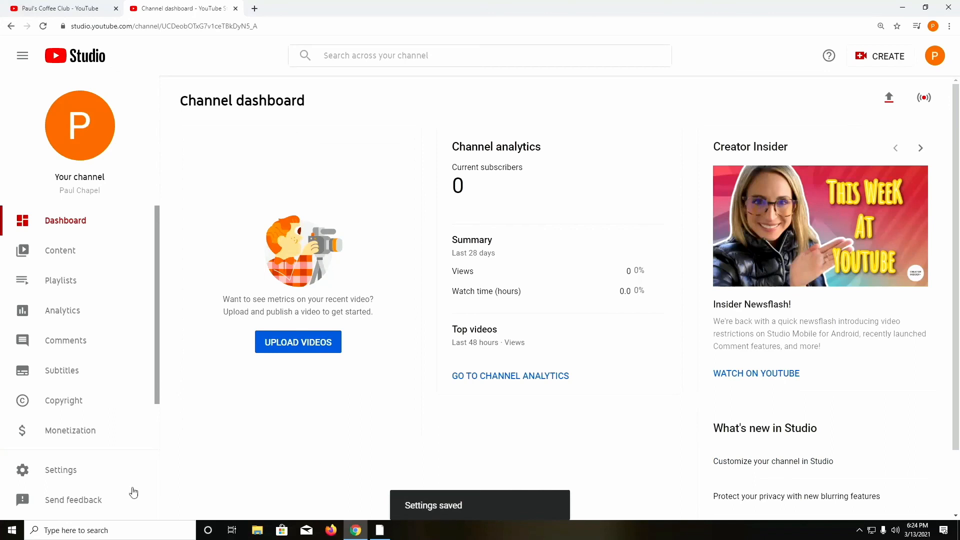
{"action": "left_click", "coordinate": [89, 469]}
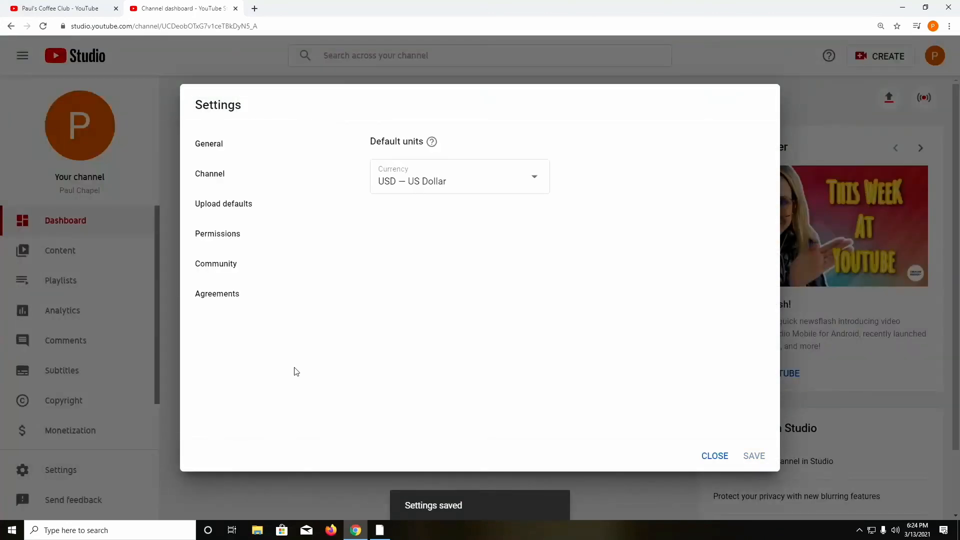
{"action": "left_click", "coordinate": [232, 304]}
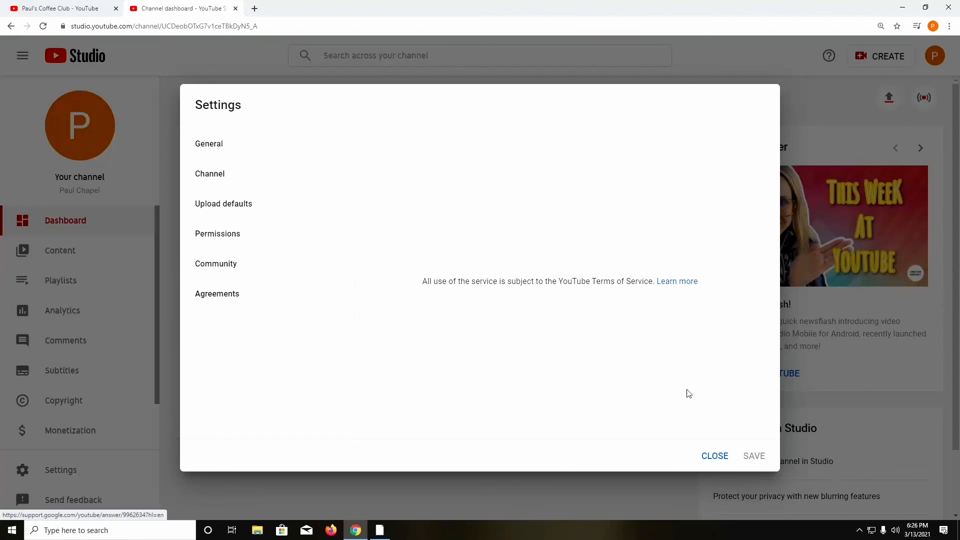
{"action": "left_click", "coordinate": [711, 456]}
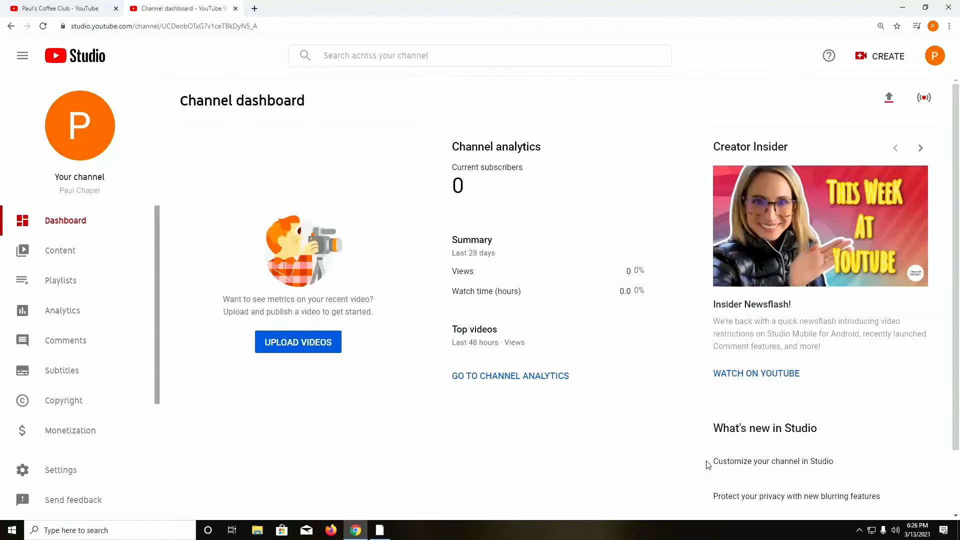